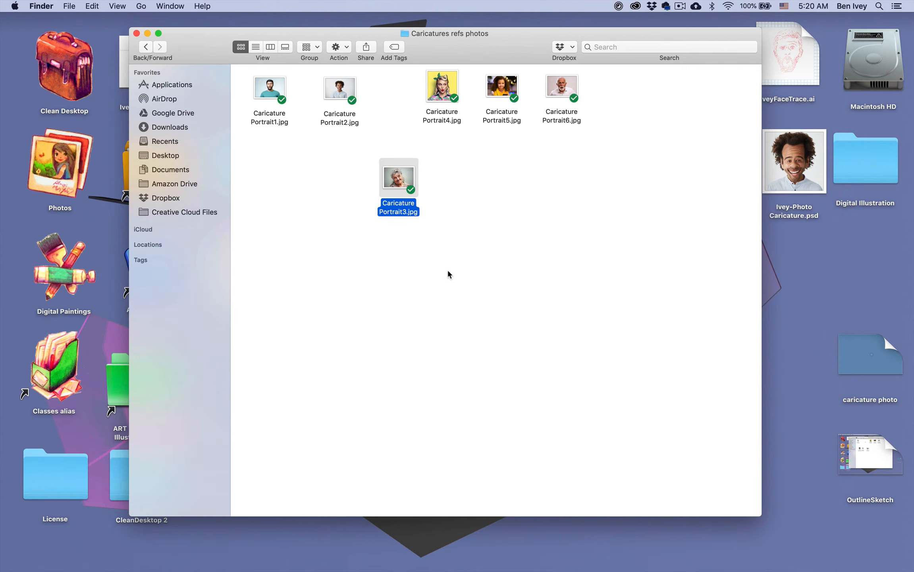
Step: Switch to Photoshop and create a 10 x 10 inch document at 300 pixels/inch, RGB Color, with white background contents
click(444, 266)
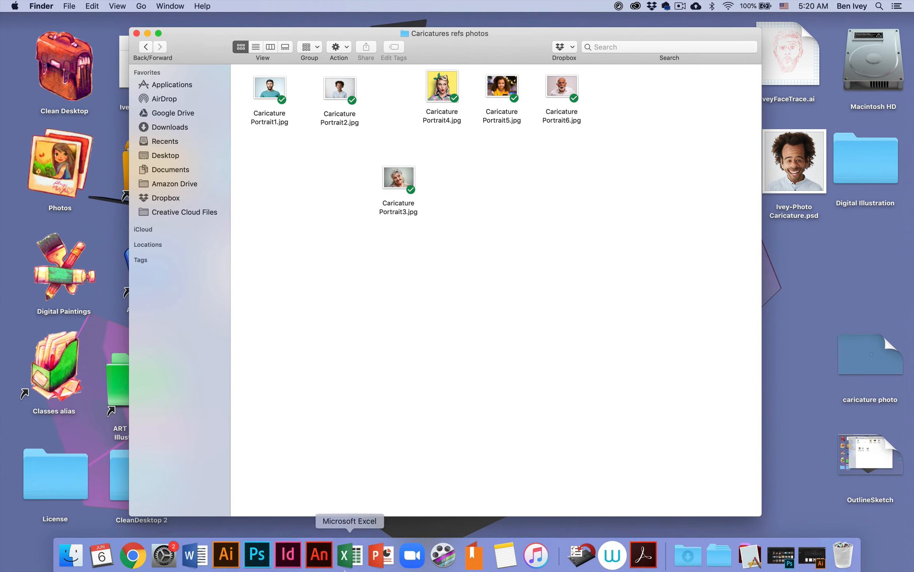
click(257, 551)
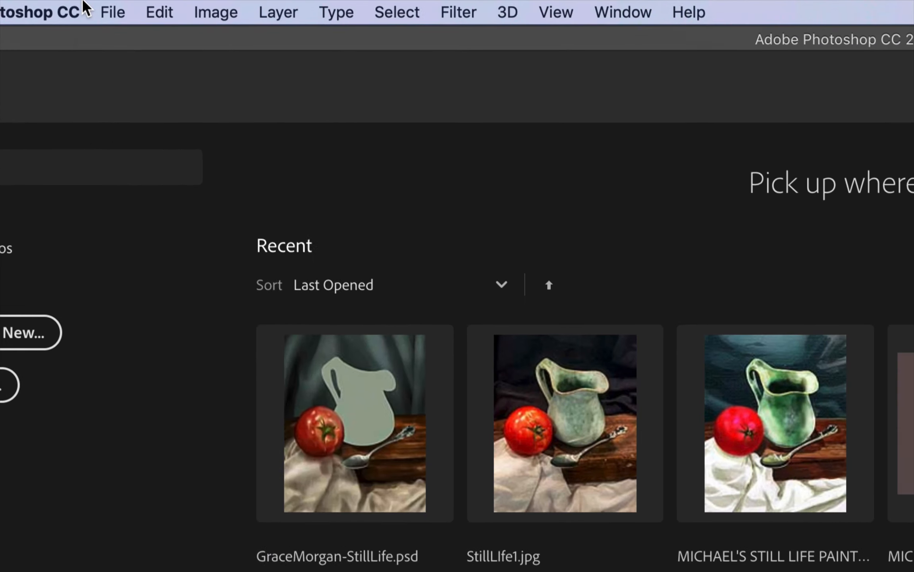
click(91, 5)
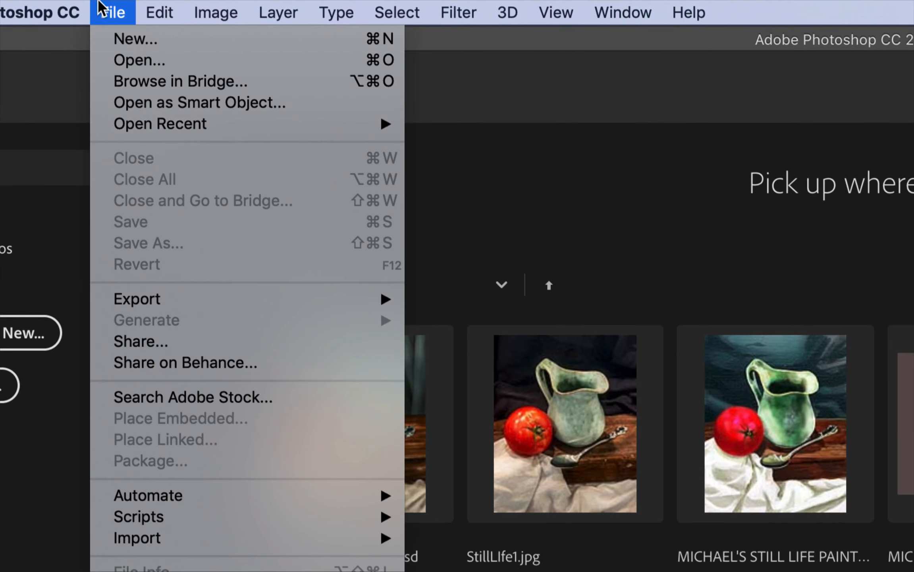
click(98, 21)
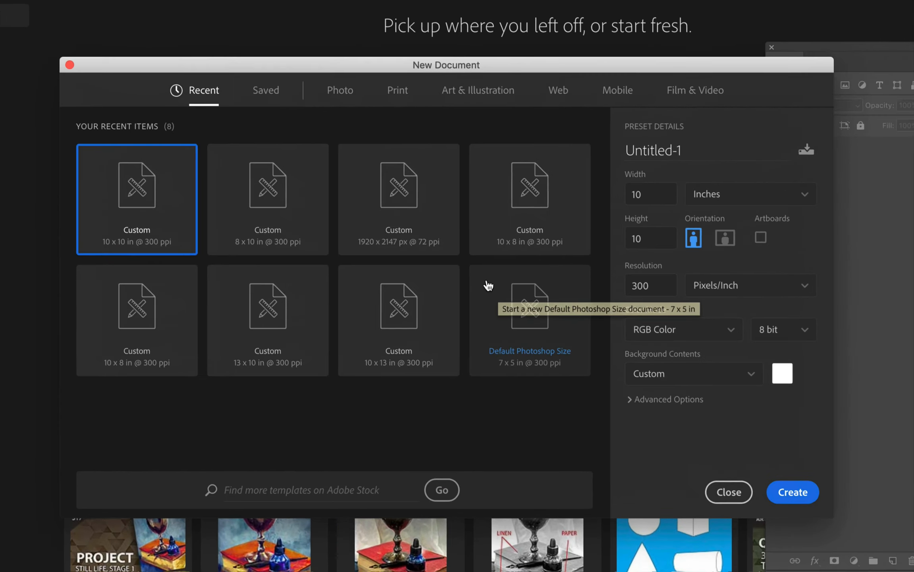
click(612, 216)
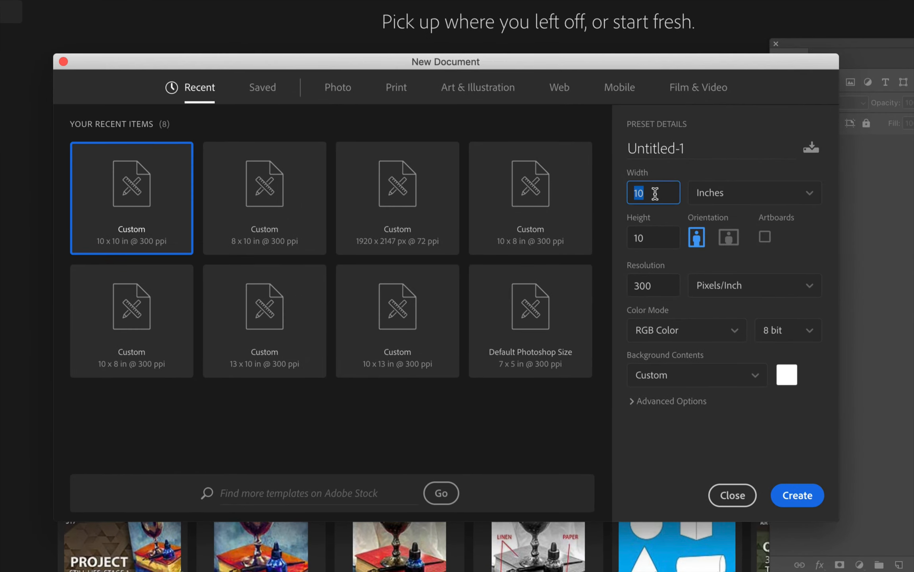
click(657, 240)
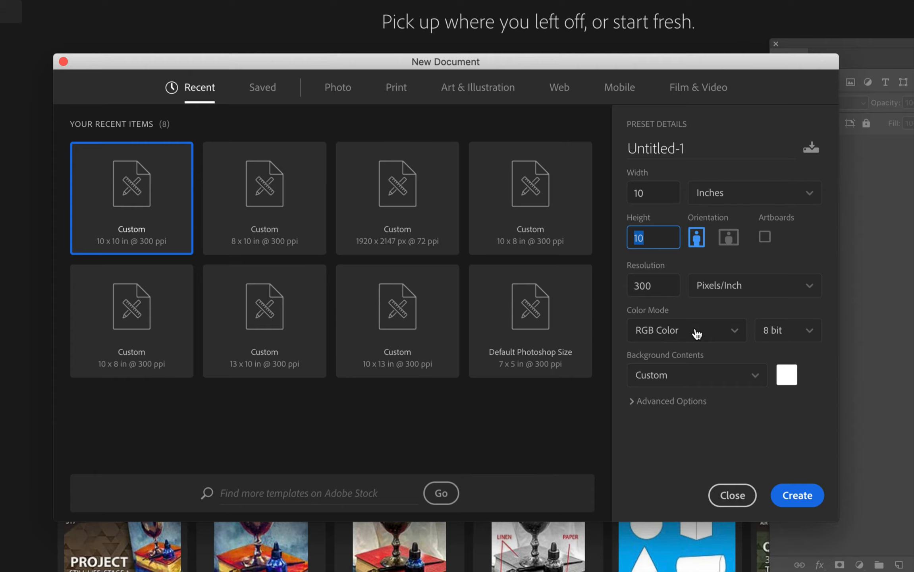
click(668, 290)
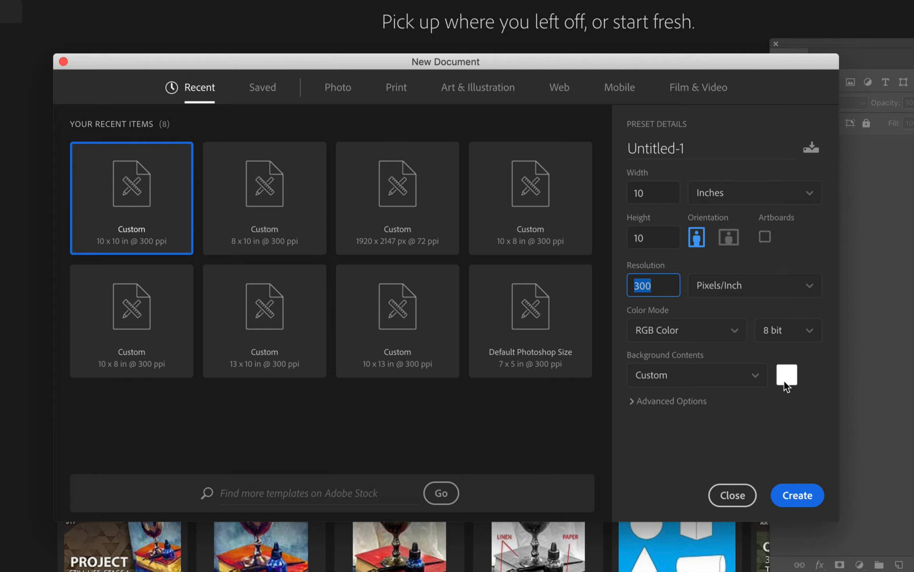
click(755, 378)
click(706, 400)
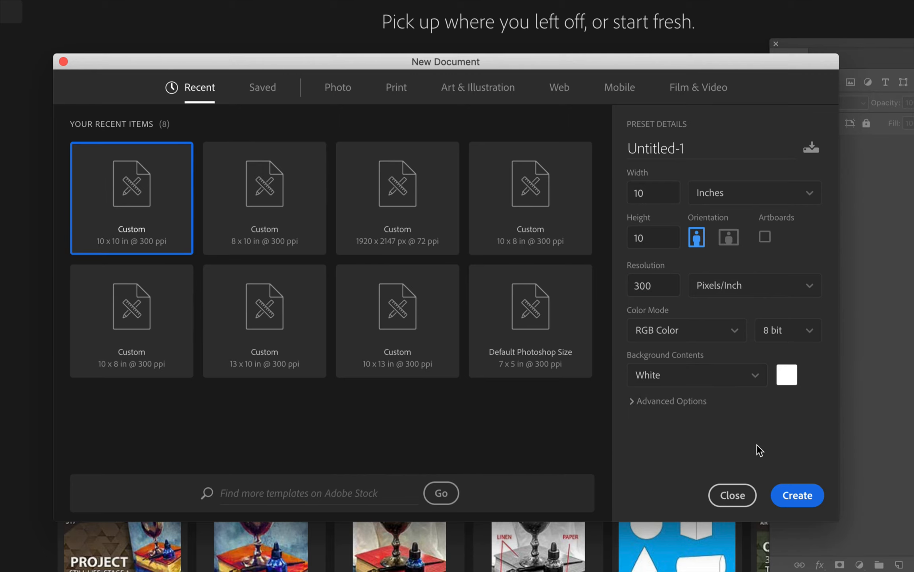
click(796, 494)
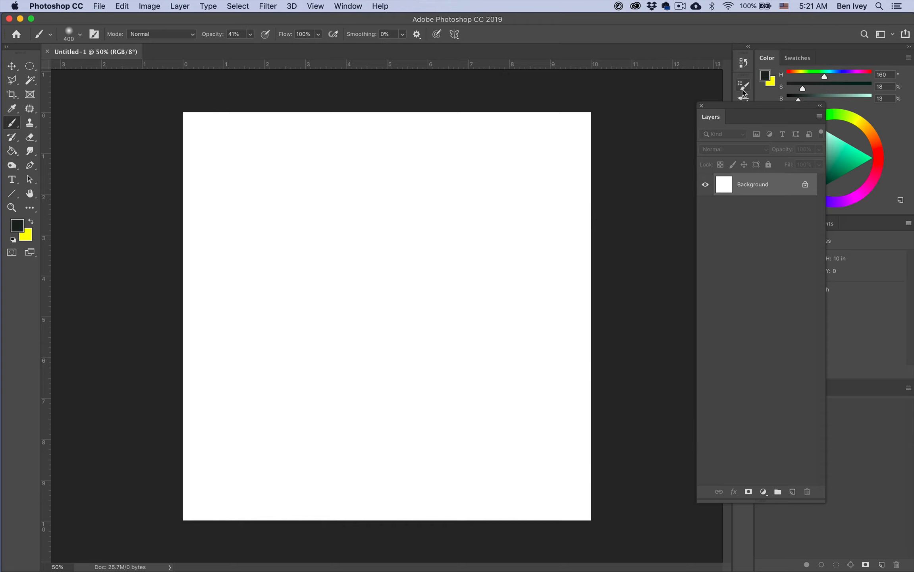
Step: Dock the floating Layers panel beside Channels and Paths, and place Caricature Portrait3.jpg as an embedded image
drag(710, 123, 833, 394)
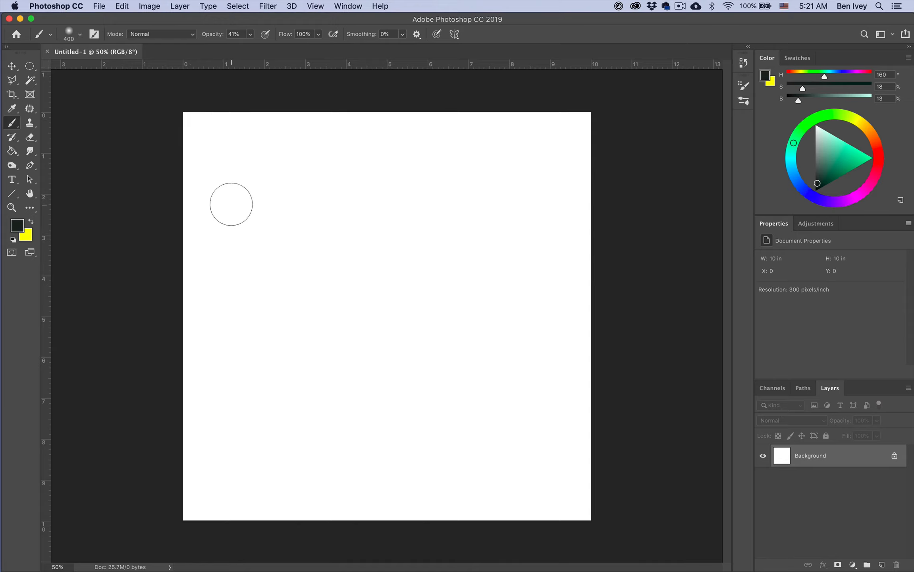
click(99, 10)
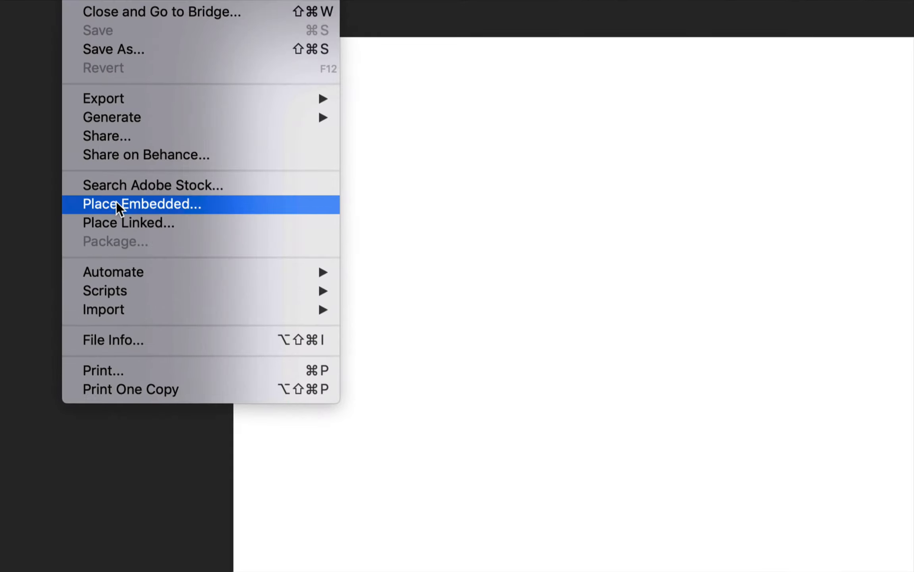
click(122, 205)
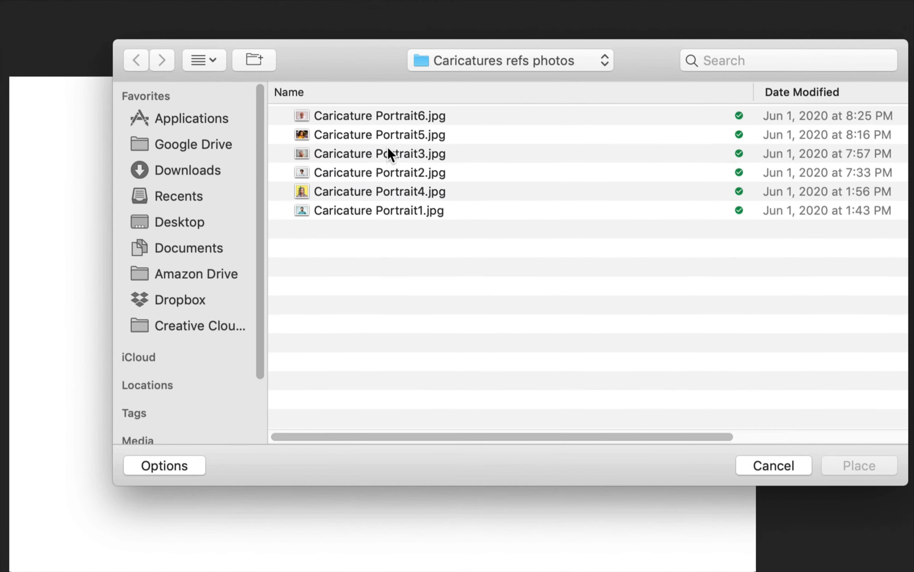
click(390, 154)
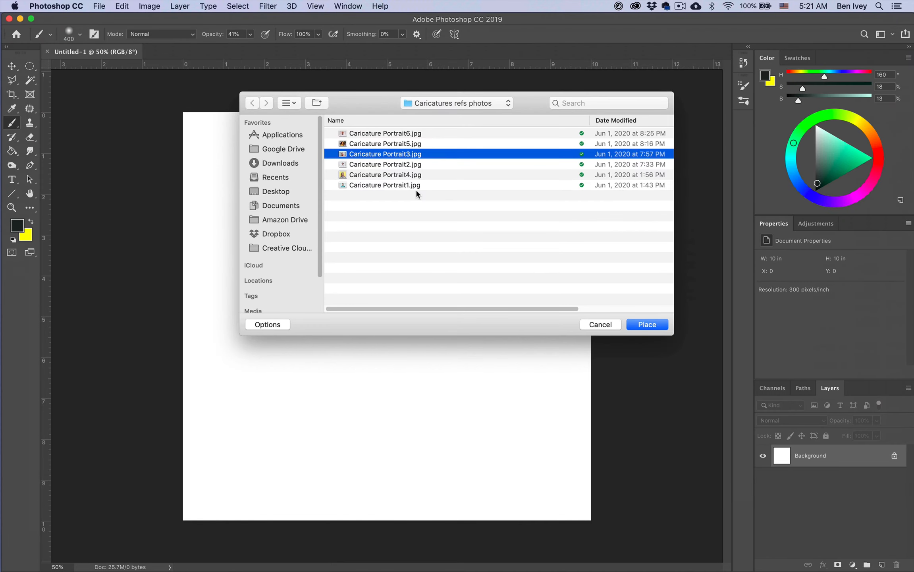
click(645, 325)
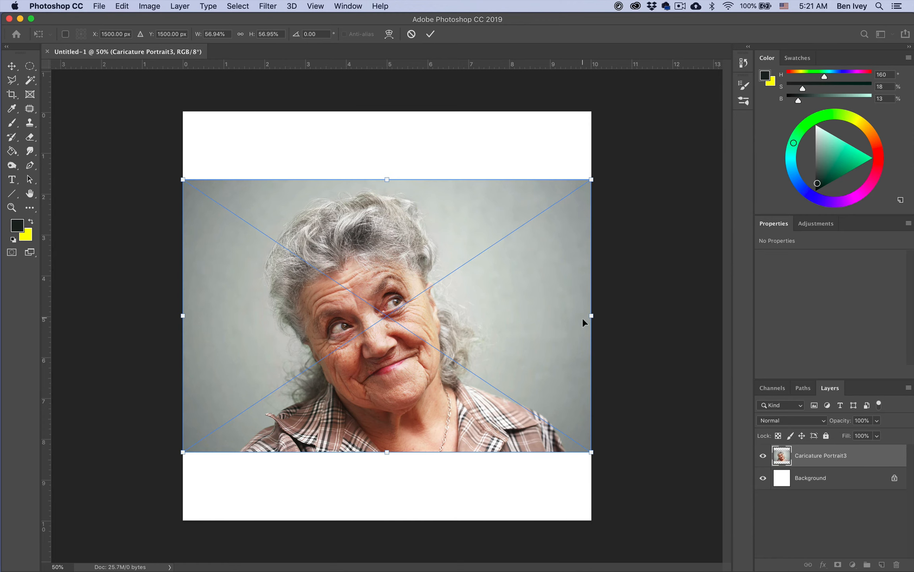
Step: Enlarge the placed portrait to about 15.7 in wide and reposition it so the face fills the square canvas
drag(590, 316, 803, 315)
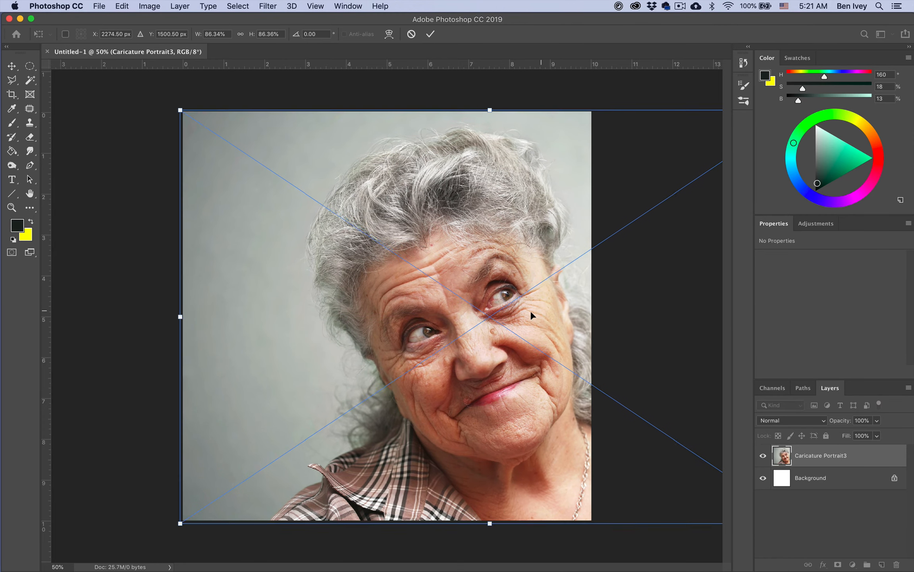
drag(530, 310, 441, 309)
drag(703, 315, 727, 318)
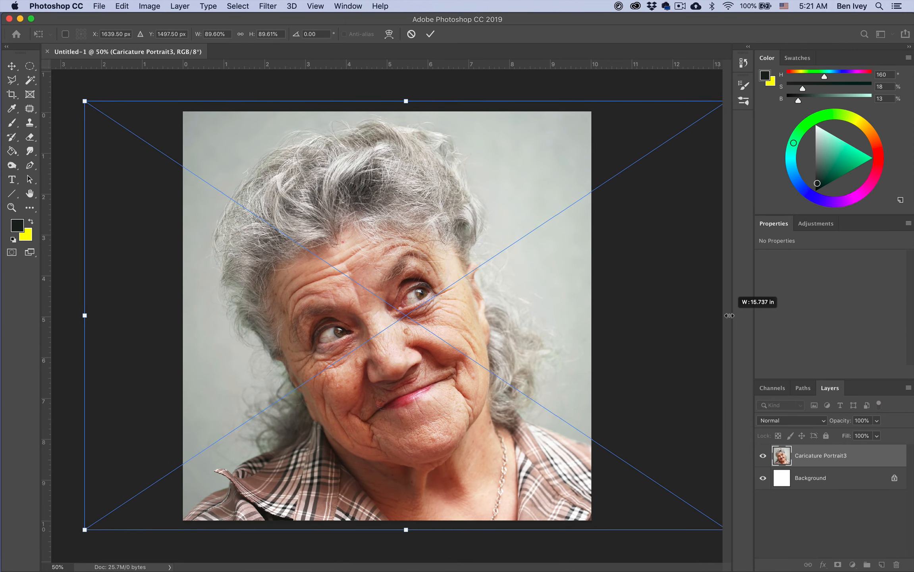
drag(457, 333, 461, 338)
key(Return)
key(b)
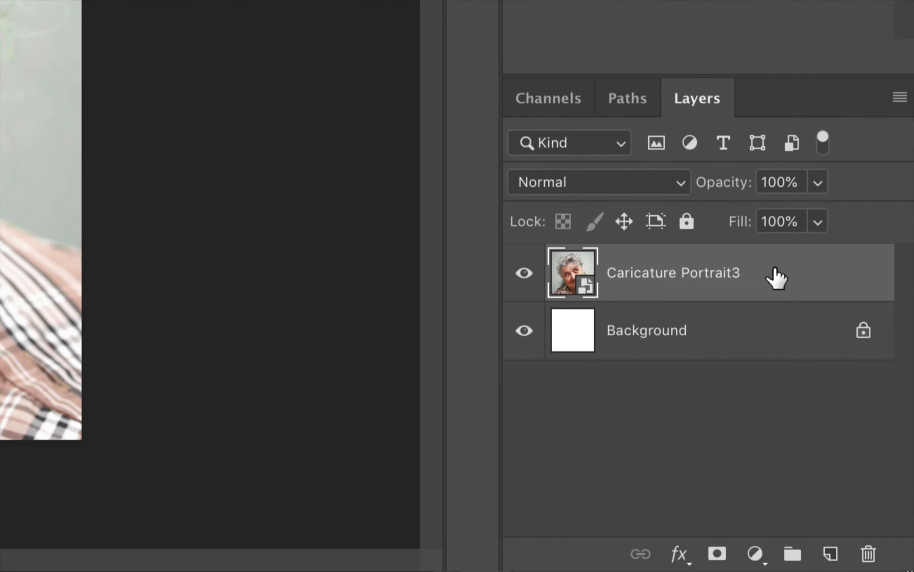
Step: Duplicate the Caricature Portrait3 layer as a rasterized copy and hide the original smart object layer
drag(776, 278, 833, 554)
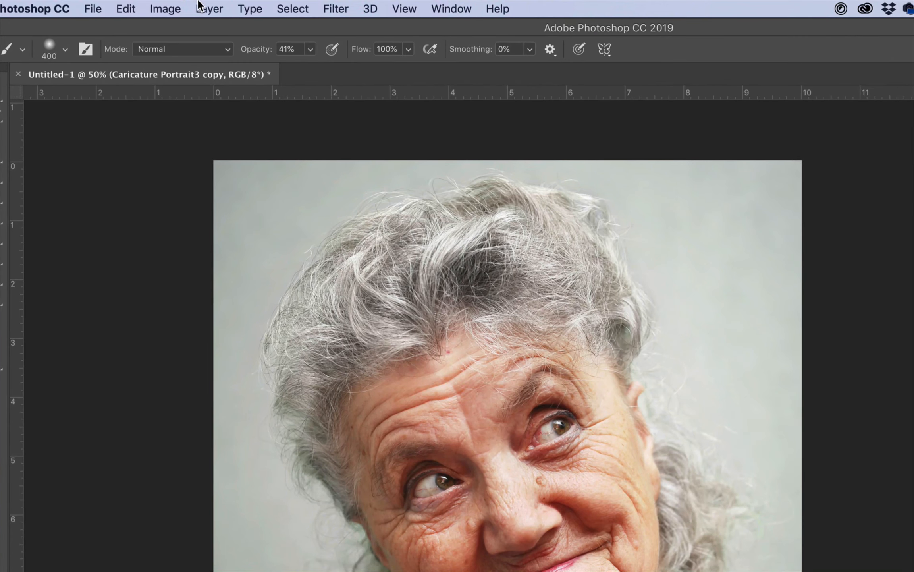
click(173, 5)
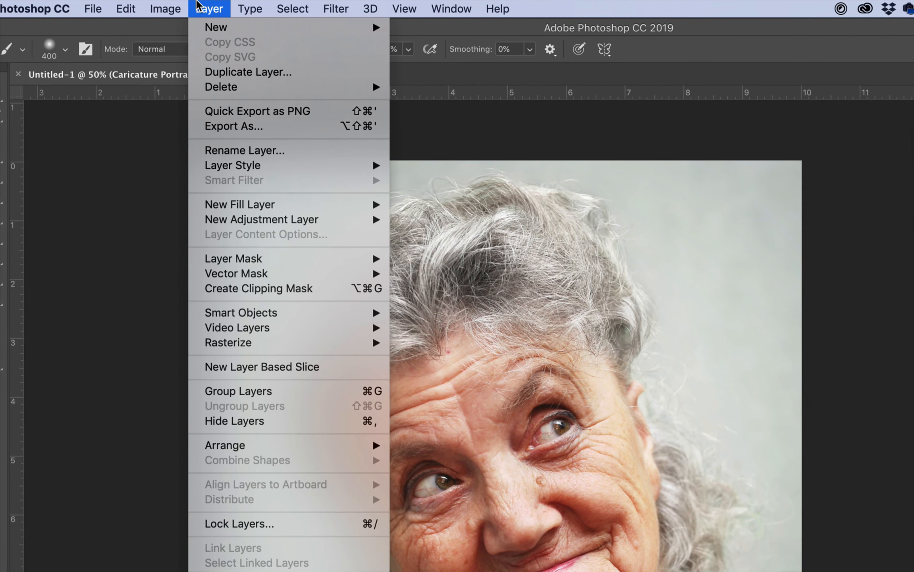
mouse_move(253, 312)
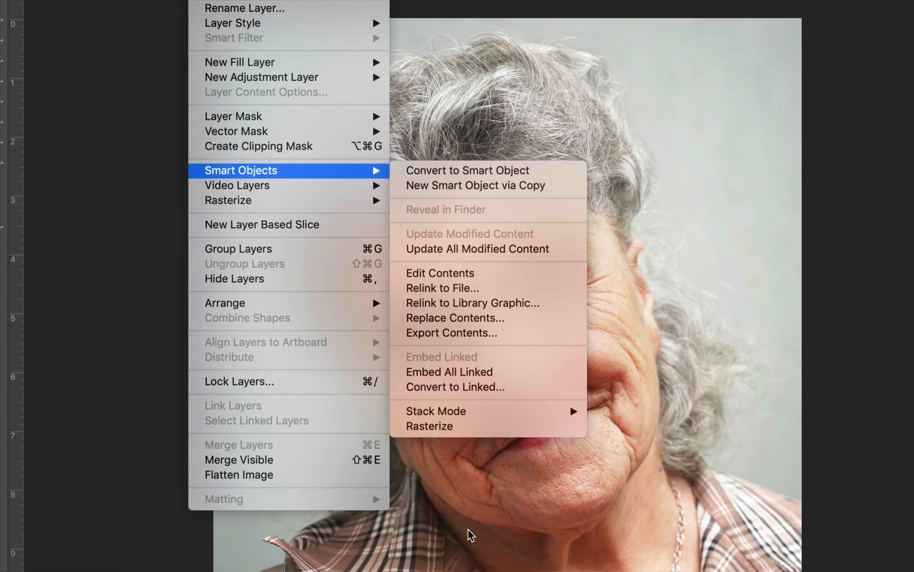
click(442, 430)
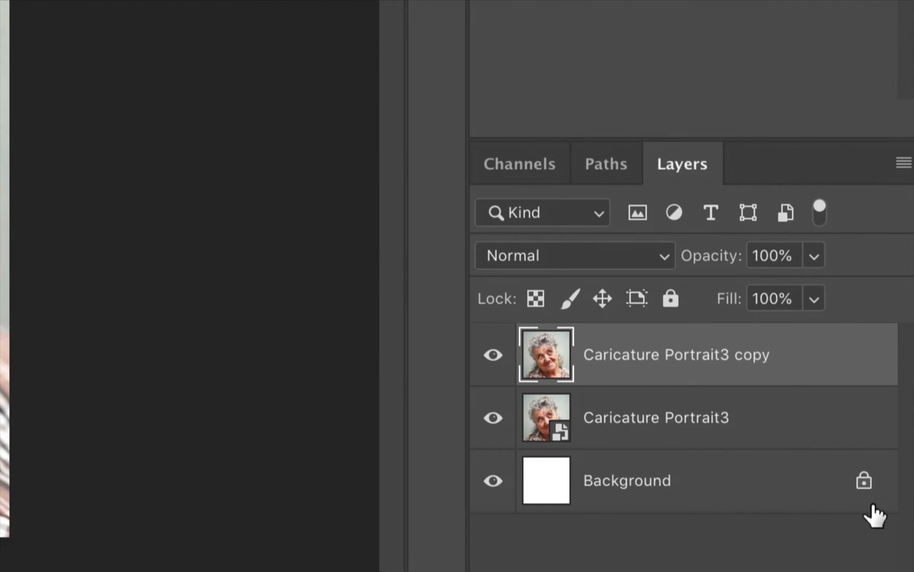
click(493, 419)
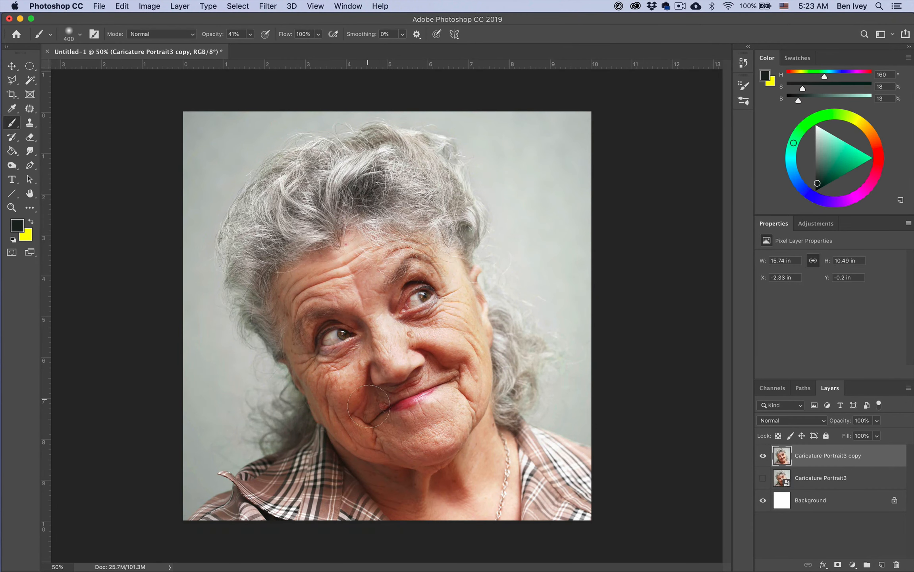
Step: Draw a freehand Lasso selection about 1.9 in across around the eye on the photo's right side, including the surrounding lid and wrinkles
scroll(372, 408, up, 3)
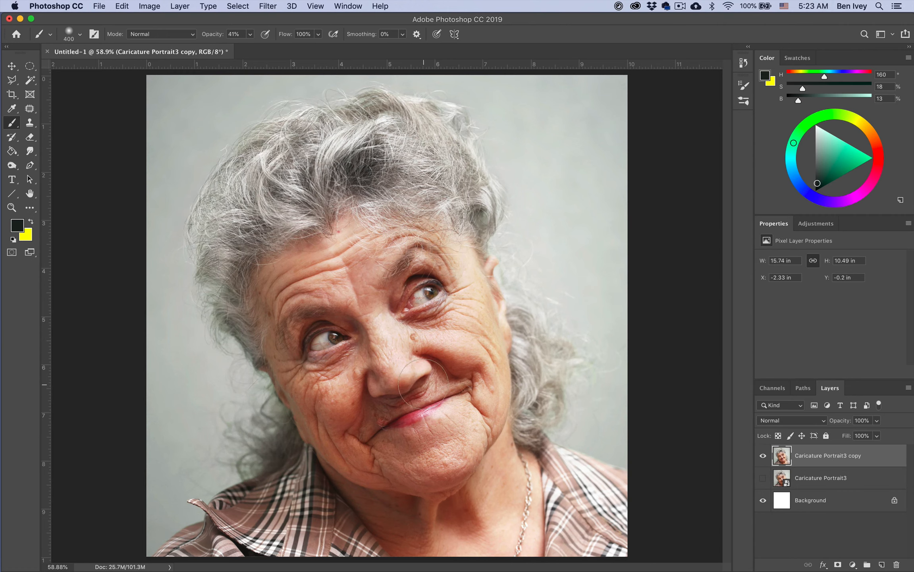
key(v)
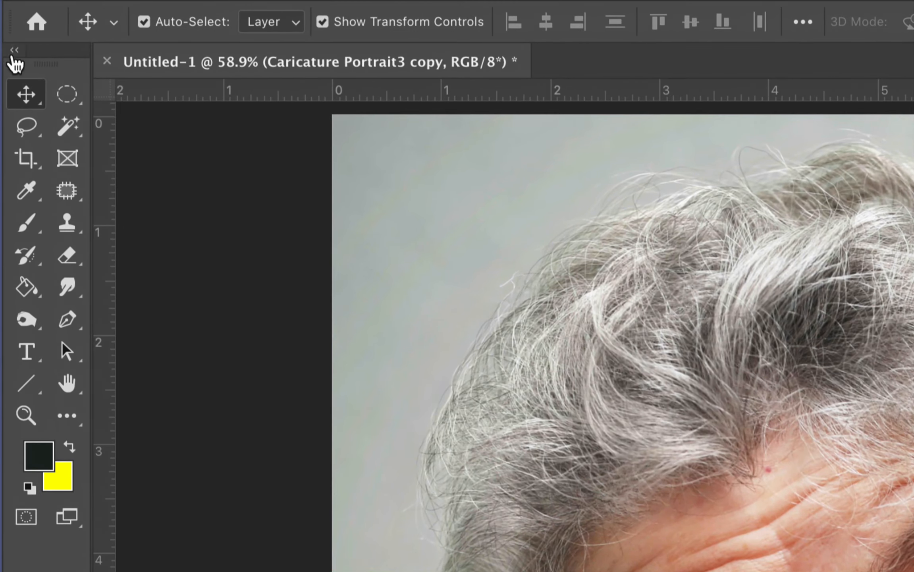
click(11, 79)
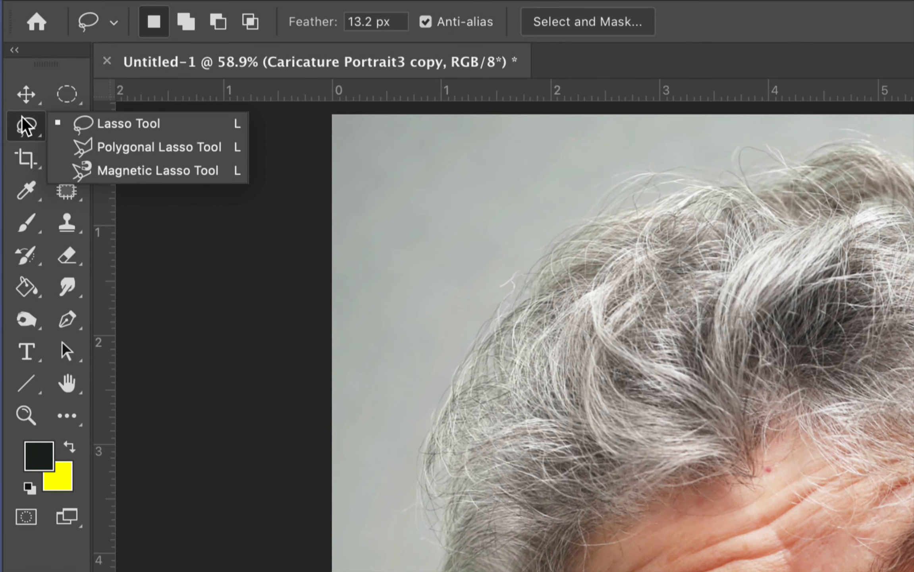
click(101, 129)
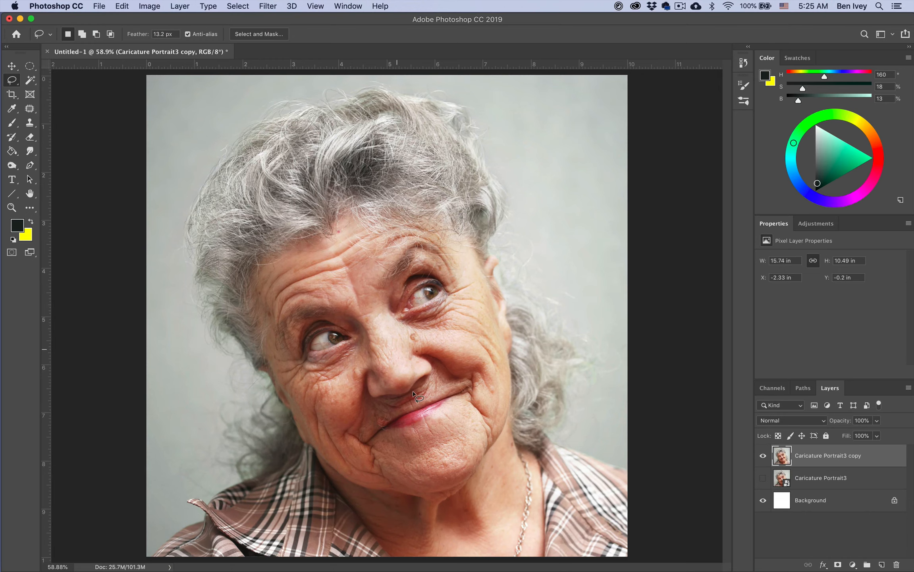
scroll(429, 396, up, 5)
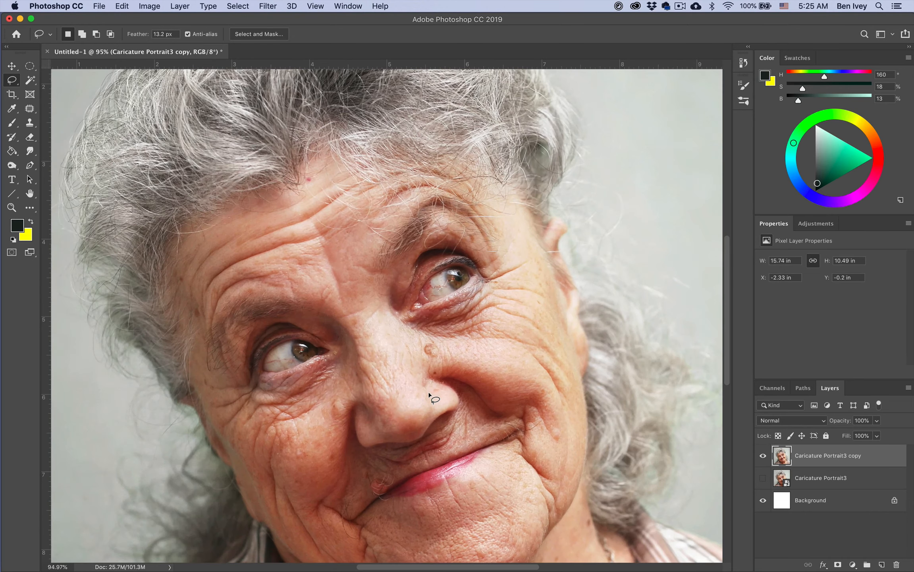
scroll(430, 397, up, 1)
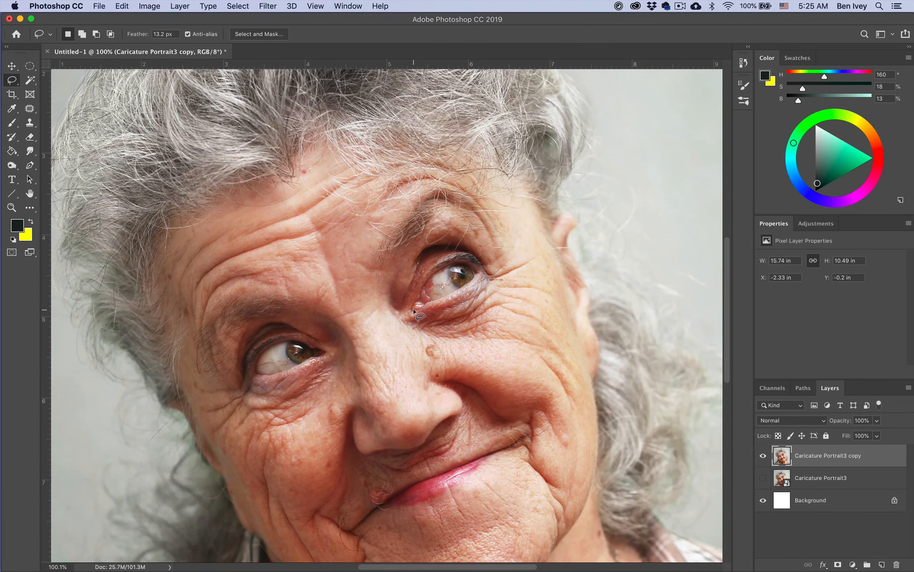
scroll(414, 310, up, 5)
scroll(413, 310, right, 5)
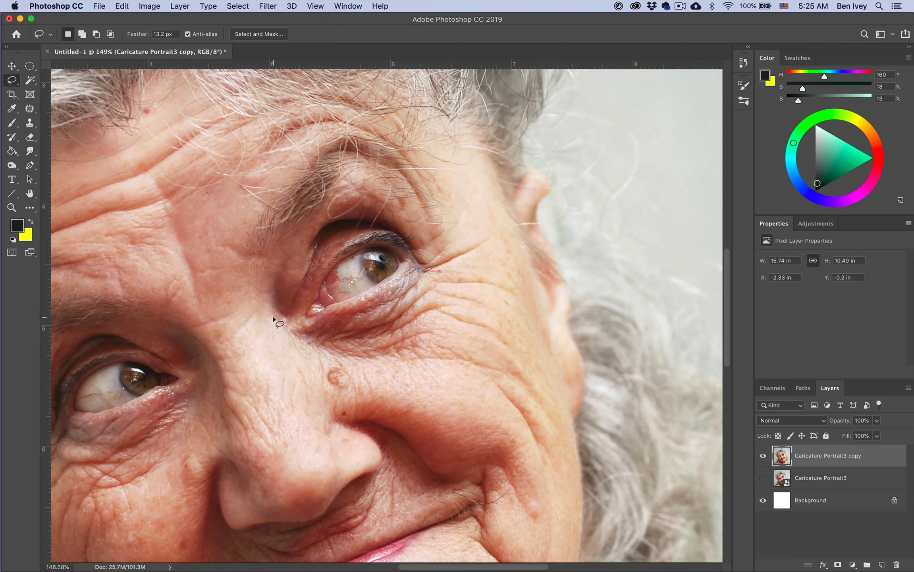
mouse_move(273, 307)
mouse_down()
mouse_move(296, 228)
mouse_move(344, 171)
mouse_move(367, 166)
mouse_move(392, 186)
mouse_up()
mouse_move(441, 228)
mouse_down()
mouse_move(468, 269)
mouse_move(473, 322)
mouse_up()
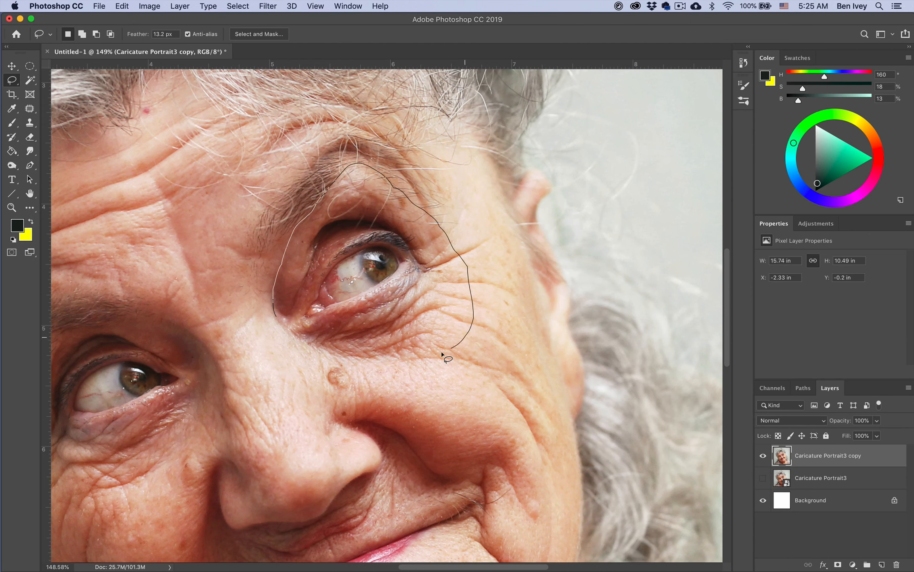
mouse_move(442, 353)
mouse_down()
mouse_move(387, 360)
mouse_move(332, 352)
mouse_move(282, 331)
mouse_move(278, 320)
mouse_up()
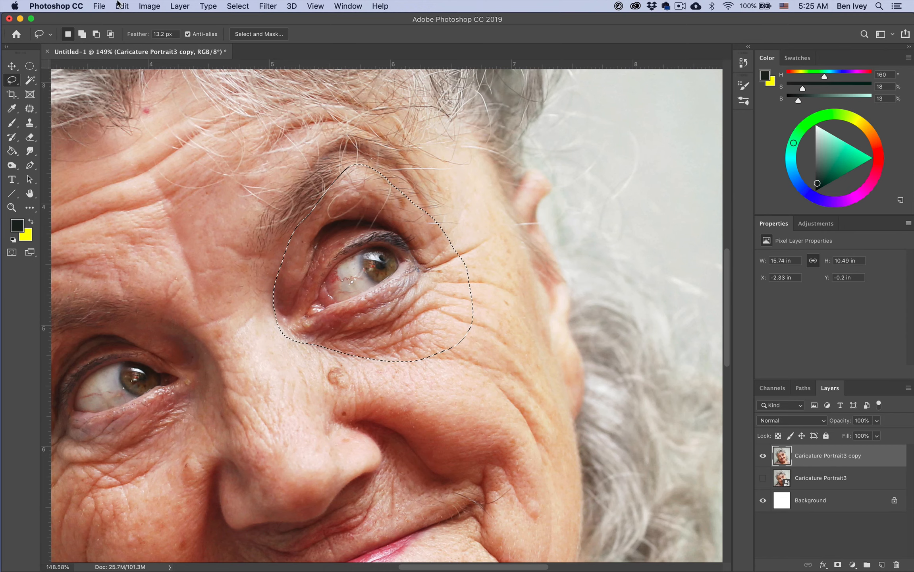
Step: Copy the selected eye onto its own layer and name that layer Right Eye
click(122, 6)
click(135, 84)
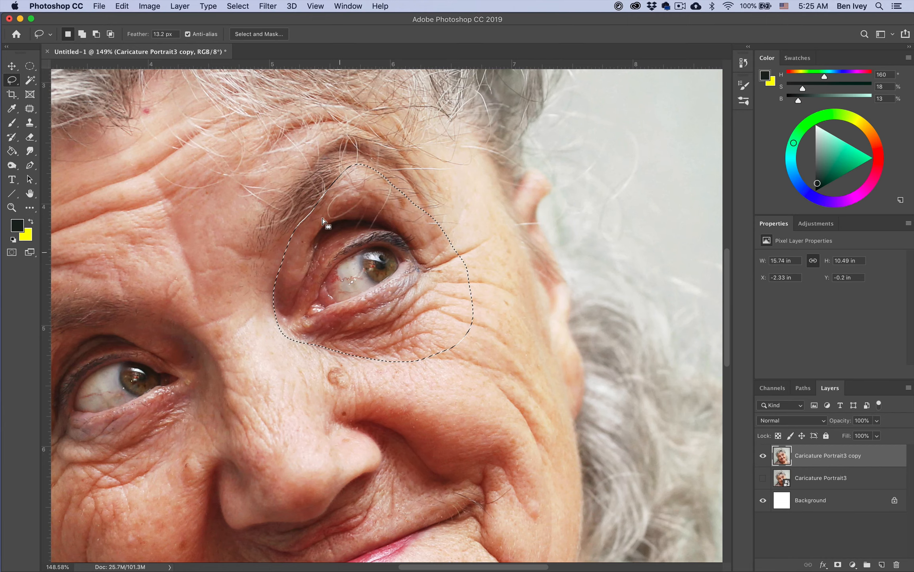
click(122, 6)
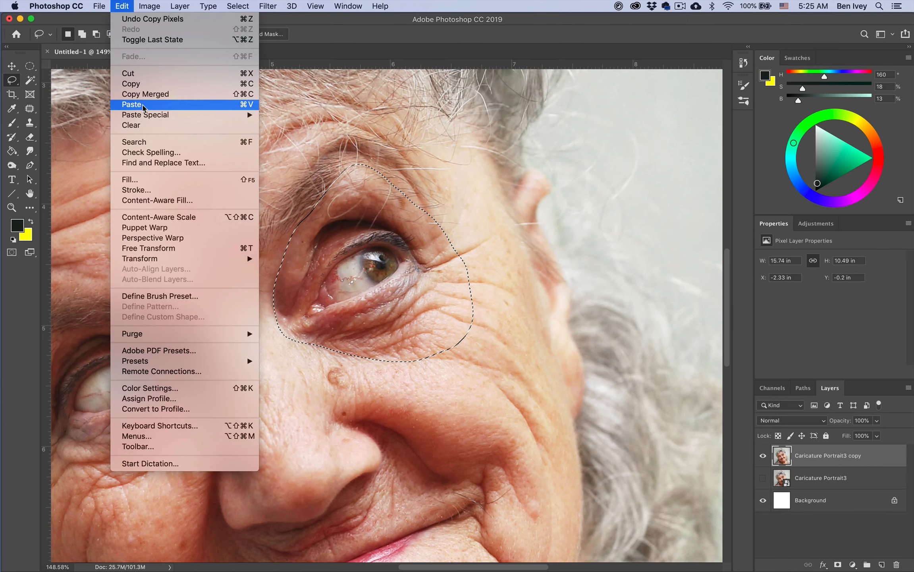
click(135, 105)
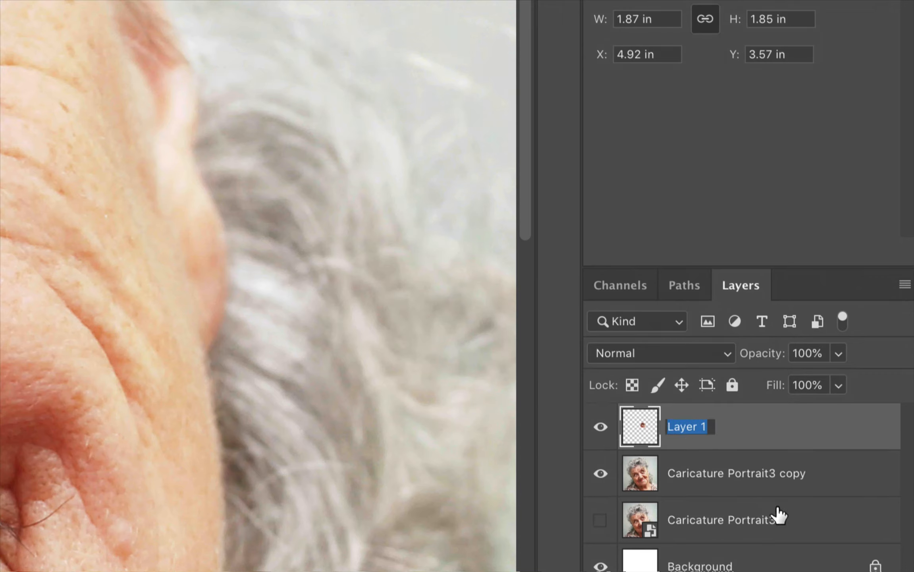
text(Right Eye)
key(Return)
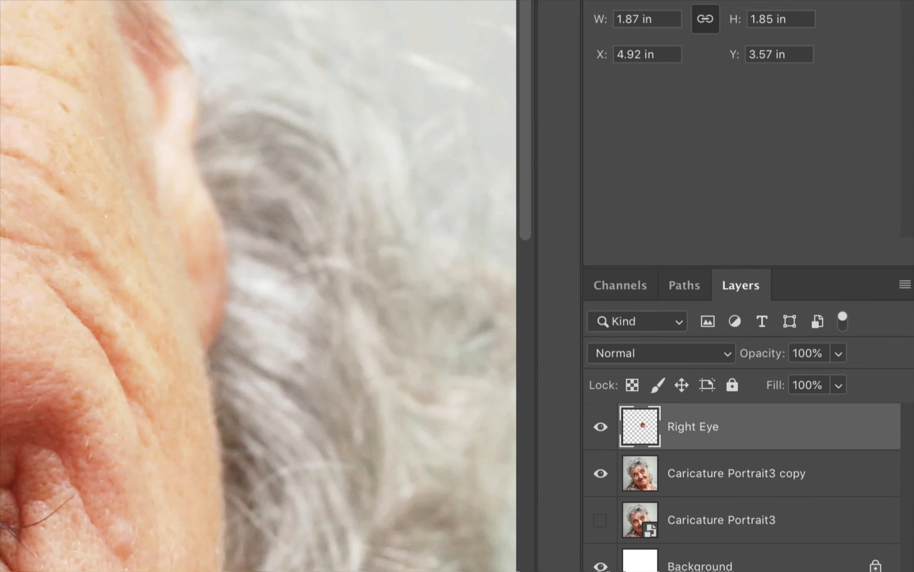
Step: On the Caricature Portrait3 copy layer, draw a freehand Lasso selection about 1.5 in across around the eye on the photo's left side
click(757, 478)
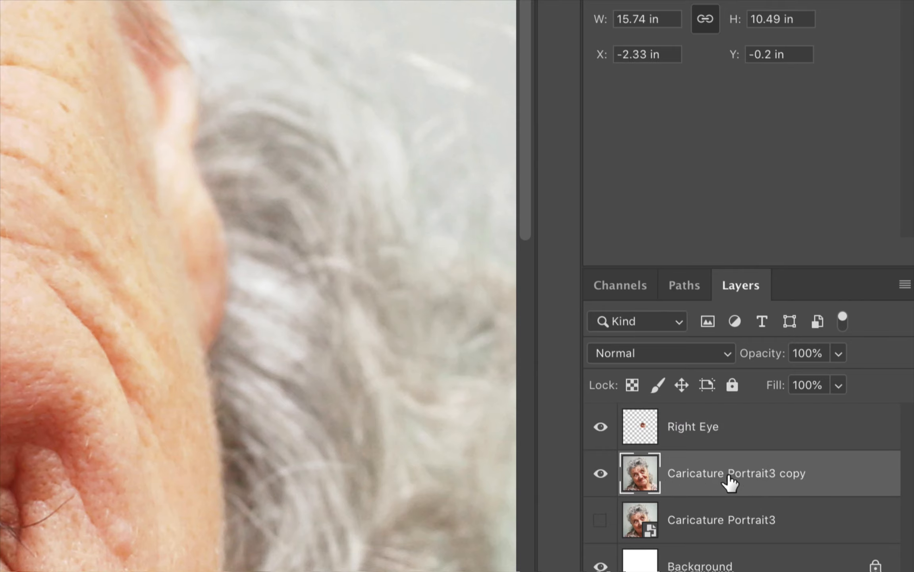
key(l)
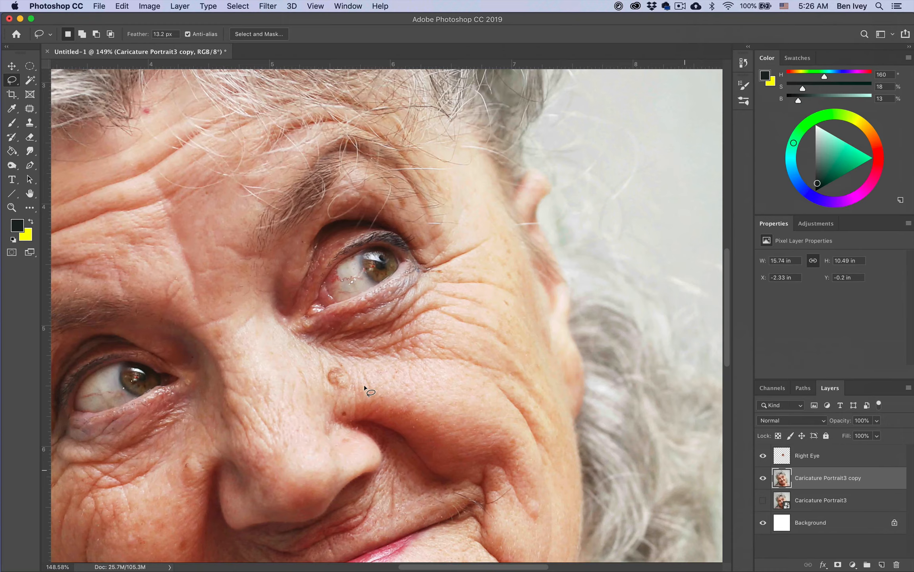
scroll(287, 363, left, 3)
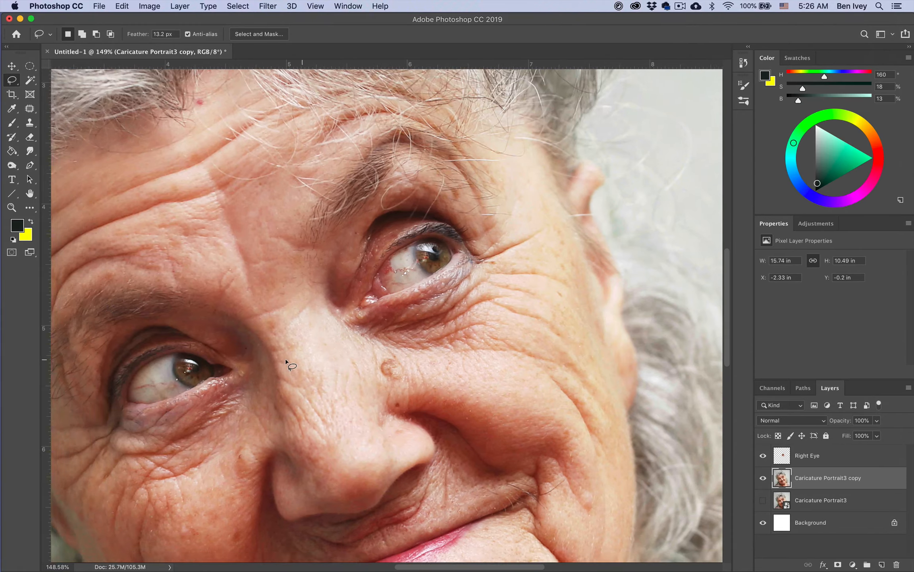
scroll(287, 362, left, 6)
scroll(287, 362, down, 3)
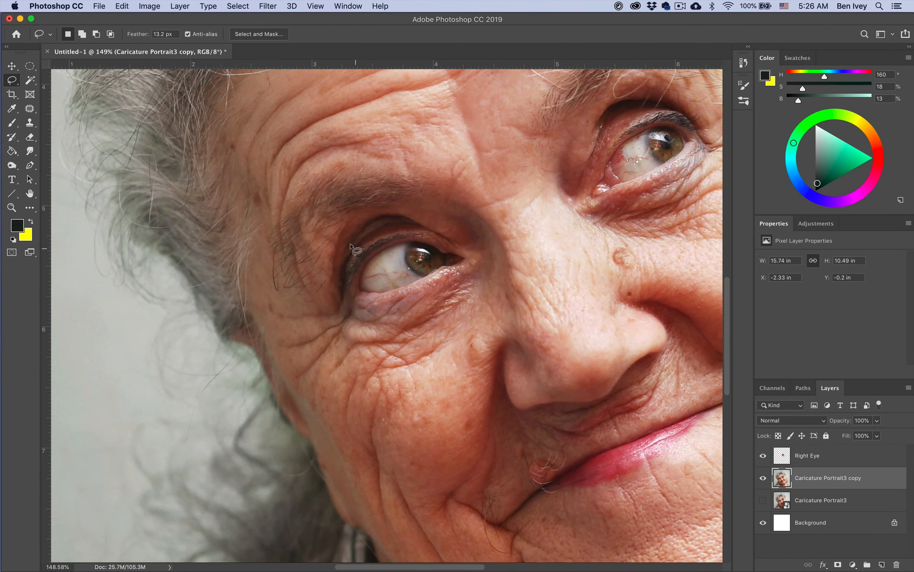
drag(321, 246, 415, 203)
click(539, 198)
mouse_move(325, 259)
mouse_down()
mouse_move(355, 214)
mouse_move(432, 196)
mouse_move(466, 209)
mouse_move(485, 230)
mouse_move(501, 291)
mouse_up()
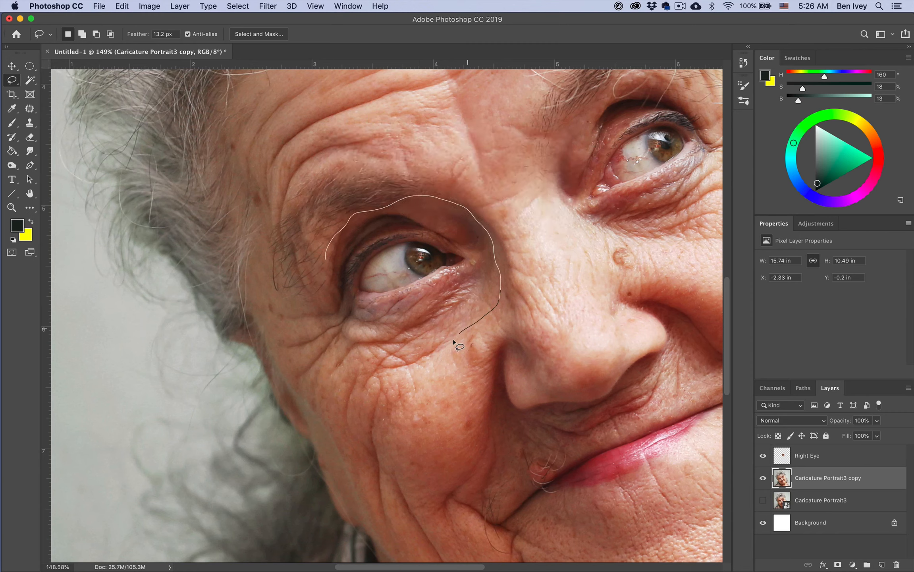
mouse_move(343, 351)
mouse_down()
mouse_move(327, 319)
mouse_move(326, 260)
mouse_up()
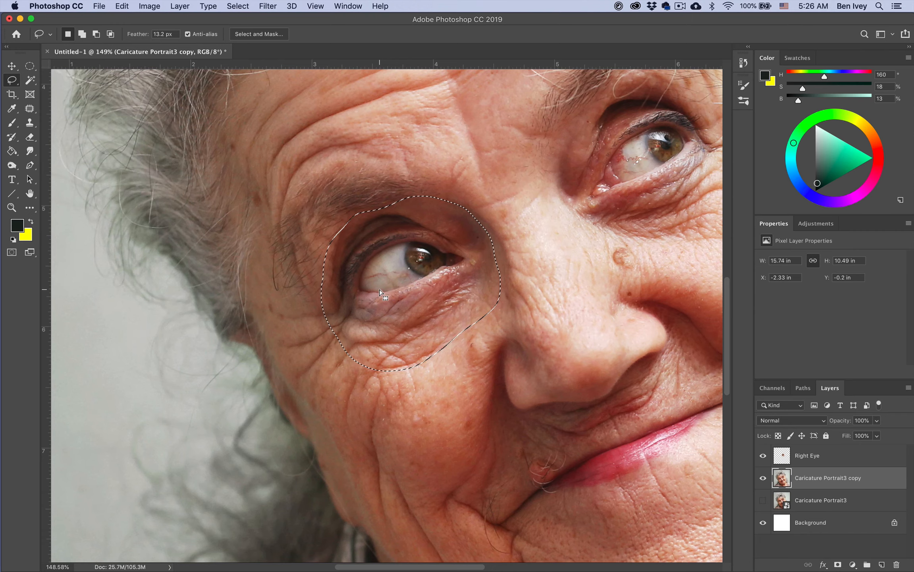
Step: Copy the selected eye onto its own layer and name that layer Left Eye
key(super+j)
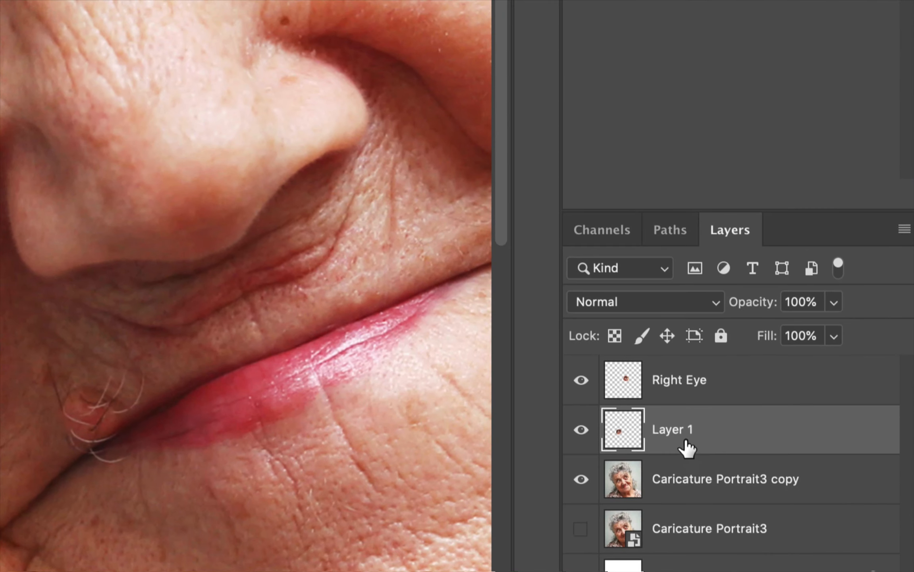
double_click(806, 478)
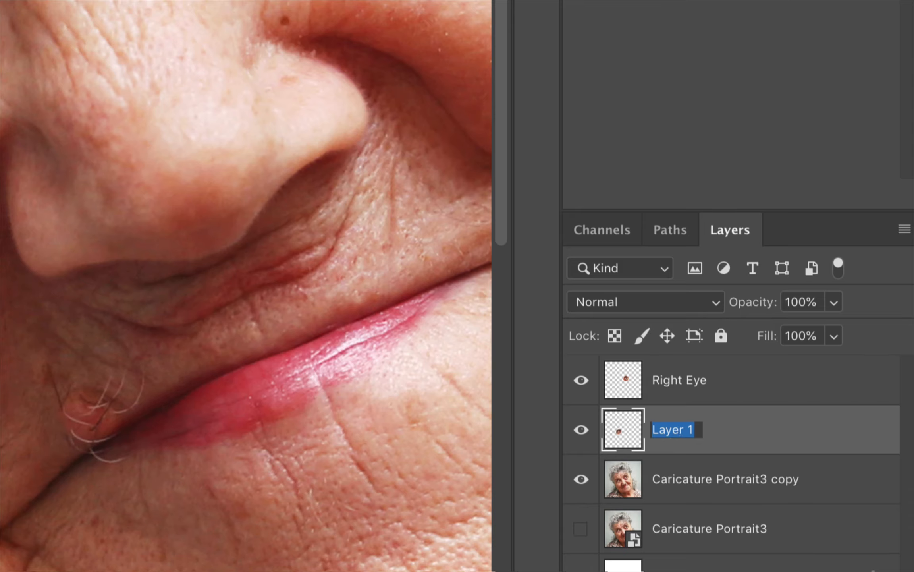
text(Left Eye)
key(Return)
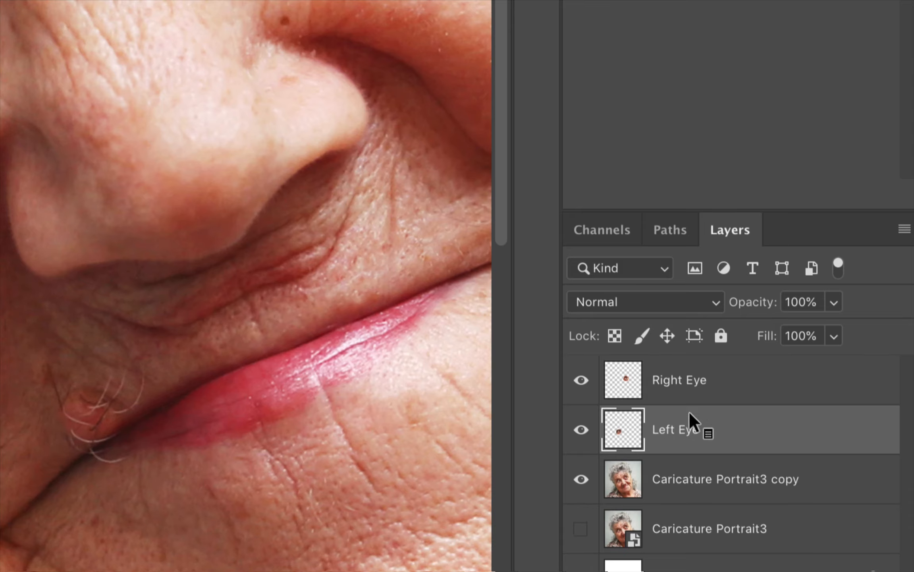
Step: On the Caricature Portrait3 copy layer, draw a freehand Lasso selection around the eyebrow above the eye on the photo's left side
click(730, 481)
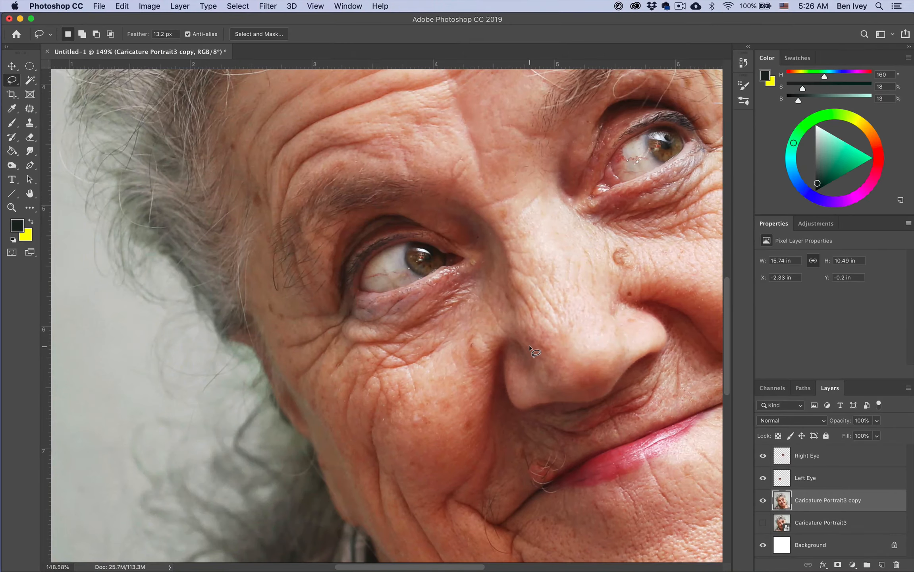
scroll(530, 349, down, 6)
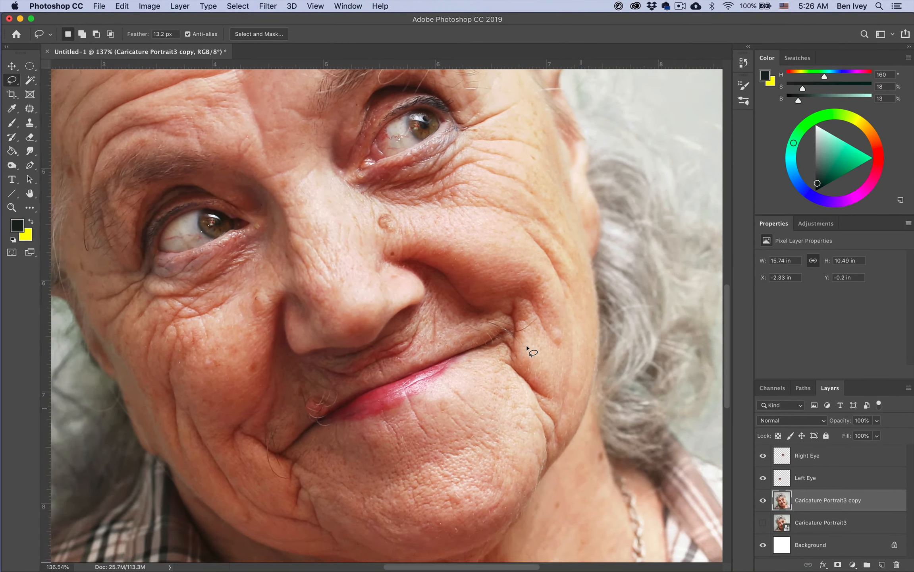
scroll(527, 346, up, 4)
scroll(527, 346, down, 2)
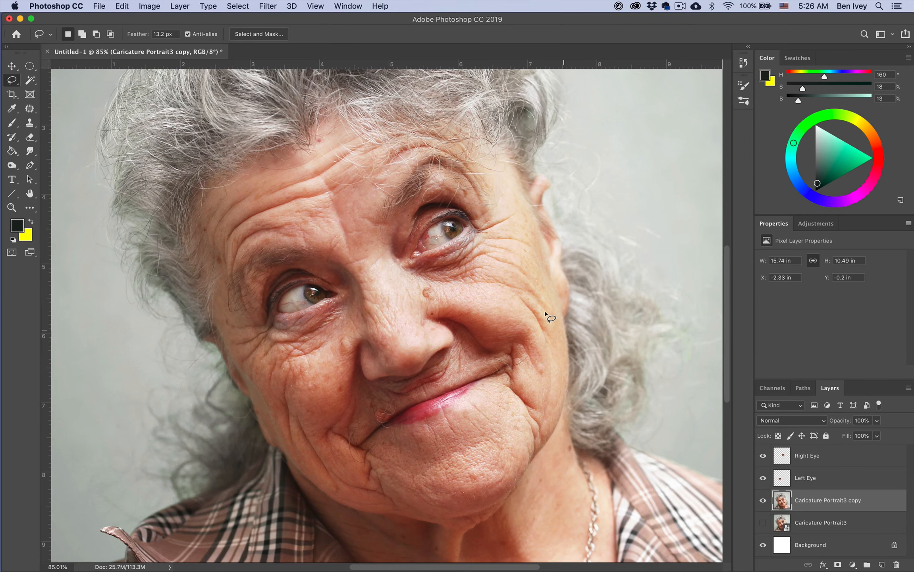
scroll(527, 180, up, 5)
scroll(527, 179, left, 2)
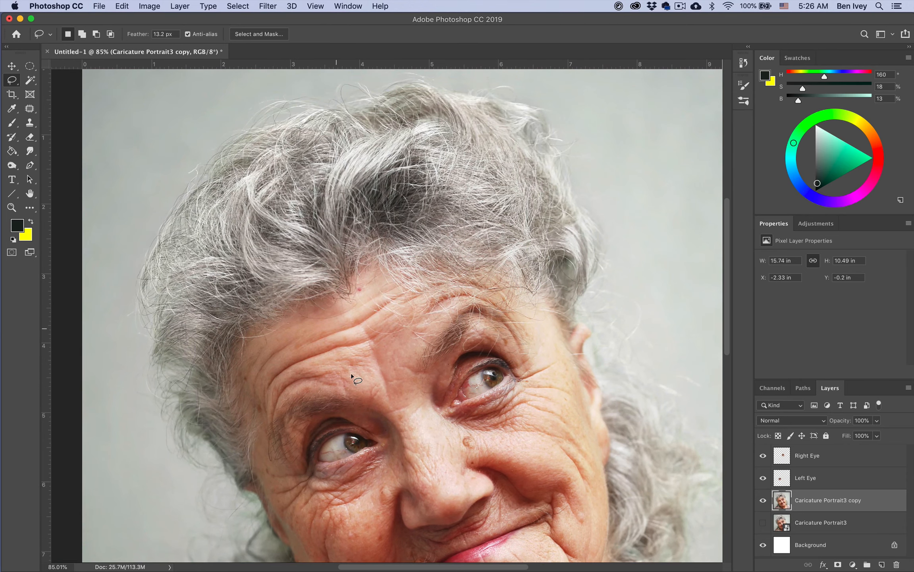
scroll(460, 342, down, 5)
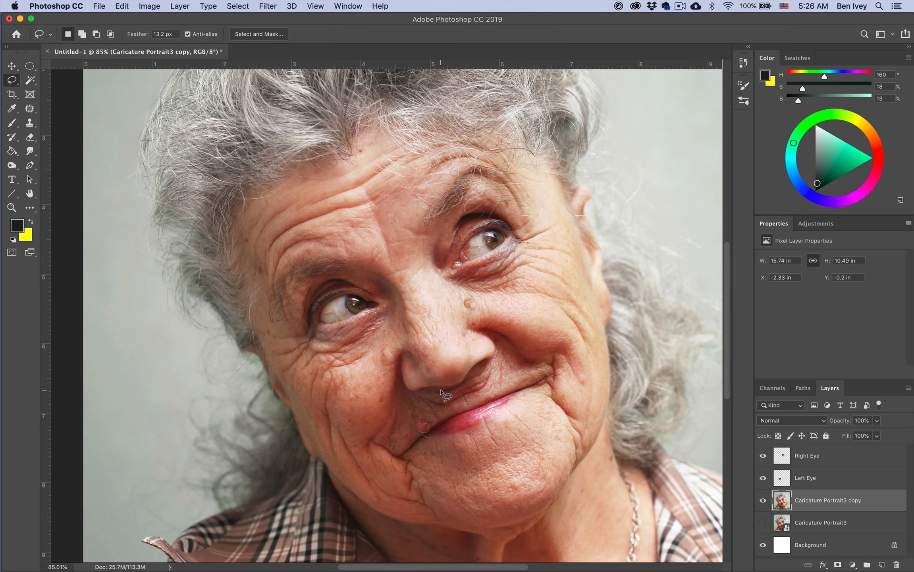
scroll(385, 316, up, 3)
mouse_move(179, 318)
mouse_down()
mouse_move(238, 344)
mouse_move(302, 259)
mouse_move(259, 193)
mouse_move(180, 302)
mouse_up()
Step: Copy the selected eyebrow, about 1.86 by 1.67 in, onto its own layer and name it Left Brow
key(super+j)
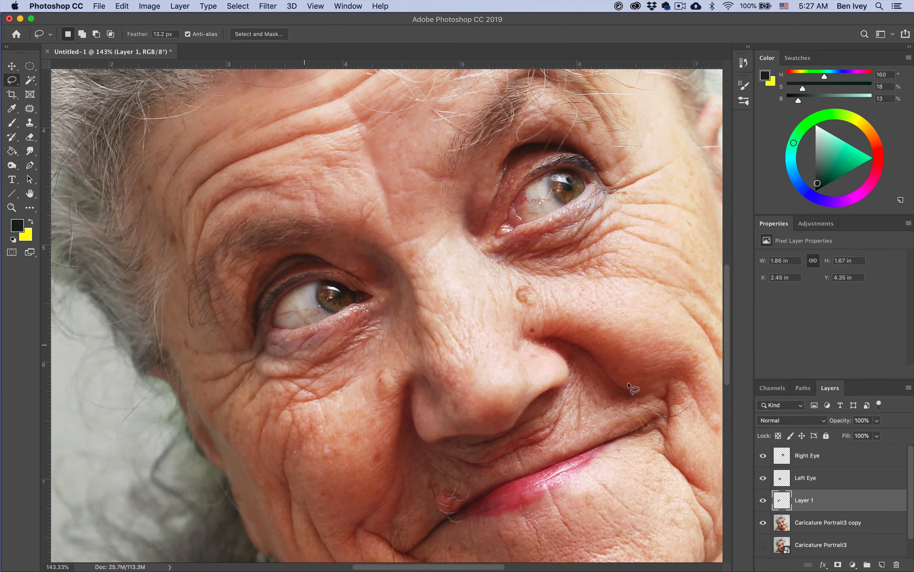
double_click(803, 501)
text(Left Brow)
key(Return)
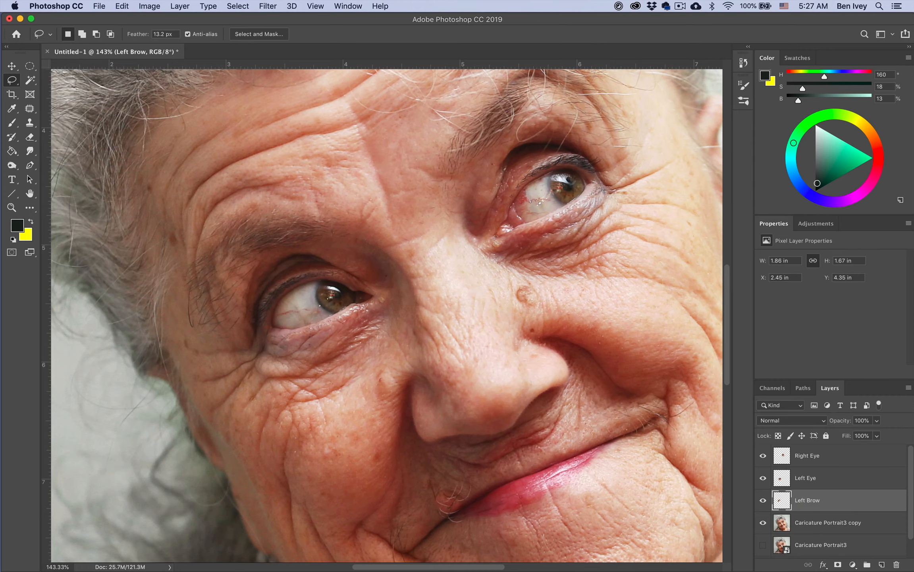
Step: Lasso the photo's right-side eyebrow on the Caricature Portrait3 copy layer and copy the area, about 1.8 by 1.4 in, to a layer named Right Brow
click(846, 522)
scroll(398, 238, up, 5)
scroll(398, 238, right, 3)
mouse_move(403, 221)
mouse_down()
mouse_move(350, 301)
mouse_move(382, 328)
mouse_move(431, 286)
mouse_move(480, 277)
mouse_move(521, 220)
mouse_move(402, 221)
mouse_up()
key(super+j)
double_click(807, 522)
text(Right Brow)
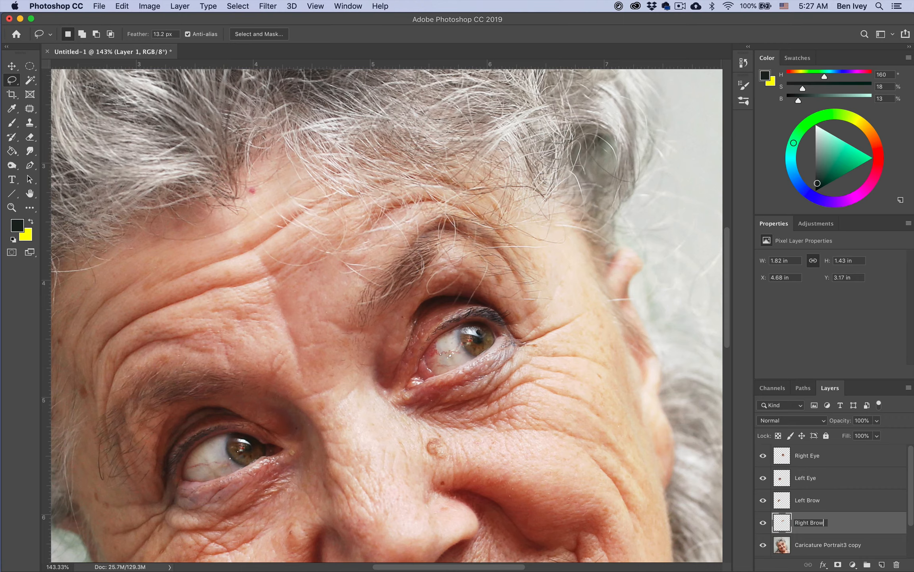
key(Return)
Step: Lasso the nose from between the brows to the nostrils on the portrait copy and copy it, about 2.4 by 3 in, to a layer named Nose
scroll(477, 465, down, 5)
scroll(477, 465, left, 2)
key(alt+bracketleft)
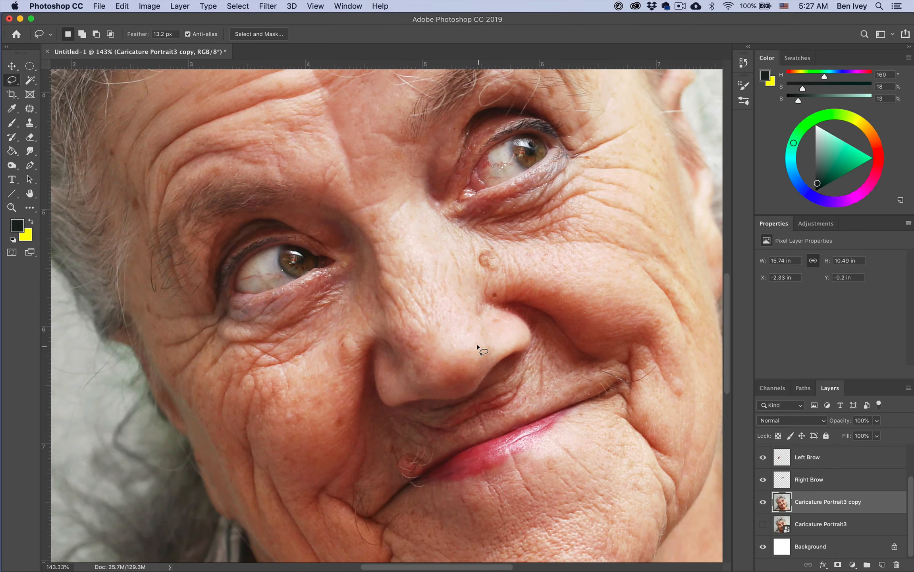
mouse_move(331, 128)
mouse_down()
mouse_move(314, 214)
mouse_move(353, 324)
mouse_move(356, 397)
mouse_move(400, 435)
mouse_move(534, 376)
mouse_move(535, 309)
mouse_move(468, 268)
mouse_move(398, 142)
mouse_move(357, 117)
mouse_up()
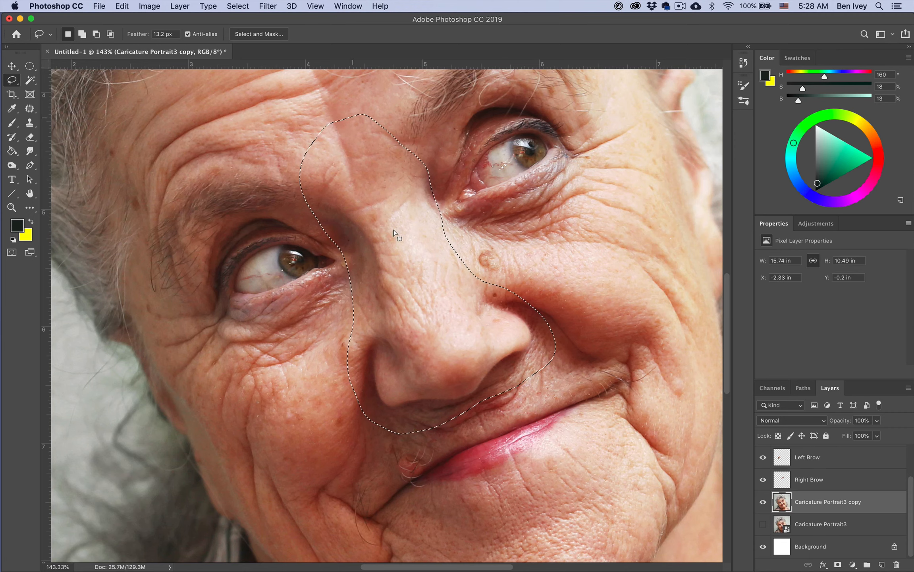
key(super+j)
double_click(805, 502)
text(Nose)
key(Return)
Step: Lasso the mouth with its surrounding smile creases on the portrait copy and copy it, about 3.6 by 2.4 in, to a layer named Mouth
scroll(414, 168, down, 5)
scroll(414, 168, right, 3)
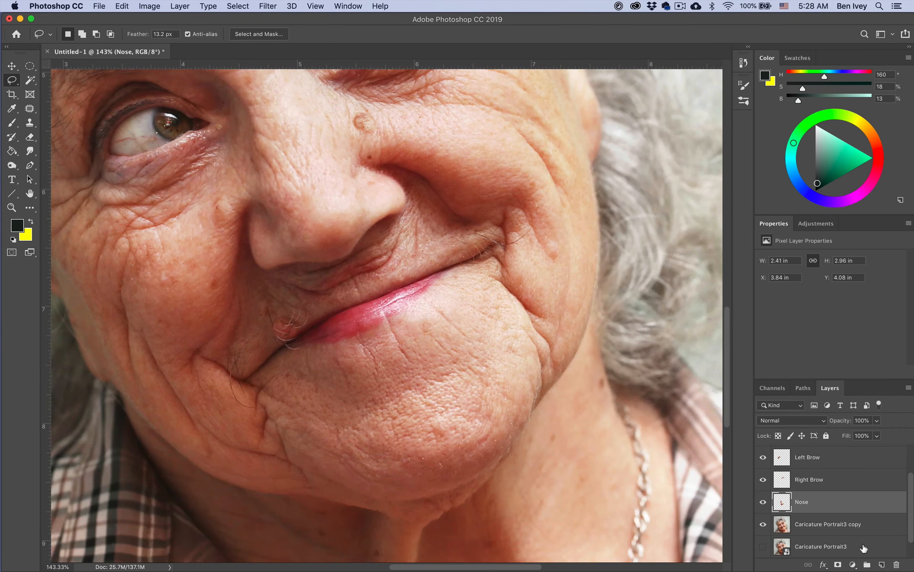
key(alt+bracketleft)
mouse_move(439, 185)
mouse_down()
mouse_move(399, 228)
mouse_move(341, 264)
mouse_move(196, 311)
mouse_move(162, 347)
mouse_move(203, 417)
mouse_move(340, 409)
mouse_move(461, 355)
mouse_move(532, 301)
mouse_move(525, 190)
mouse_move(457, 183)
mouse_up()
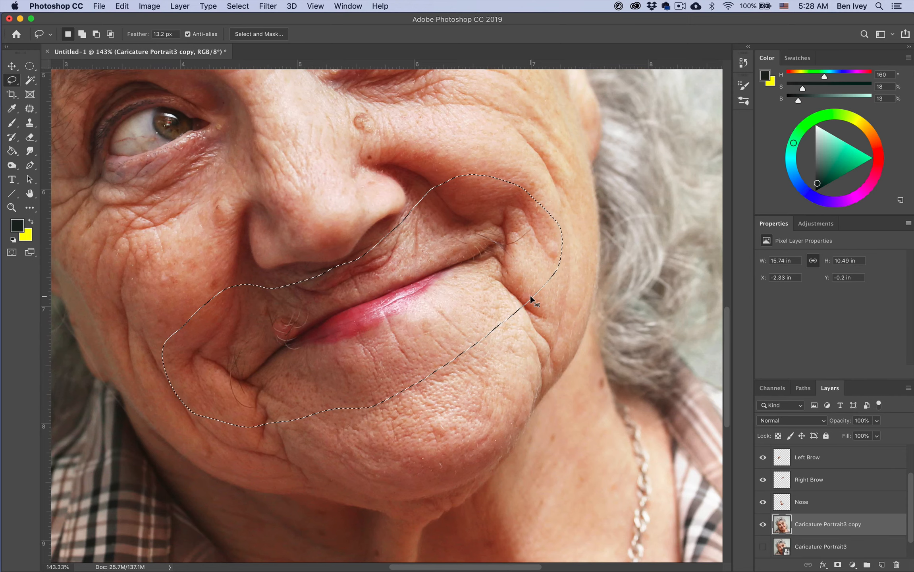
key(super+j)
double_click(801, 522)
text(Mouth)
key(Return)
Step: Lasso the ear on the portrait copy and copy the area, about 1.2 by 2.35 in, onto its own layer named Ear
scroll(515, 335, down, 3)
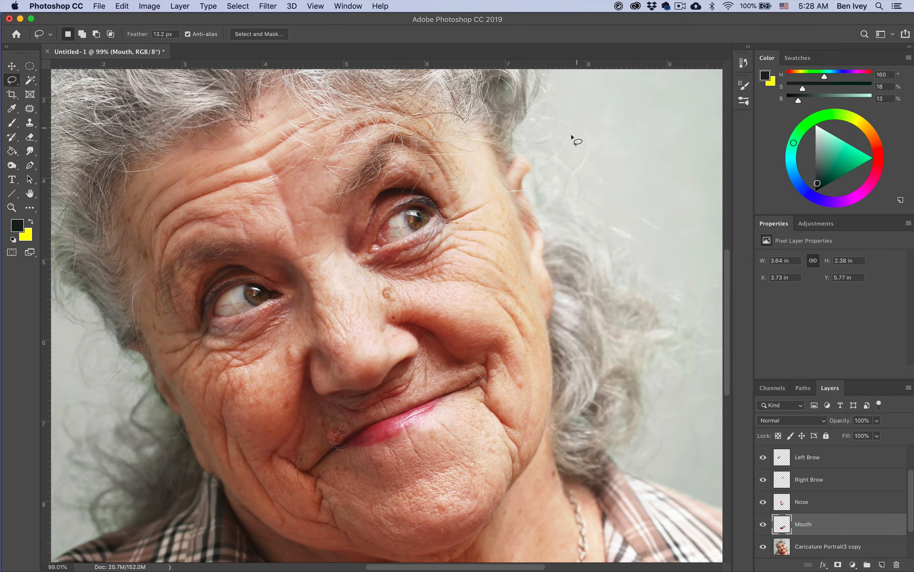
click(540, 152)
key(Return)
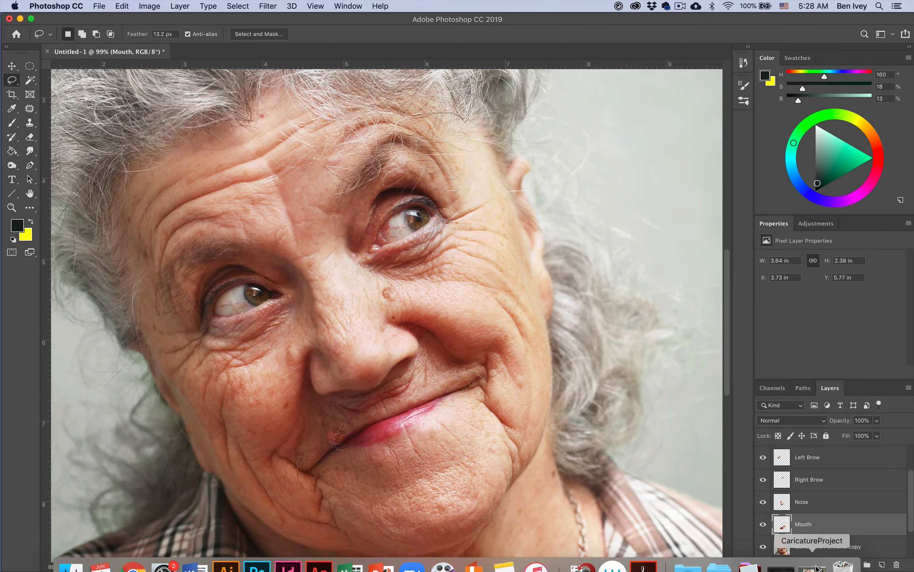
click(832, 550)
mouse_move(536, 152)
mouse_down()
mouse_move(506, 227)
mouse_move(555, 323)
mouse_move(547, 155)
mouse_up()
key(super+c)
key(super+v)
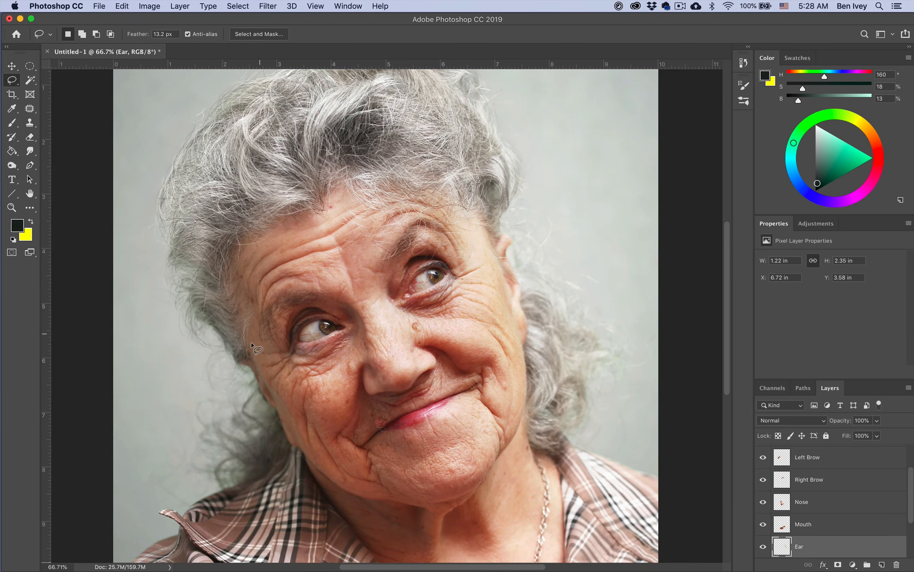
Step: Lasso the main mass of hair above the forehead on the portrait copy and copy it, about 7.7 by 6.5 in, to a layer named Hair
key(alt+bracketleft)
mouse_move(233, 369)
mouse_down()
mouse_move(244, 263)
mouse_move(272, 233)
mouse_move(367, 202)
mouse_move(466, 224)
mouse_move(488, 257)
mouse_move(545, 119)
mouse_move(510, 75)
mouse_move(506, 86)
mouse_move(414, 35)
mouse_move(171, 94)
mouse_move(142, 256)
mouse_move(191, 364)
mouse_up()
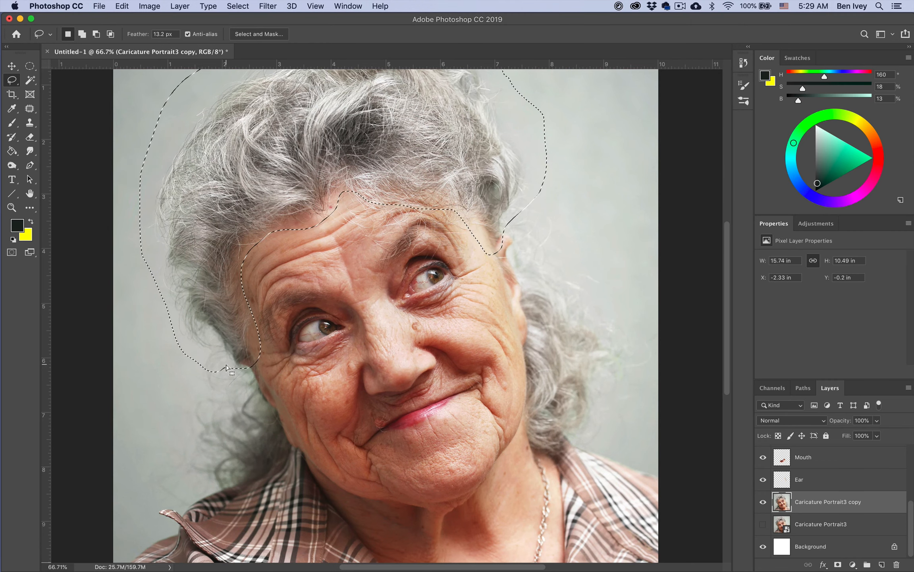
scroll(291, 331, up, 4)
key(ctrl+j)
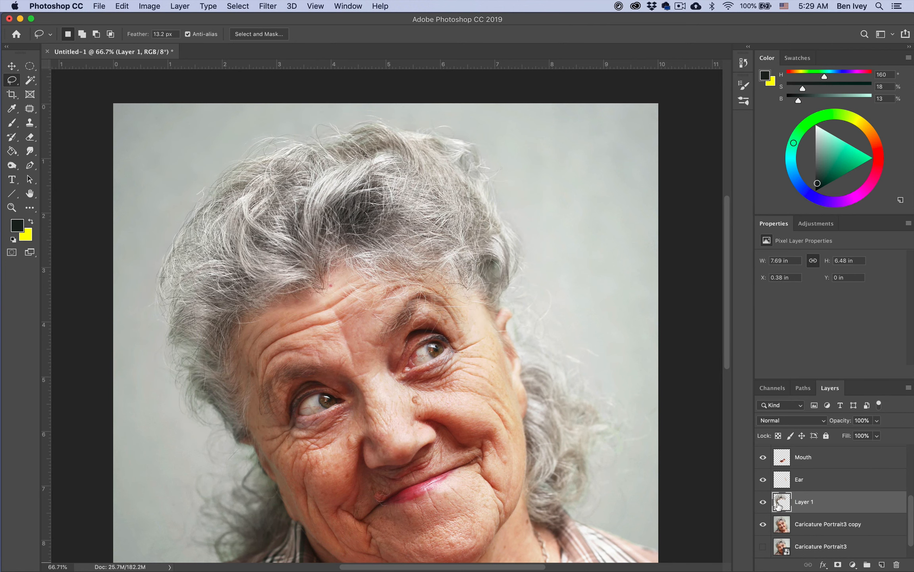
double_click(805, 502)
text(Hair)
key(Return)
Step: Lasso the hair below the photo's left cheek on the portrait copy and copy it, about 2.7 by 2.5 in, to a layer named h2
scroll(317, 365, down, 4)
click(801, 521)
mouse_move(271, 386)
mouse_down()
mouse_move(314, 406)
mouse_move(239, 483)
mouse_move(238, 363)
mouse_up()
key(ctrl+j)
double_click(805, 524)
text(h2)
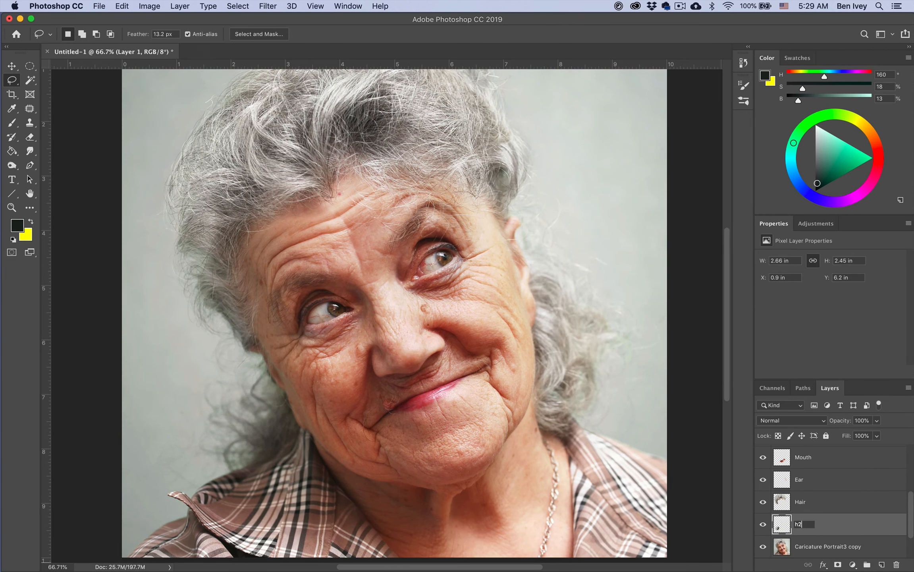
key(Return)
Step: Lasso the hair beside the photo's right cheek on the portrait copy and copy it, about 2.5 by 4 in, to a layer named h3
mouse_move(559, 245)
mouse_down()
mouse_move(526, 393)
mouse_move(562, 448)
mouse_move(613, 292)
mouse_move(562, 243)
mouse_up()
scroll(842, 513, down, 2)
click(865, 513)
key(ctrl+j)
double_click(806, 506)
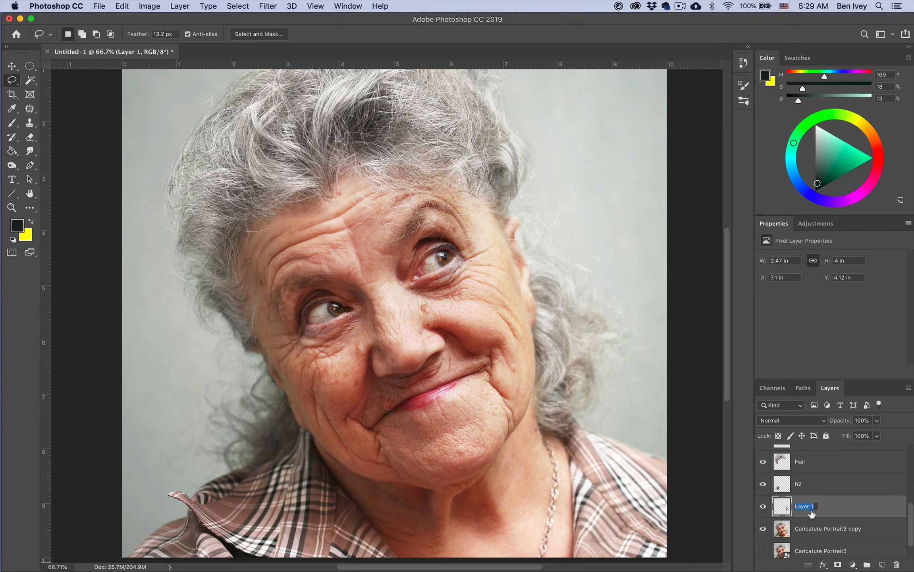
text(h3)
key(Return)
Step: Hide the Caricature Portrait3 copy layer and toggle the h3, h2 and Hair layers off and on to inspect the cut-out pieces
scroll(463, 382, up, 2)
scroll(462, 382, right, 2)
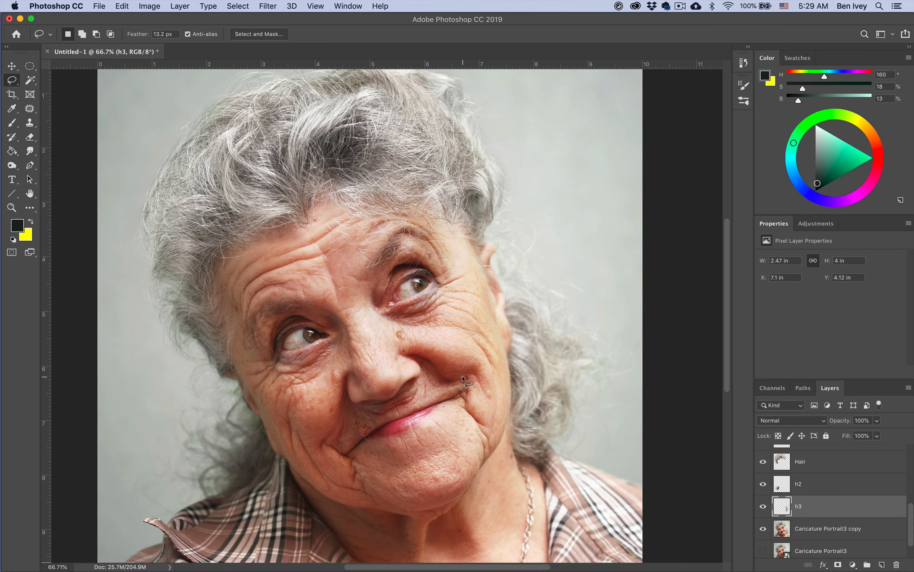
click(764, 530)
click(763, 507)
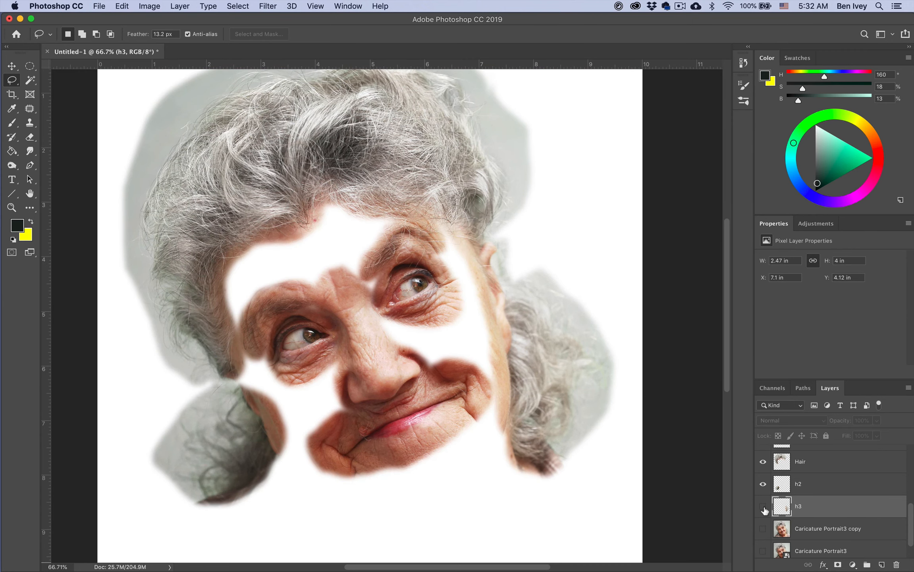
click(763, 485)
click(764, 462)
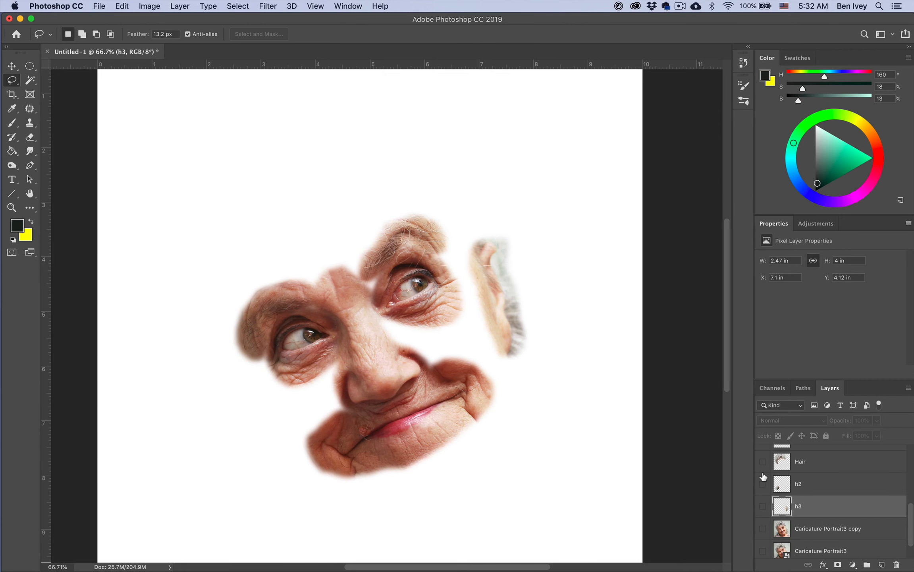
click(763, 483)
click(763, 462)
click(763, 507)
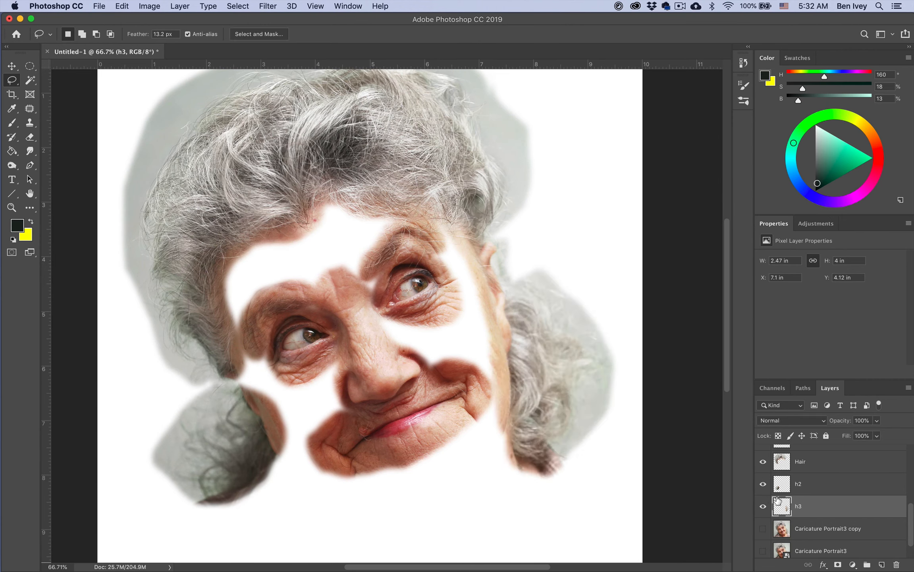
Step: Hide all the separated feature and hair layers, from h3 up to Right Eye, and show the Caricature Portrait3 copy layer again
scroll(775, 498, up, 2)
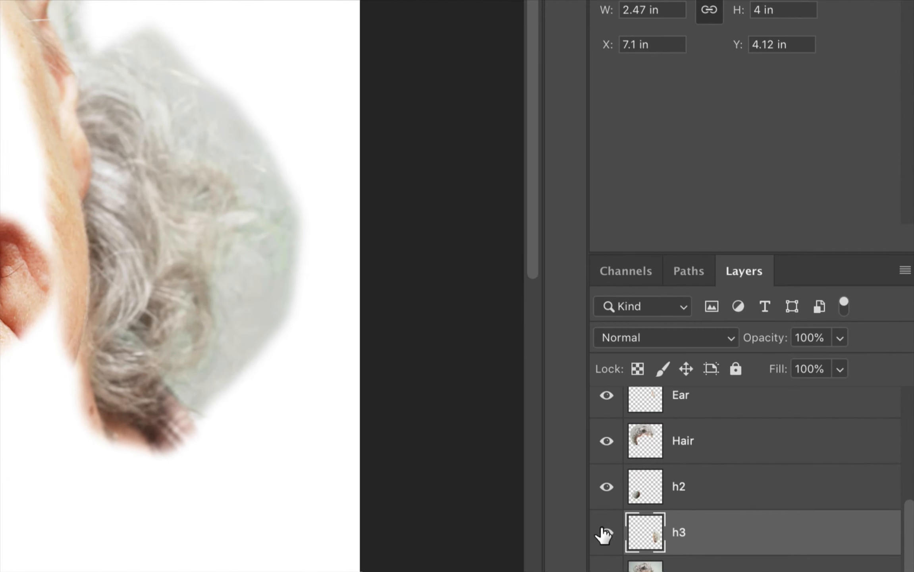
drag(604, 534, 605, 493)
scroll(604, 424, up, 1)
scroll(605, 414, up, 3)
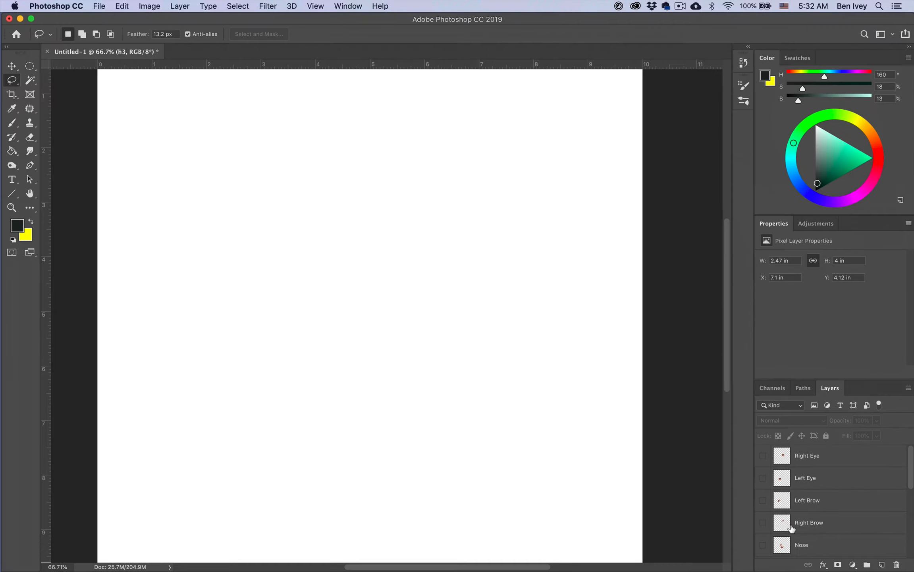
scroll(791, 528, down, 5)
click(764, 503)
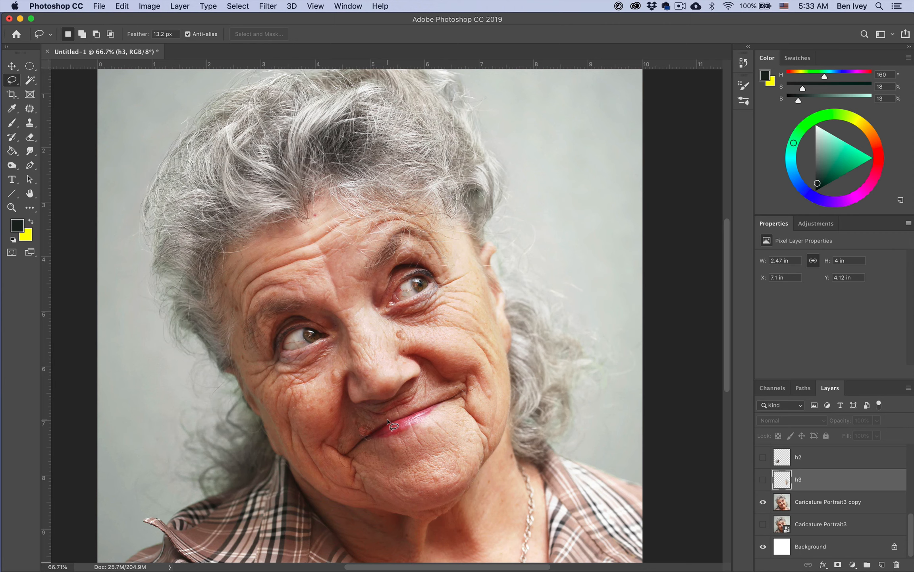
Step: Lasso the whole face on the Caricature Portrait3 copy layer, from hairline to below the chin, and add the ear at the photo's right to the selection
click(830, 501)
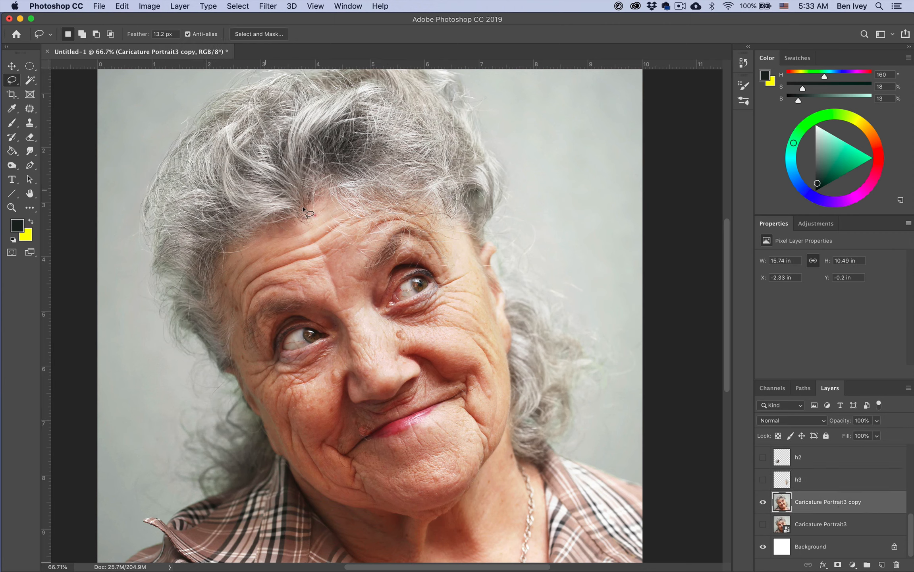
mouse_move(325, 197)
mouse_down()
mouse_move(320, 212)
mouse_move(284, 219)
mouse_up()
mouse_move(232, 241)
mouse_down()
mouse_move(210, 265)
mouse_move(226, 354)
mouse_up()
mouse_move(244, 406)
mouse_down()
mouse_move(273, 462)
mouse_move(323, 504)
mouse_move(388, 524)
mouse_move(464, 506)
mouse_up()
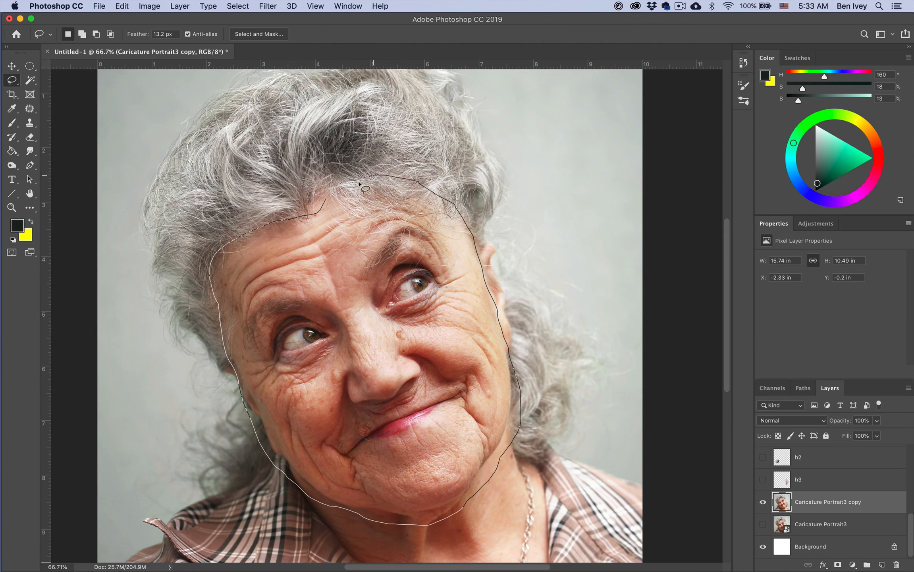
drag(331, 194, 331, 192)
key(shift)
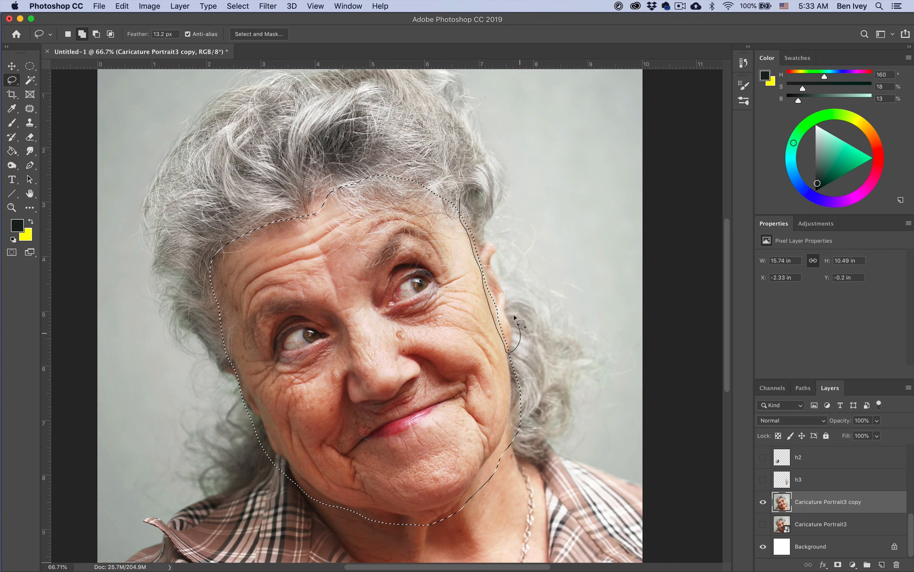
drag(472, 208, 465, 204)
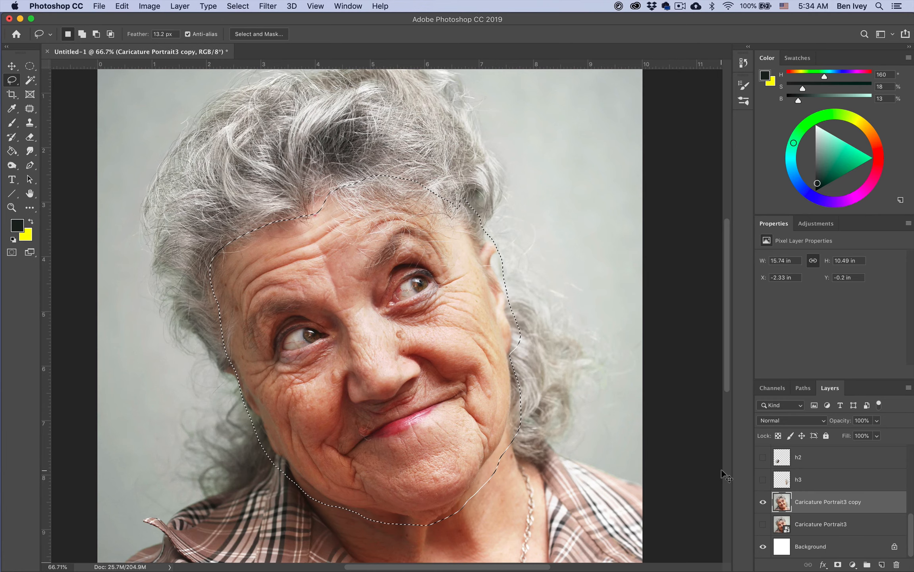
Step: Copy the selected face, about 5.9 by 6.6 in, to a layer named Base and hide the Caricature Portrait3 copy layer
key(super+j)
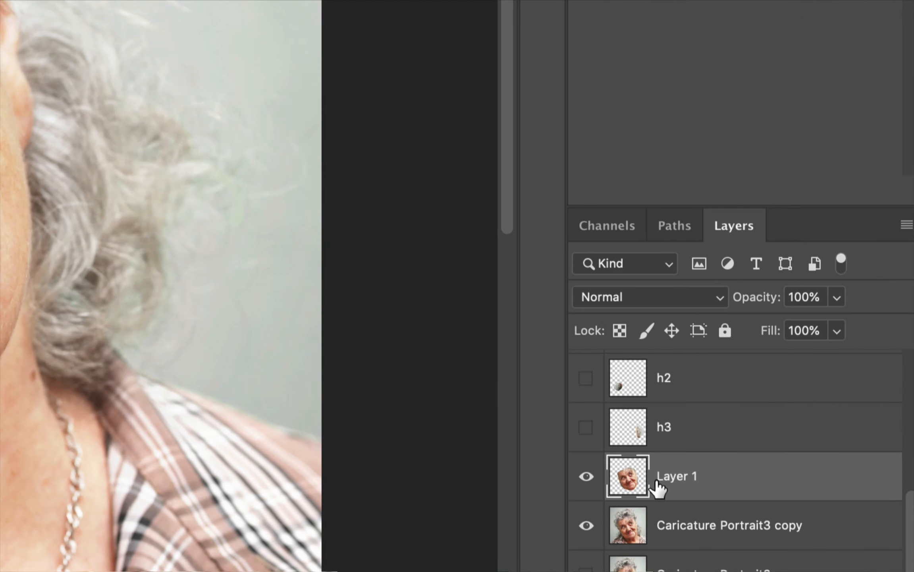
double_click(802, 501)
text(Base)
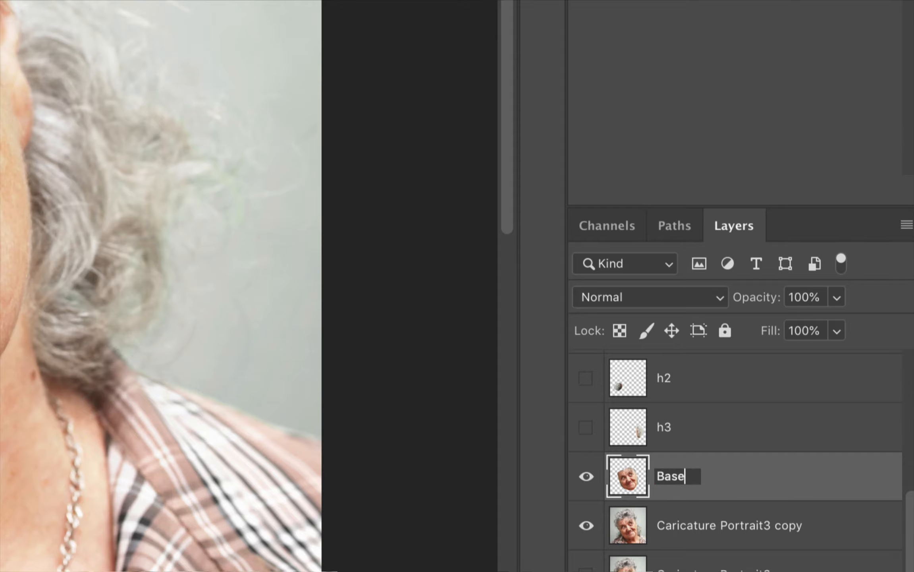
key(Return)
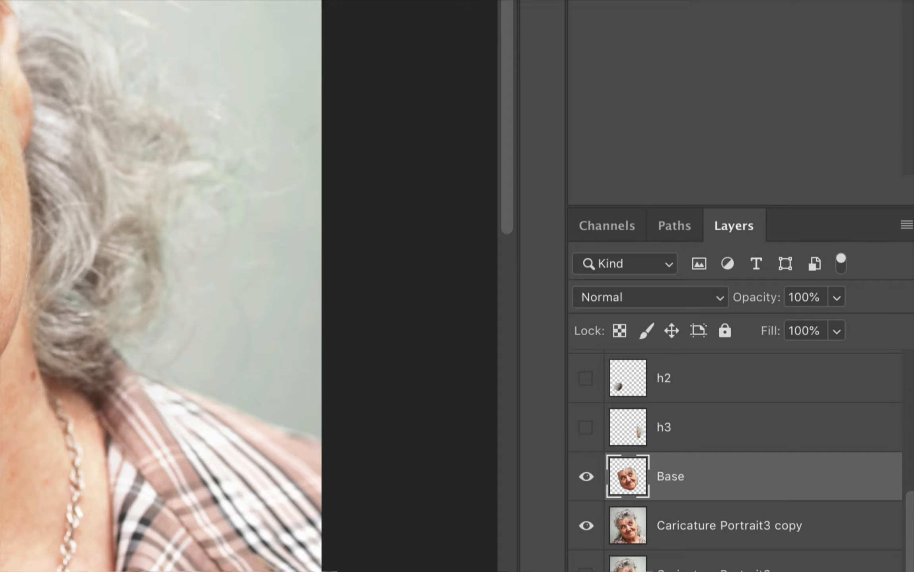
click(586, 526)
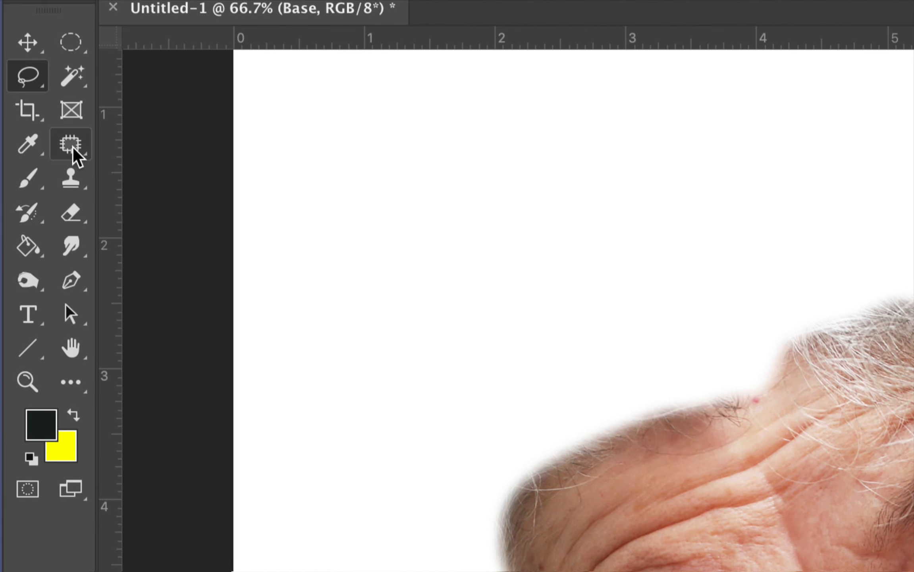
Step: Remove the eyebrow above the photo's right eye on the Base layer with the Spot Healing Brush in Content-Aware mode
click(73, 148)
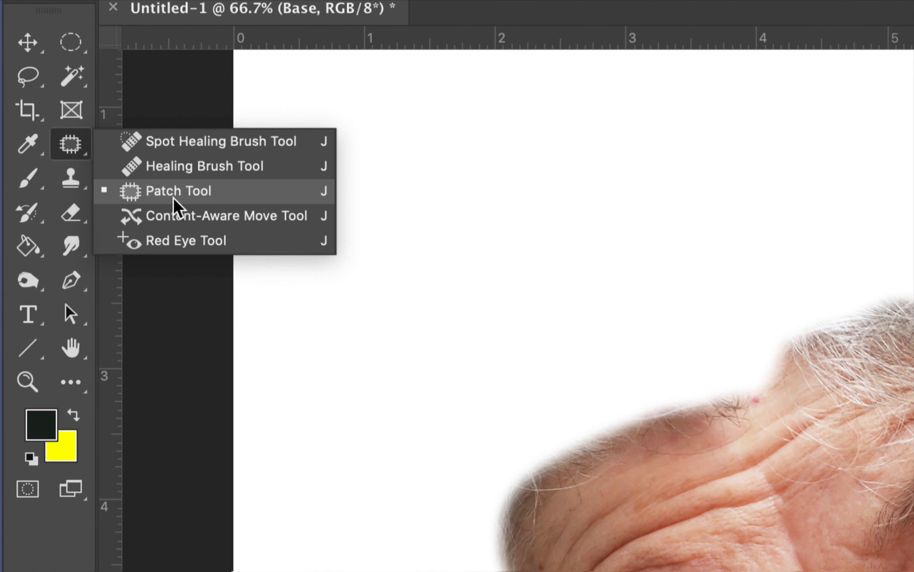
click(172, 148)
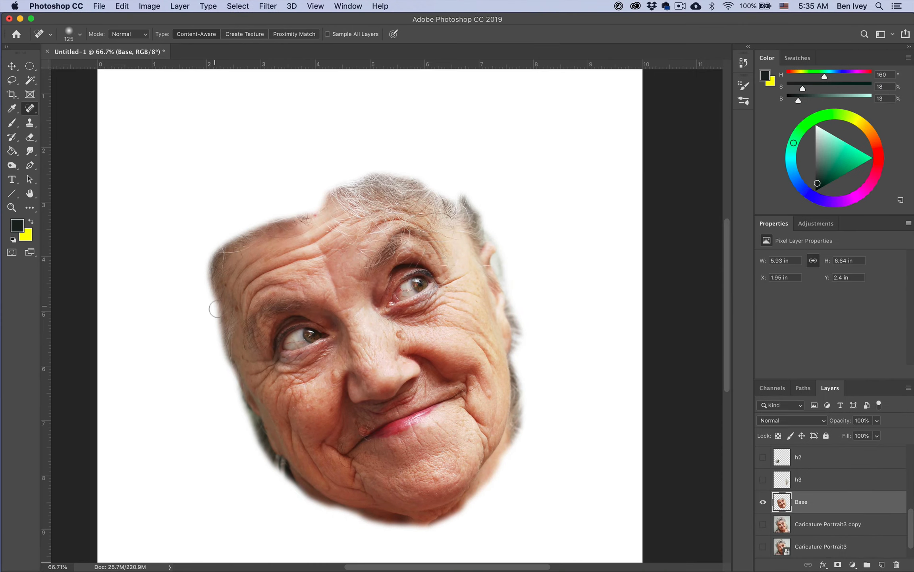
key(super+plus)
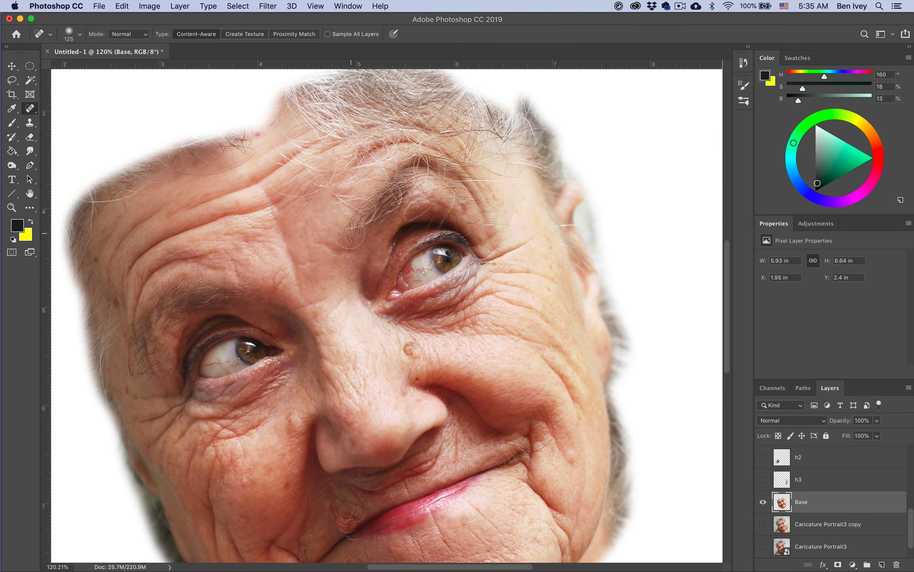
mouse_move(351, 232)
mouse_down()
mouse_move(422, 169)
mouse_move(439, 163)
mouse_move(468, 183)
mouse_up()
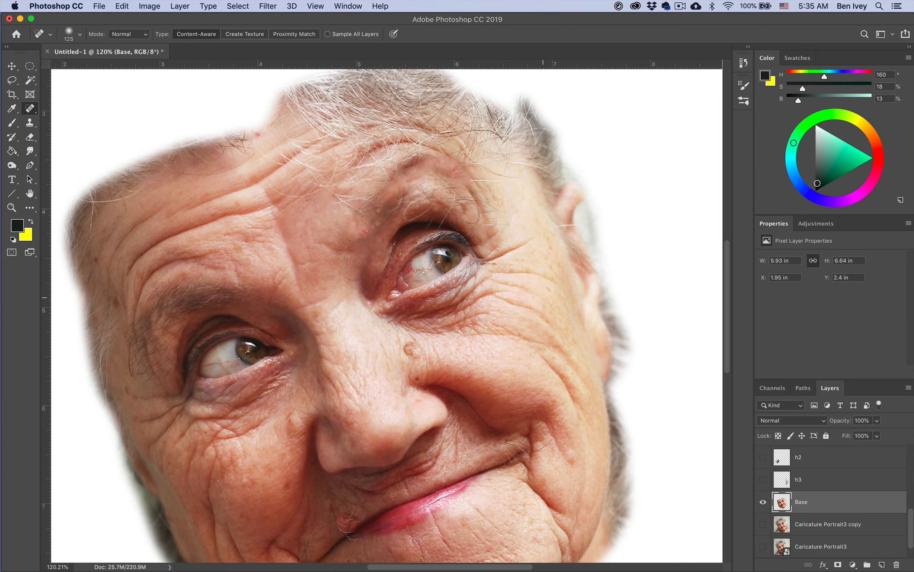
drag(418, 163, 375, 191)
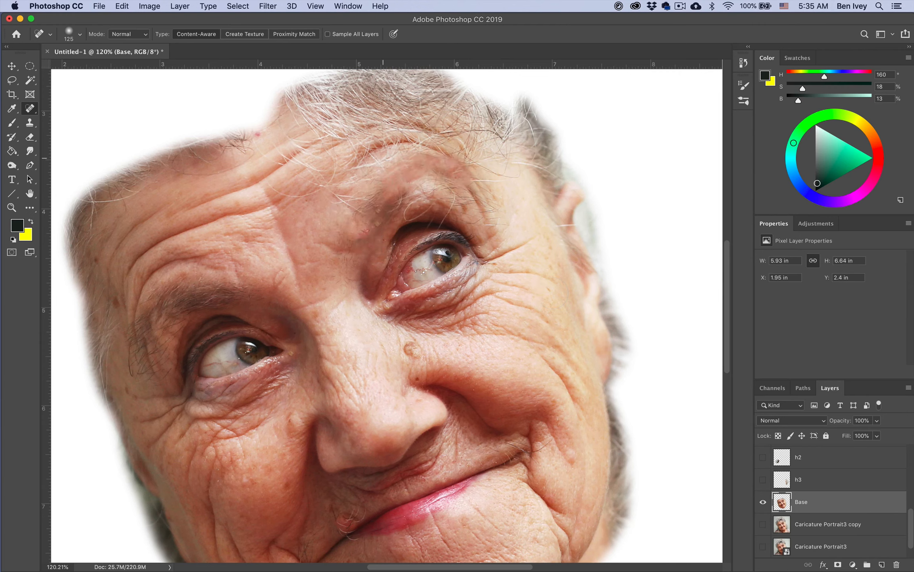
drag(384, 209, 362, 238)
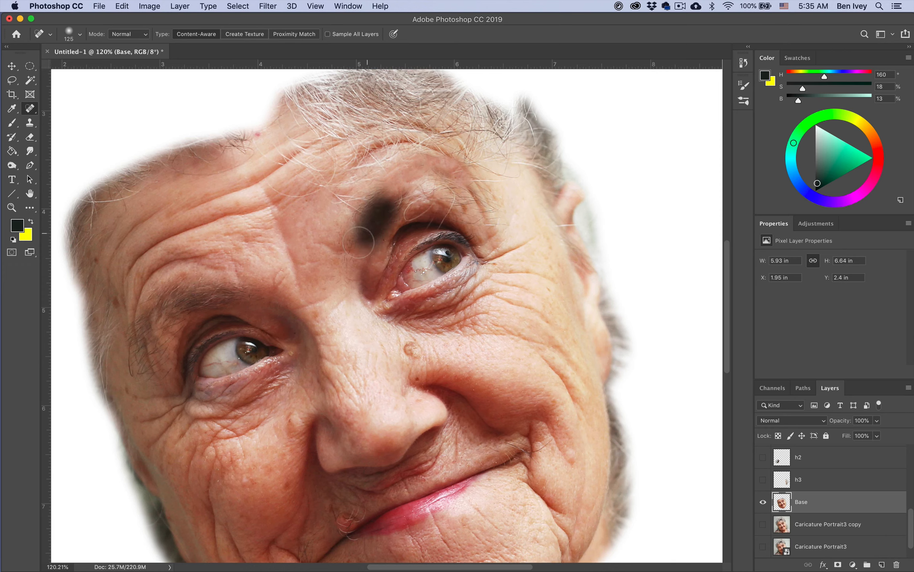
Step: Heal away the eyebrow above the photo's left eye and clean up the inner end of the other brow
mouse_move(236, 293)
mouse_down()
mouse_move(170, 297)
mouse_move(136, 358)
mouse_move(151, 354)
mouse_move(153, 320)
mouse_move(167, 310)
mouse_move(157, 325)
mouse_up()
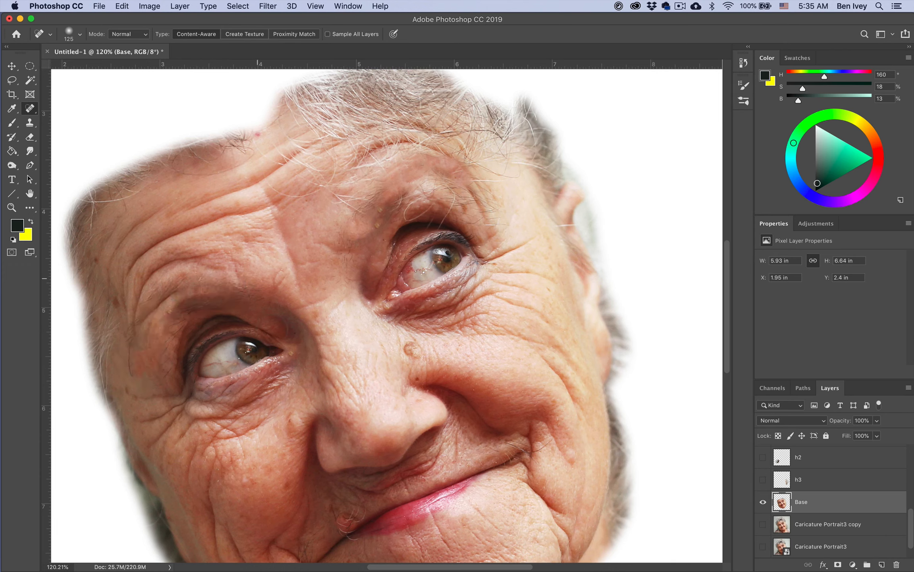
mouse_move(222, 295)
mouse_down()
mouse_move(177, 300)
mouse_move(163, 318)
mouse_up()
drag(393, 194, 379, 225)
Step: Cover the photo's left eye with forehead skin using the Patch tool, set to Normal and Source
scroll(358, 274, left, 3)
scroll(358, 274, down, 1)
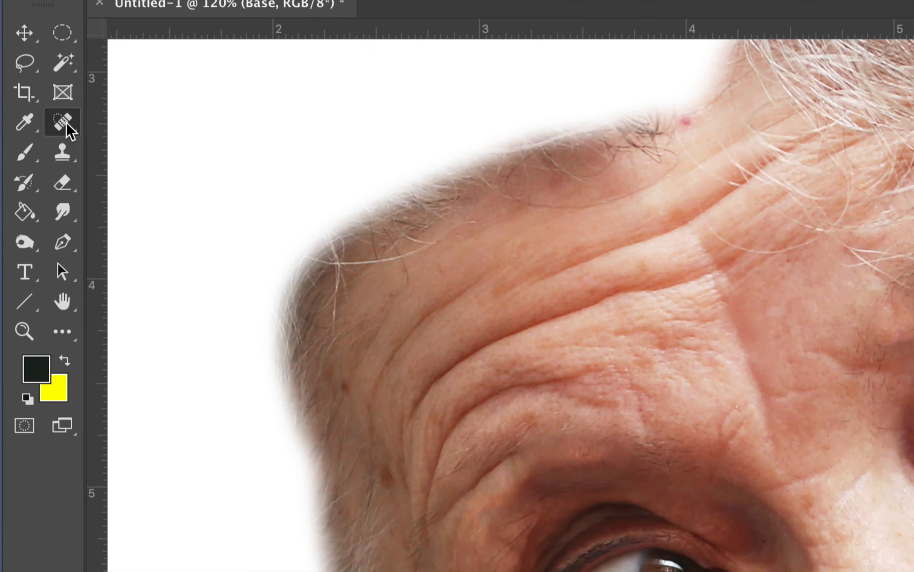
right_click(54, 121)
click(121, 165)
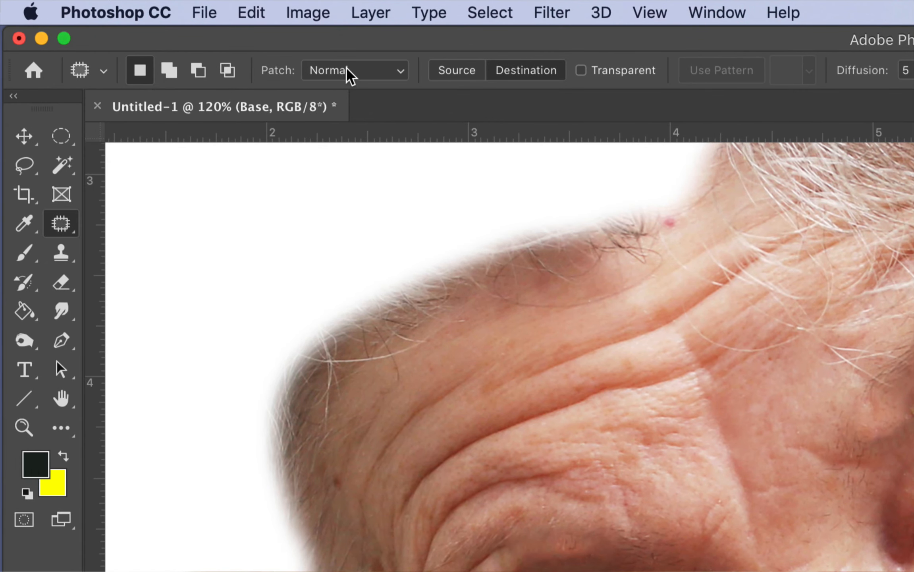
click(477, 75)
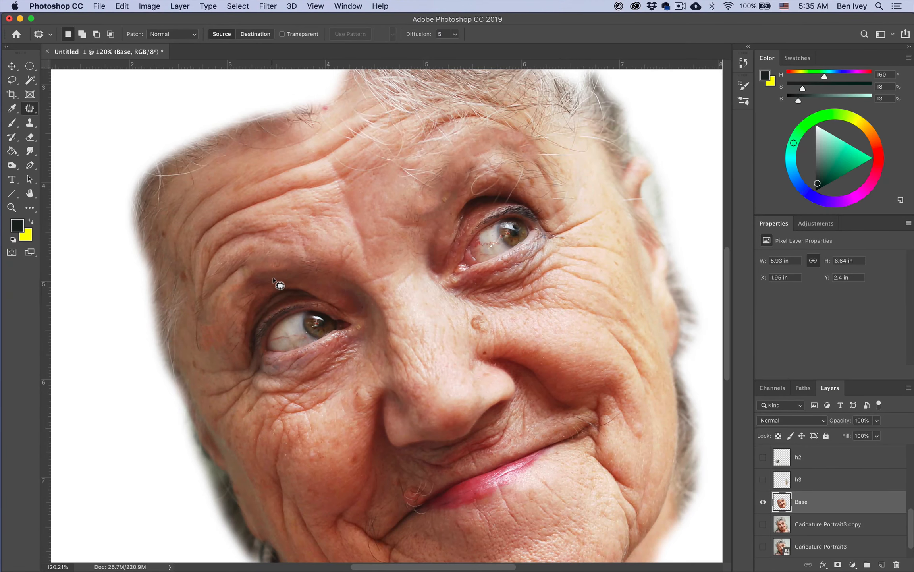
mouse_move(278, 283)
mouse_down()
mouse_move(247, 319)
mouse_move(247, 369)
mouse_move(255, 381)
mouse_move(303, 385)
mouse_up()
mouse_move(348, 364)
mouse_down()
mouse_move(369, 328)
mouse_move(353, 306)
mouse_move(312, 283)
mouse_move(280, 283)
mouse_up()
drag(305, 328, 350, 195)
key(ctrl+d)
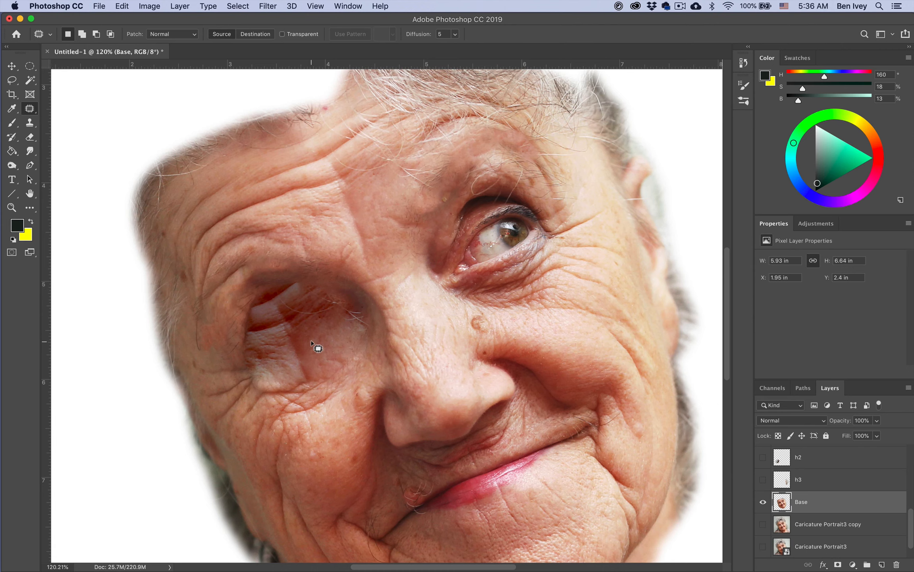
Step: Patch the leftover eyelid and lower-corner remnants of the photo's left eye with forehead skin
mouse_move(271, 276)
mouse_down()
mouse_move(238, 313)
mouse_move(239, 334)
mouse_move(254, 340)
mouse_move(275, 338)
mouse_move(317, 309)
mouse_move(325, 297)
mouse_move(302, 280)
mouse_up()
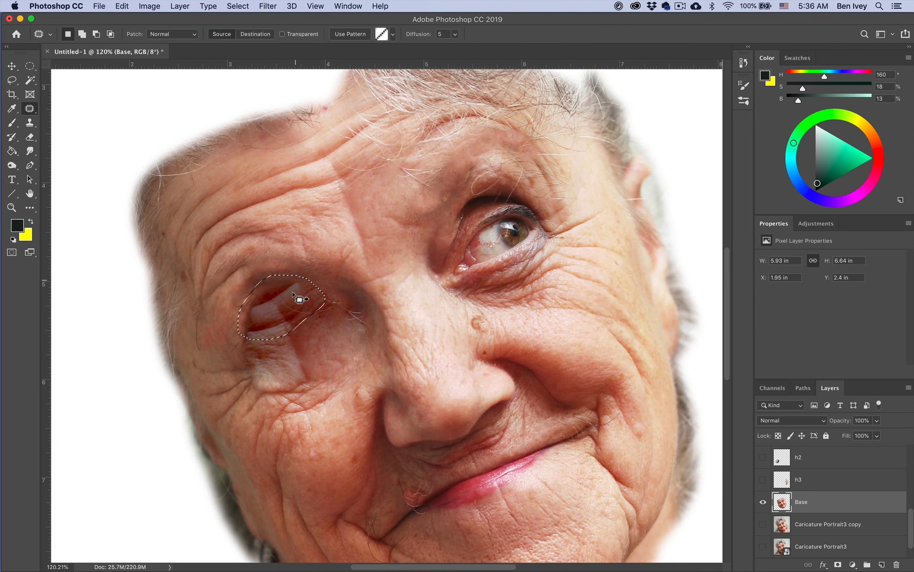
drag(274, 310, 377, 225)
click(401, 281)
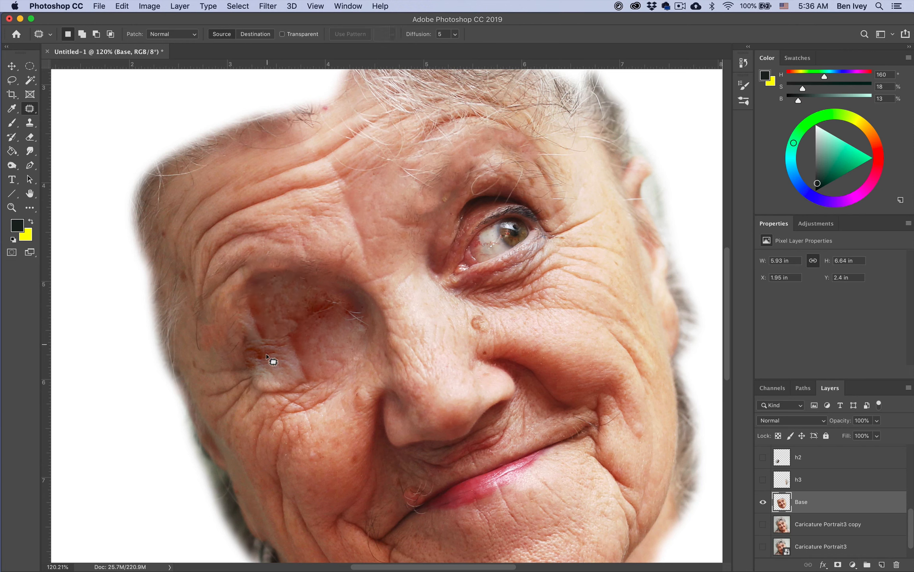
mouse_move(249, 322)
mouse_down()
mouse_move(238, 371)
mouse_move(249, 379)
mouse_move(266, 373)
mouse_move(282, 336)
mouse_move(246, 314)
mouse_move(335, 209)
mouse_up()
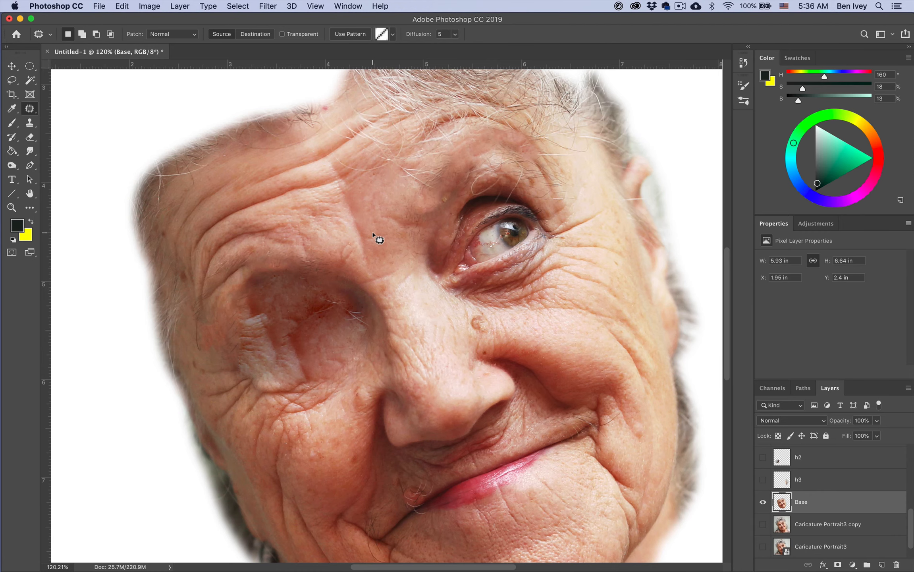
click(378, 239)
Step: Patch the photo's right eye and the inner brow area above it with skin from the middle of the forehead
scroll(457, 238, right, 1)
drag(471, 193, 442, 226)
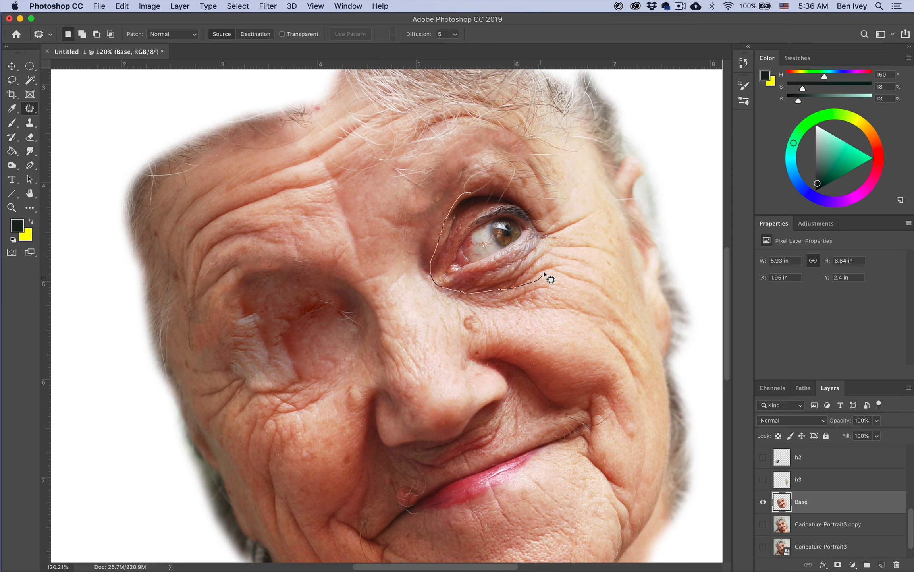
drag(496, 181, 359, 198)
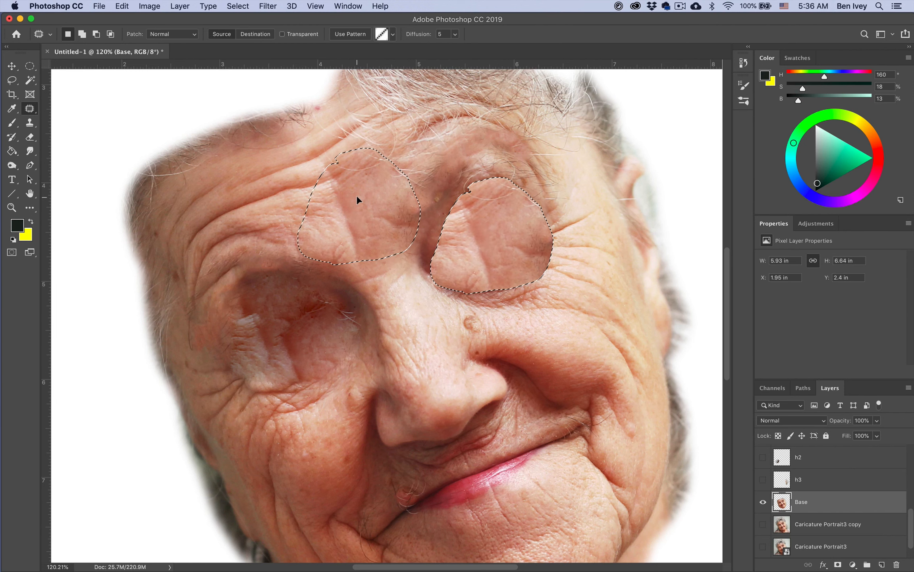
key(super+d)
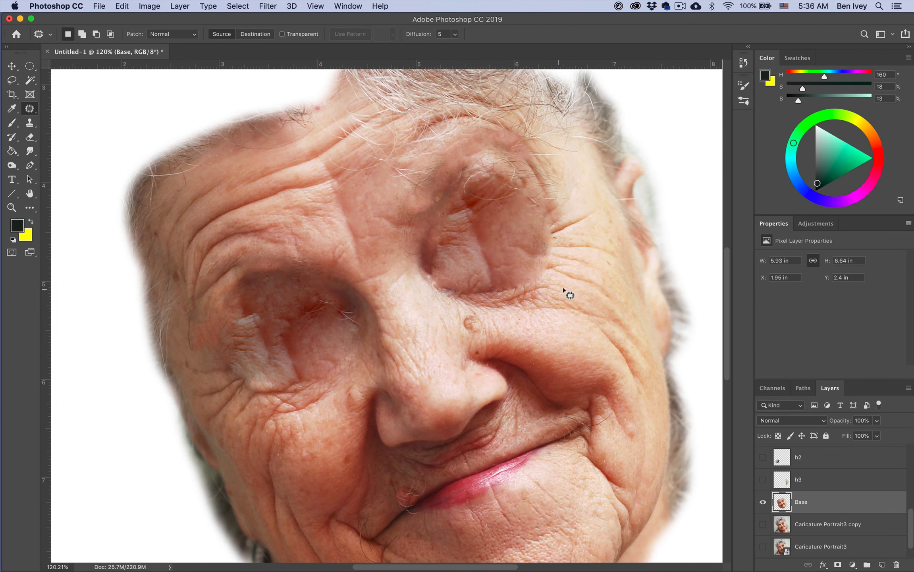
mouse_move(463, 168)
mouse_down()
mouse_move(425, 225)
mouse_move(429, 237)
mouse_move(501, 162)
mouse_move(390, 192)
mouse_move(341, 181)
mouse_up()
key(super+d)
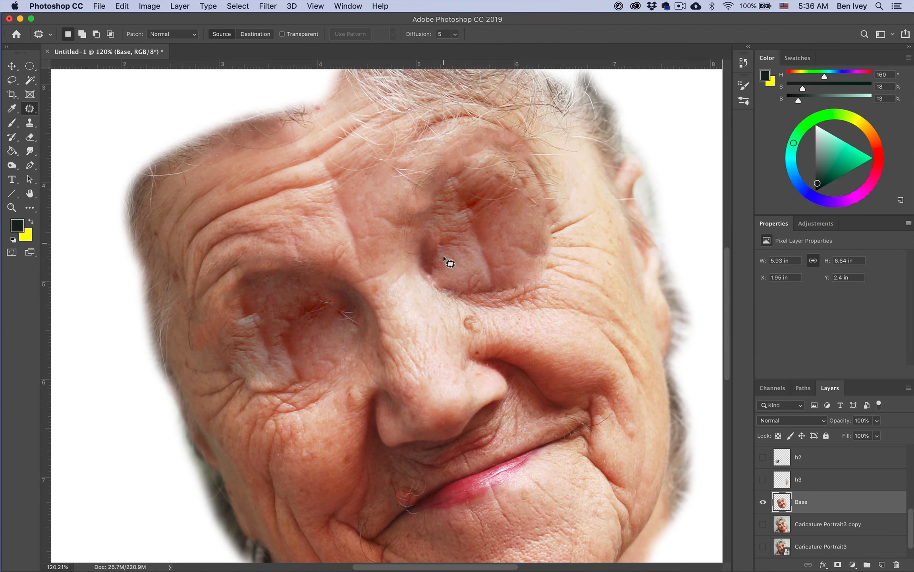
Step: Outline the nose tip and nostrils with the Patch tool, replace them with forehead skin, and deselect
scroll(512, 368, down, 5)
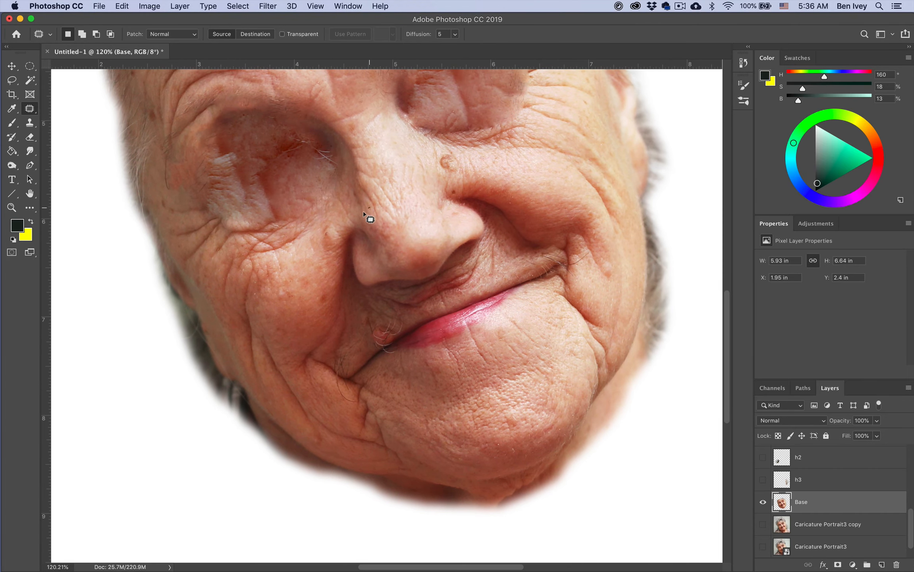
mouse_move(363, 213)
mouse_down()
mouse_move(341, 242)
mouse_move(359, 295)
mouse_move(426, 289)
mouse_move(457, 269)
mouse_up()
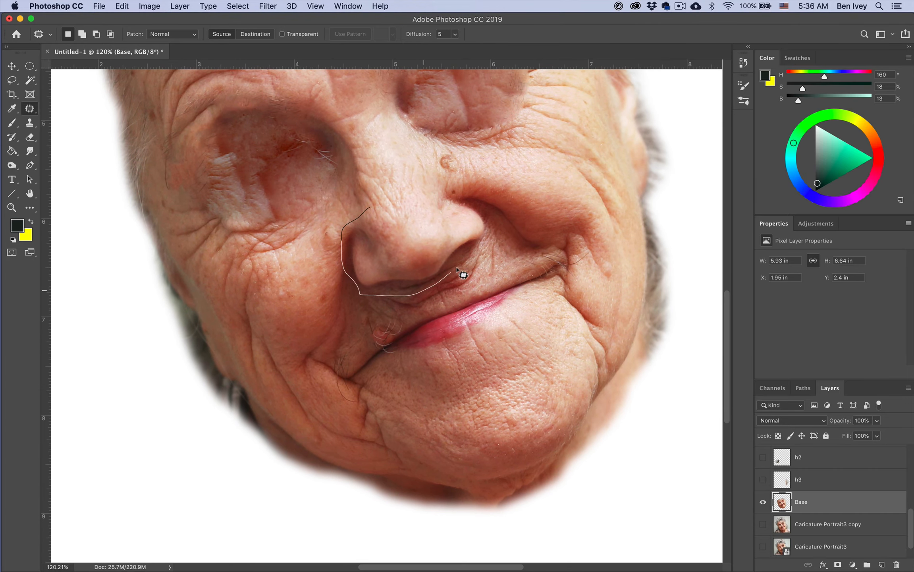
mouse_move(493, 242)
mouse_down()
mouse_move(496, 214)
mouse_move(475, 192)
mouse_up()
drag(415, 194, 414, 195)
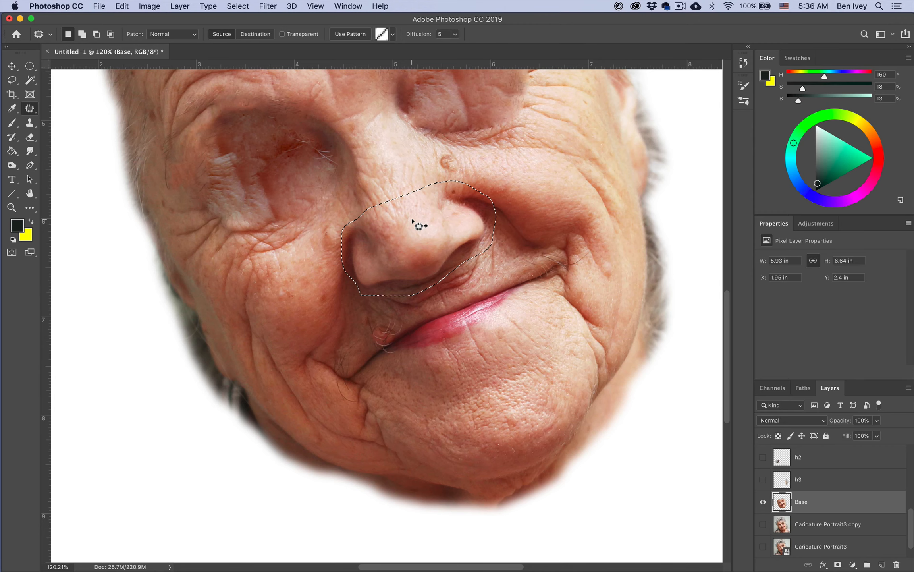
scroll(415, 227, down, 1)
scroll(411, 225, up, 2)
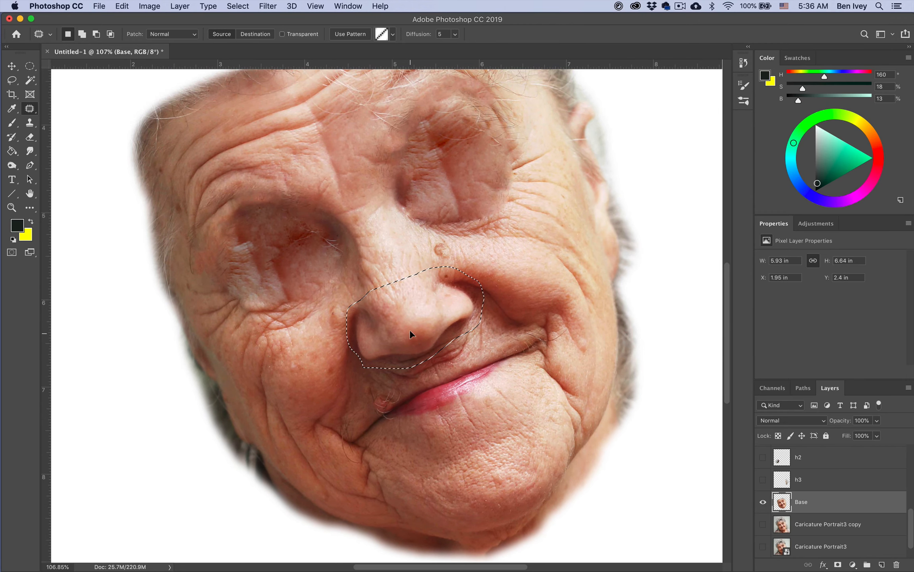
drag(410, 332, 344, 169)
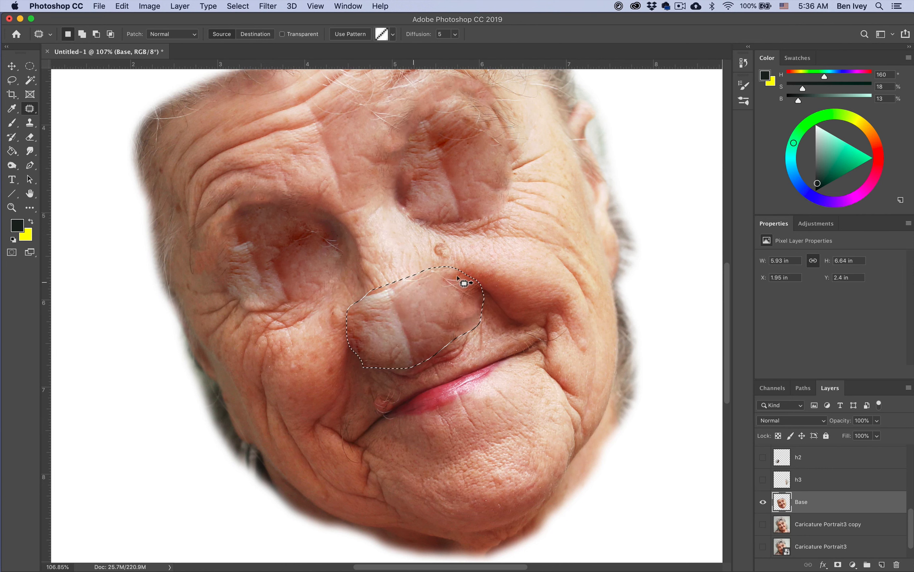
key(super+d)
Step: Patch the remaining visible seam in the middle of the covered nose area with forehead skin and deselect
mouse_move(401, 305)
mouse_down()
mouse_move(402, 363)
mouse_move(418, 348)
mouse_move(416, 322)
mouse_move(402, 305)
mouse_up()
mouse_move(406, 326)
mouse_down()
mouse_move(386, 232)
mouse_move(360, 284)
mouse_move(331, 144)
mouse_move(312, 119)
mouse_up()
key(super+d)
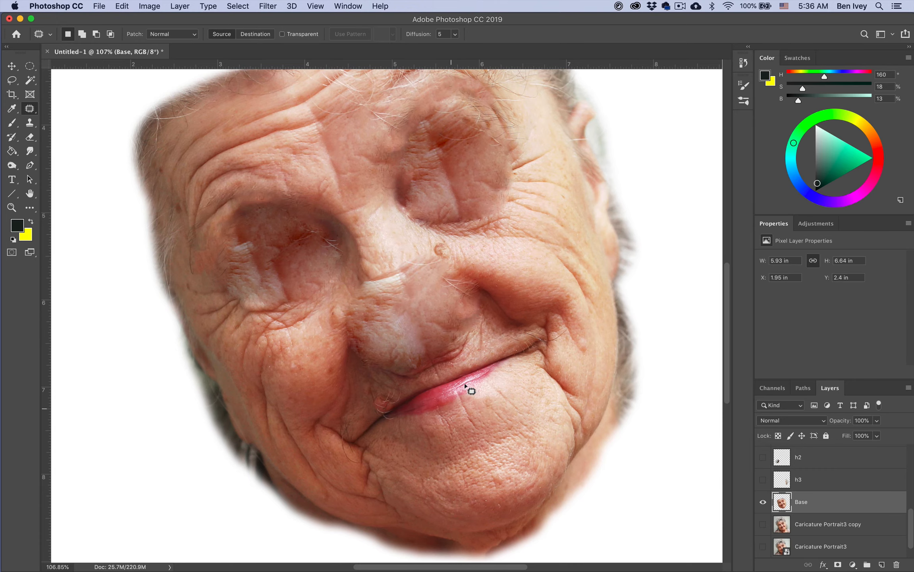
Step: Outline the whole mouth on the Base layer with the Patch tool, replace it with chin skin, and deselect
scroll(474, 358, down, 4)
scroll(473, 358, up, 6)
scroll(473, 358, down, 3)
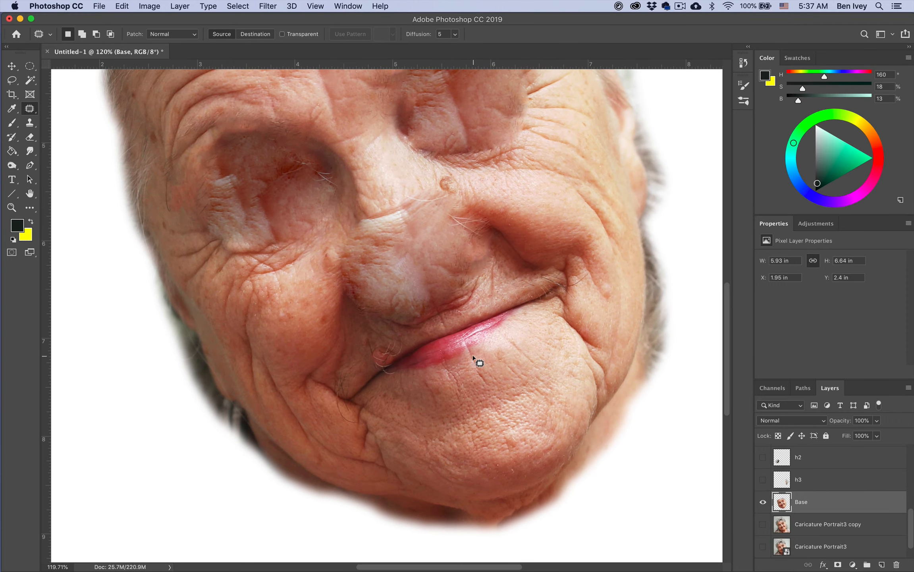
scroll(473, 358, down, 3)
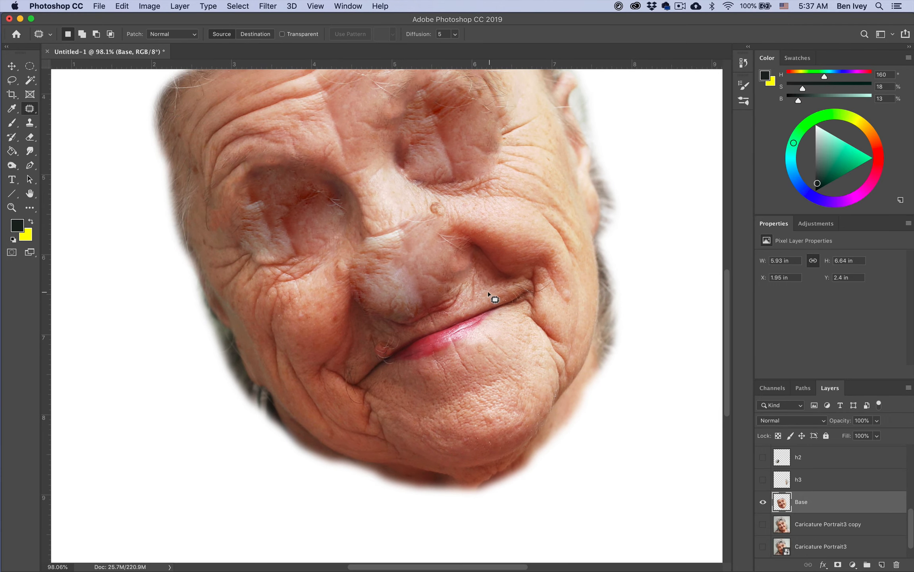
drag(488, 292, 363, 351)
mouse_move(341, 384)
mouse_down()
mouse_move(400, 378)
mouse_move(477, 345)
mouse_up()
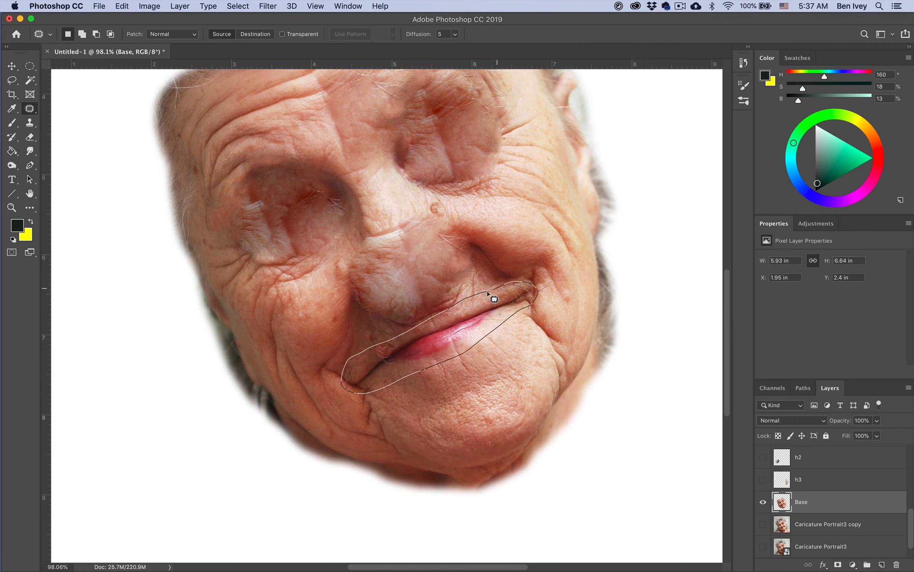
drag(489, 294, 490, 293)
drag(452, 336, 468, 387)
key(super+d)
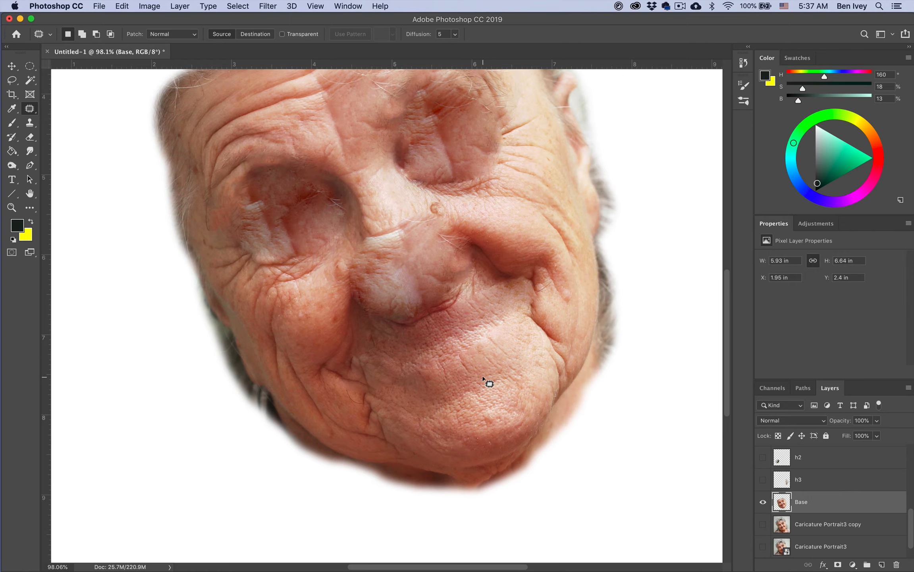
Step: Patch the small uneven area beneath the photo's left eye socket and deselect
scroll(483, 375, down, 5)
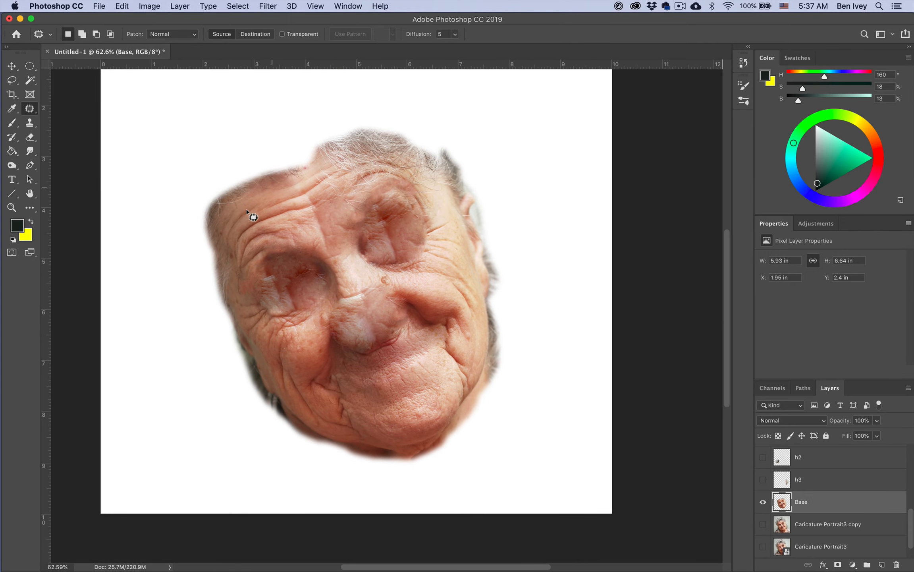
scroll(371, 274, up, 3)
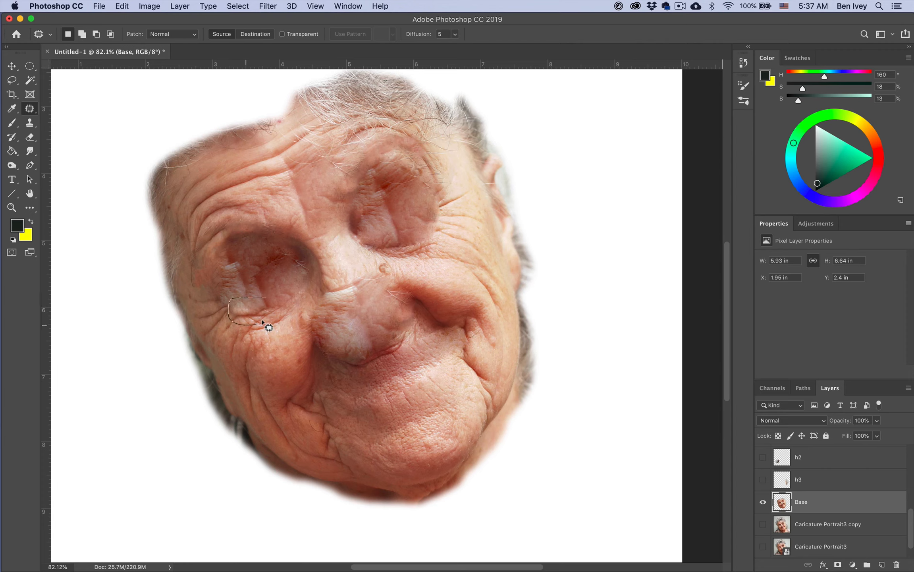
mouse_move(269, 327)
mouse_down()
mouse_move(265, 296)
mouse_move(289, 303)
mouse_move(292, 281)
mouse_up()
key(ctrl+d)
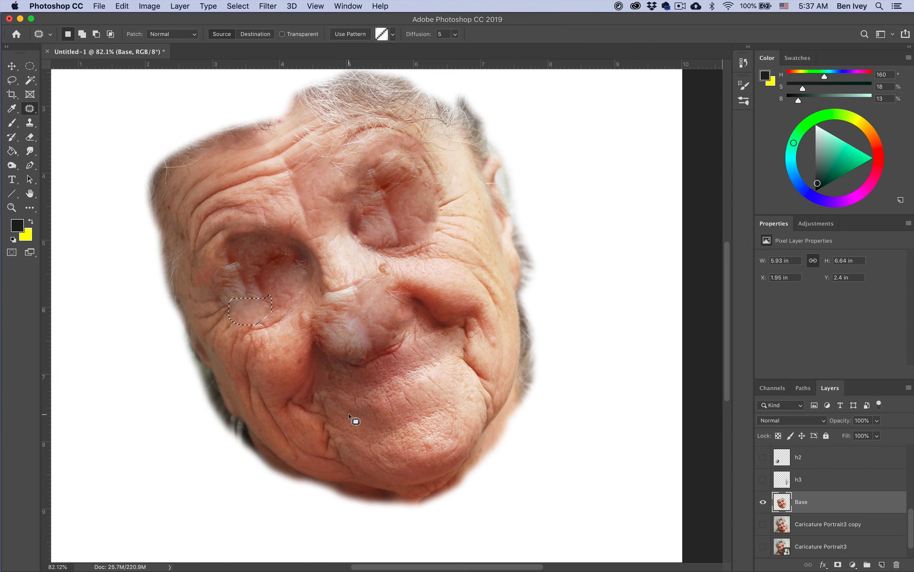
scroll(335, 380, up, 1)
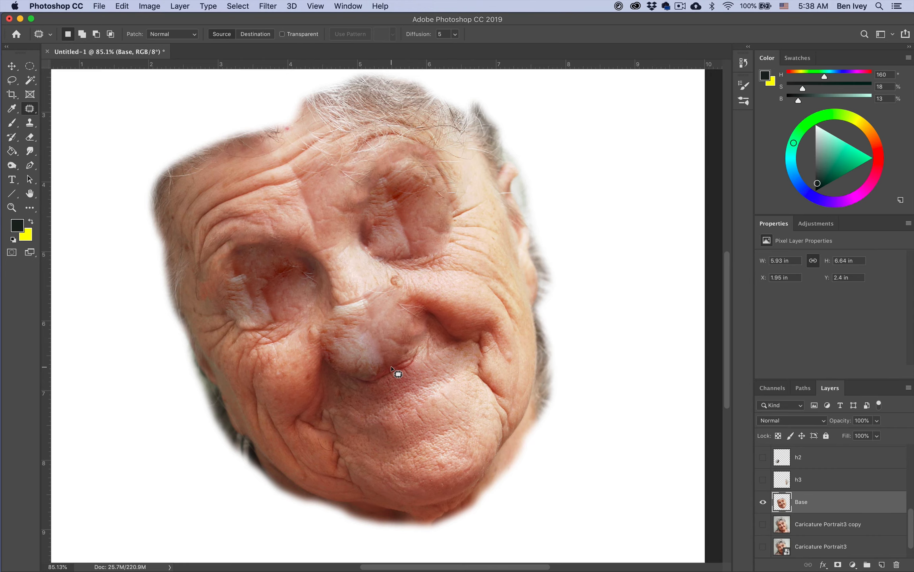
Step: Open the Liquify filter on the Base layer and set the warp brush size to 849
scroll(392, 368, down, 4)
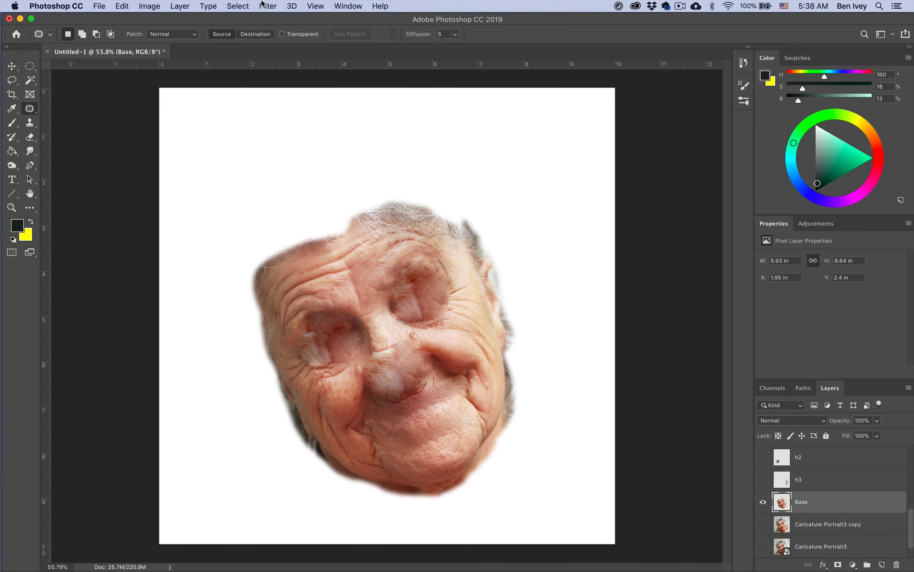
click(268, 5)
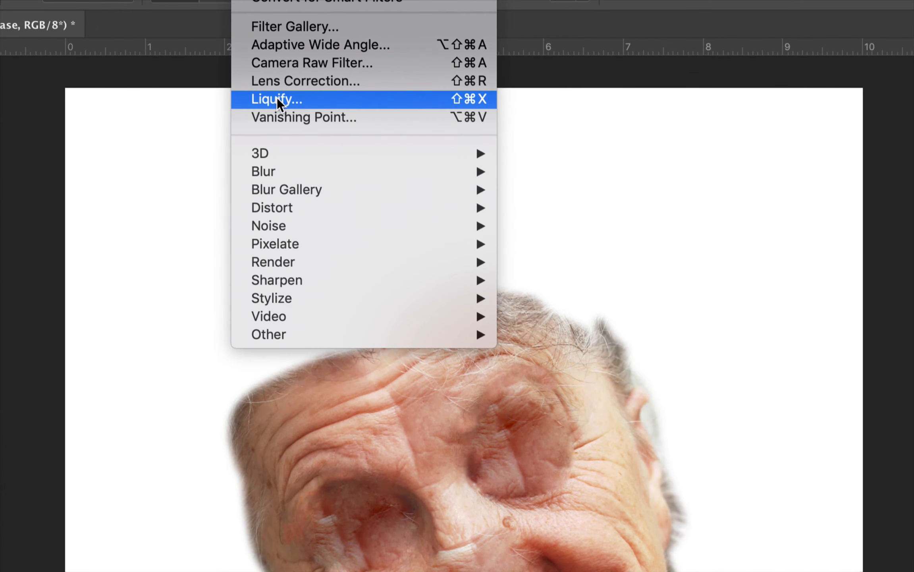
click(278, 97)
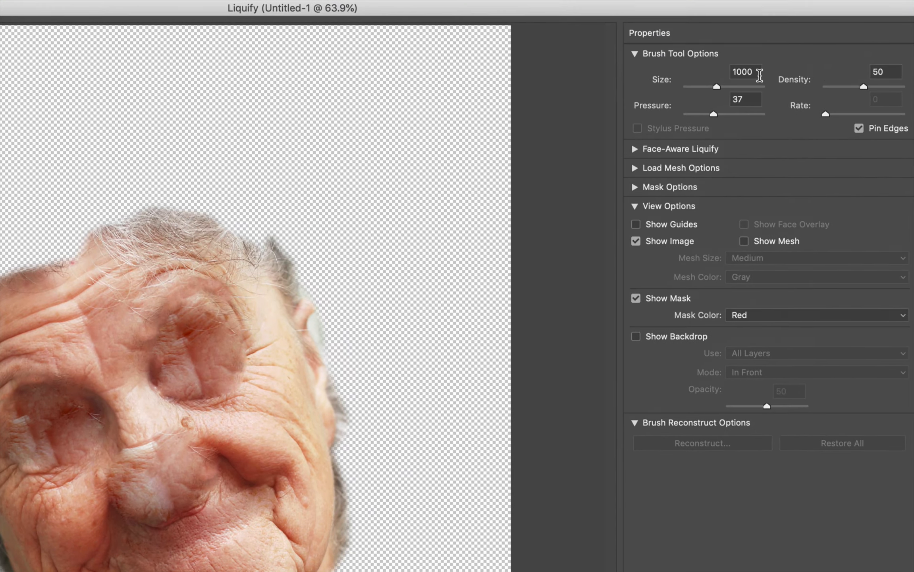
drag(717, 87, 710, 90)
drag(709, 86, 714, 86)
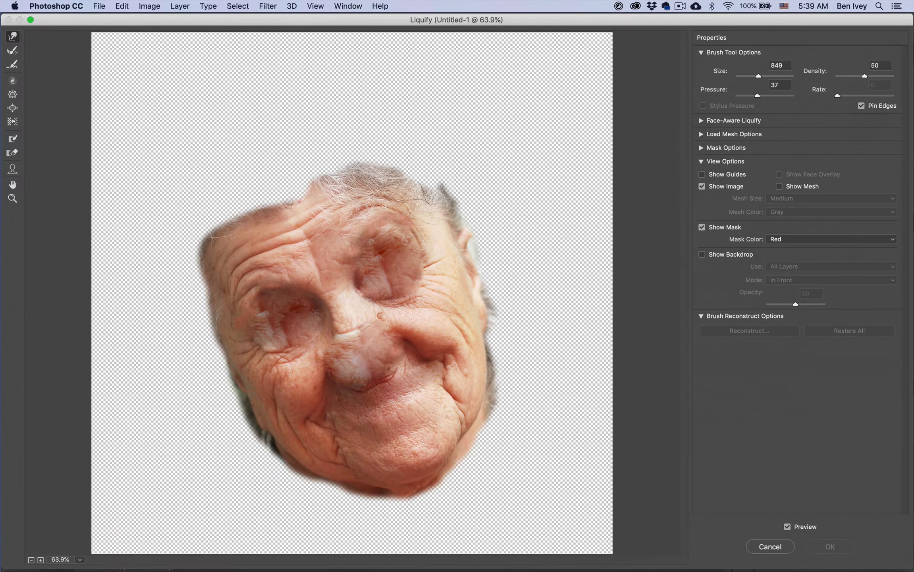
Step: Warp the face outline by filling out the forehead edge, lowering the chin, raising the crown and widening the photo's right side
mouse_move(260, 209)
mouse_down()
mouse_move(245, 237)
mouse_move(215, 233)
mouse_move(213, 219)
mouse_move(256, 223)
mouse_move(246, 199)
mouse_move(275, 215)
mouse_move(275, 204)
mouse_move(307, 197)
mouse_up()
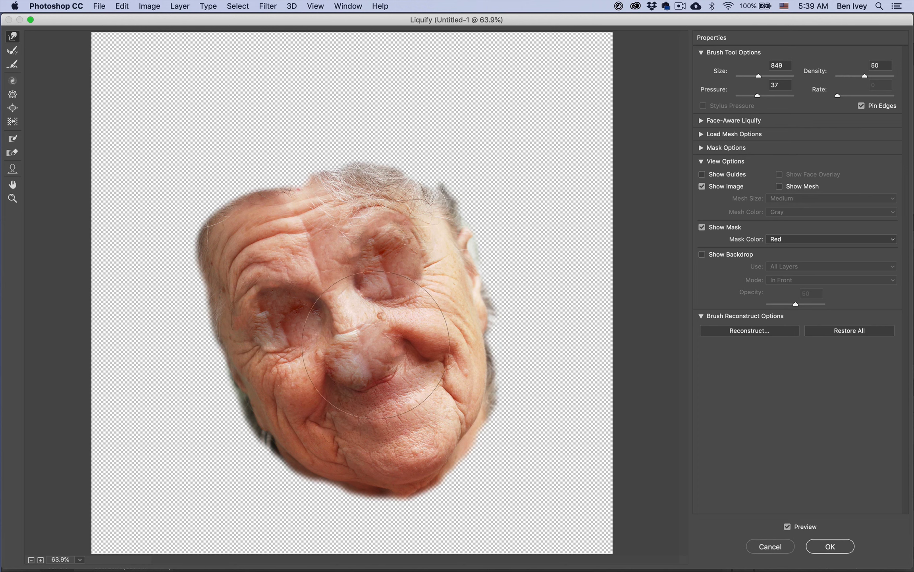
drag(392, 449, 401, 477)
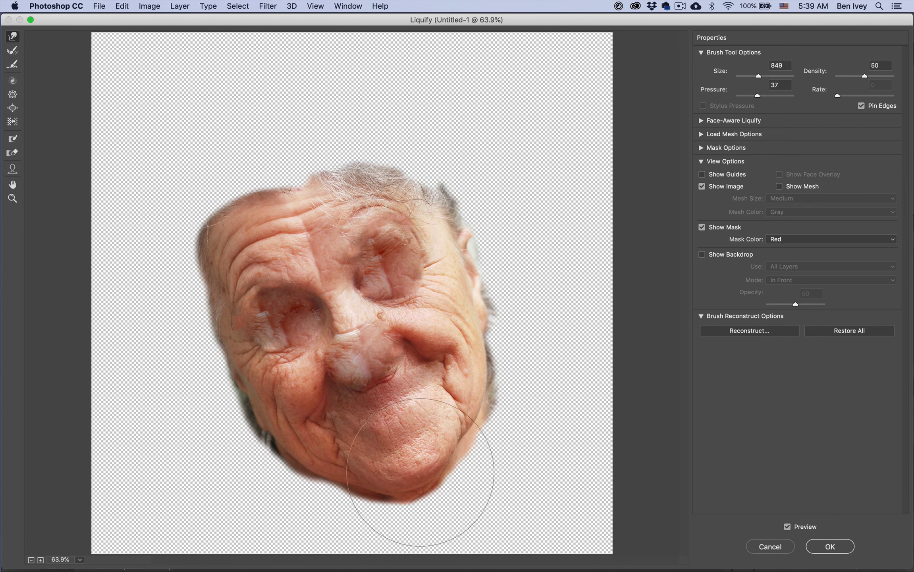
drag(307, 183, 309, 147)
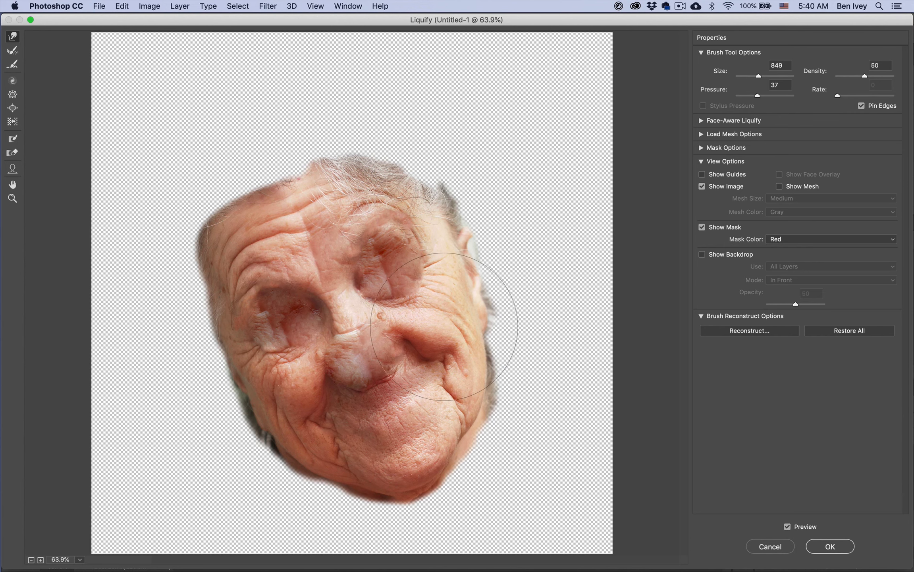
mouse_move(446, 329)
mouse_down()
mouse_move(478, 322)
mouse_move(472, 364)
mouse_move(516, 374)
mouse_move(499, 346)
mouse_move(510, 338)
mouse_move(485, 261)
mouse_move(496, 240)
mouse_move(446, 242)
mouse_up()
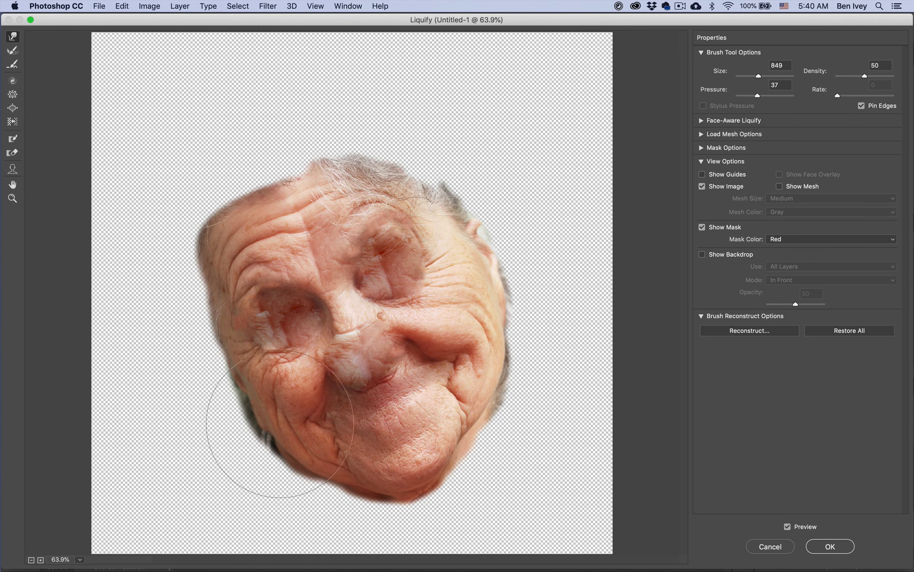
Step: Warp the photo's left cheek and jaw outward, then reshape the left temple and the lower jaw edges
mouse_move(269, 429)
mouse_down()
mouse_move(275, 496)
mouse_move(293, 487)
mouse_move(306, 500)
mouse_move(318, 484)
mouse_move(371, 479)
mouse_move(412, 494)
mouse_move(406, 482)
mouse_move(449, 463)
mouse_up()
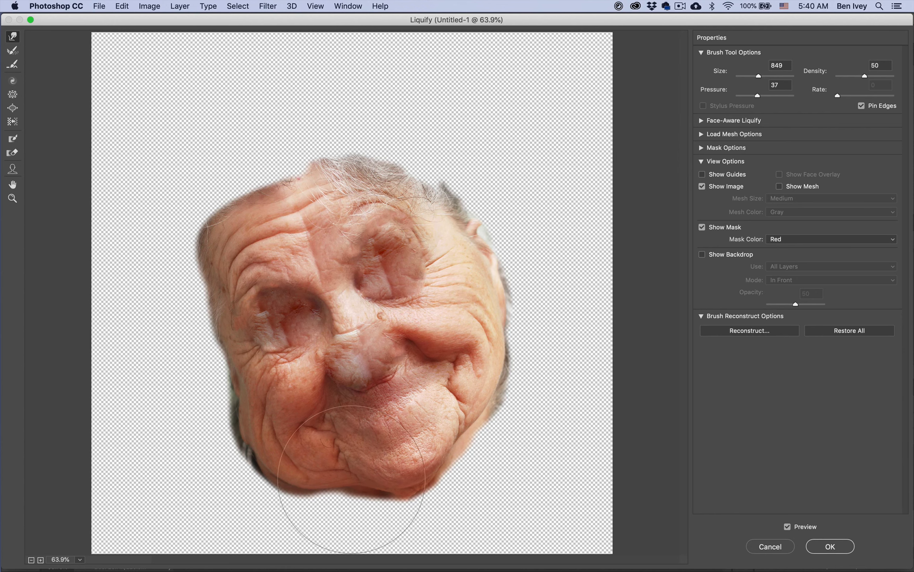
drag(351, 481, 367, 475)
mouse_move(232, 328)
mouse_down()
mouse_move(174, 343)
mouse_move(197, 338)
mouse_move(213, 401)
mouse_move(230, 289)
mouse_move(204, 243)
mouse_move(368, 182)
mouse_move(366, 164)
mouse_move(361, 184)
mouse_move(301, 176)
mouse_move(325, 177)
mouse_move(226, 210)
mouse_move(227, 224)
mouse_move(269, 253)
mouse_move(296, 297)
mouse_up()
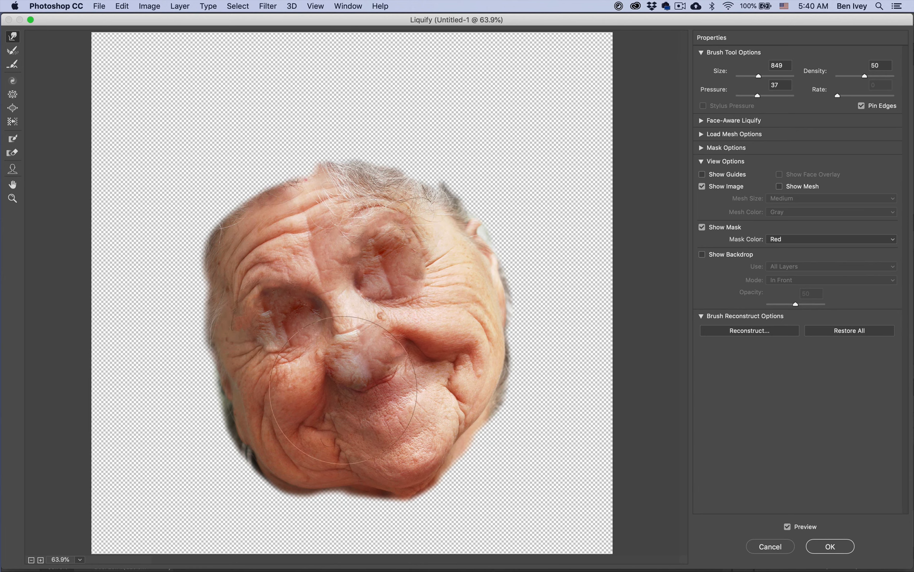
drag(336, 485, 339, 478)
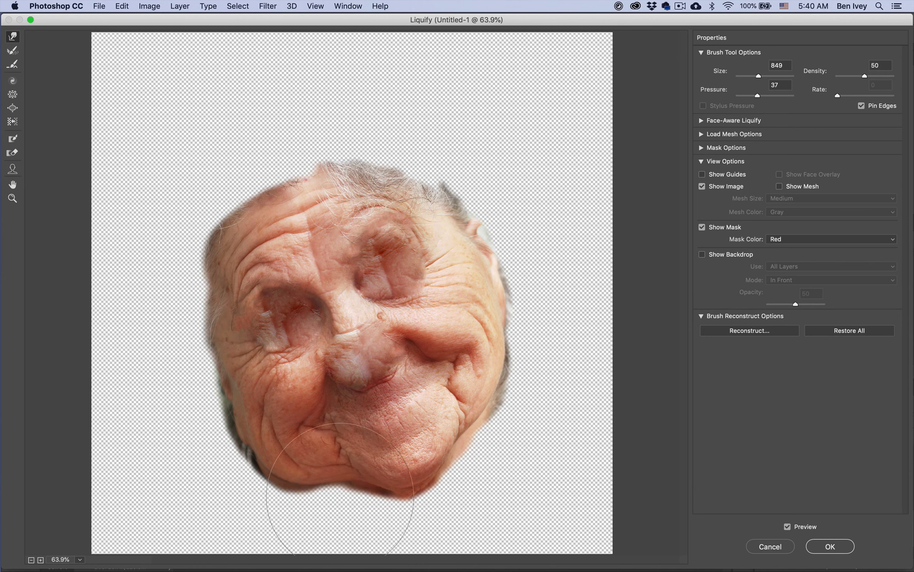
drag(481, 444, 472, 440)
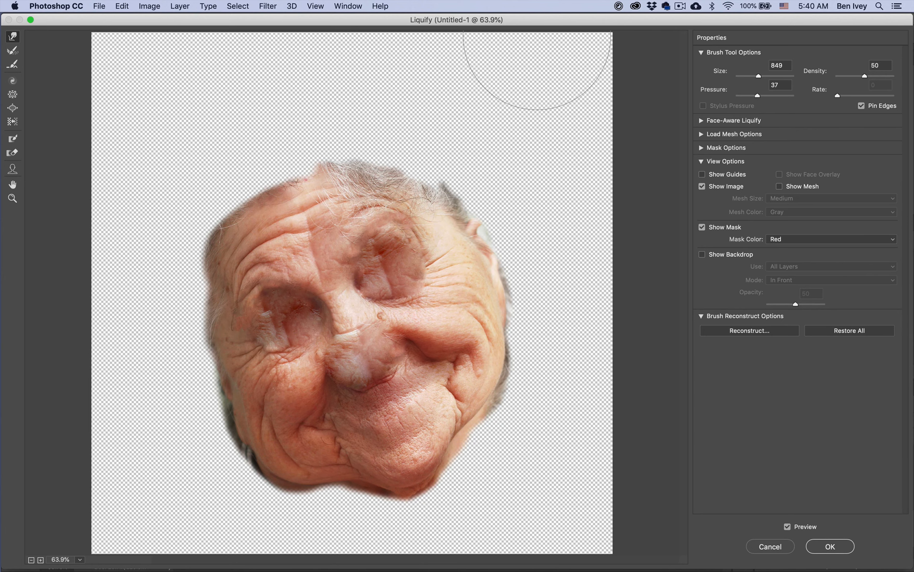
Step: Enlarge both cheeks into round bulges with the Bloat tool at brush size 800
click(8, 108)
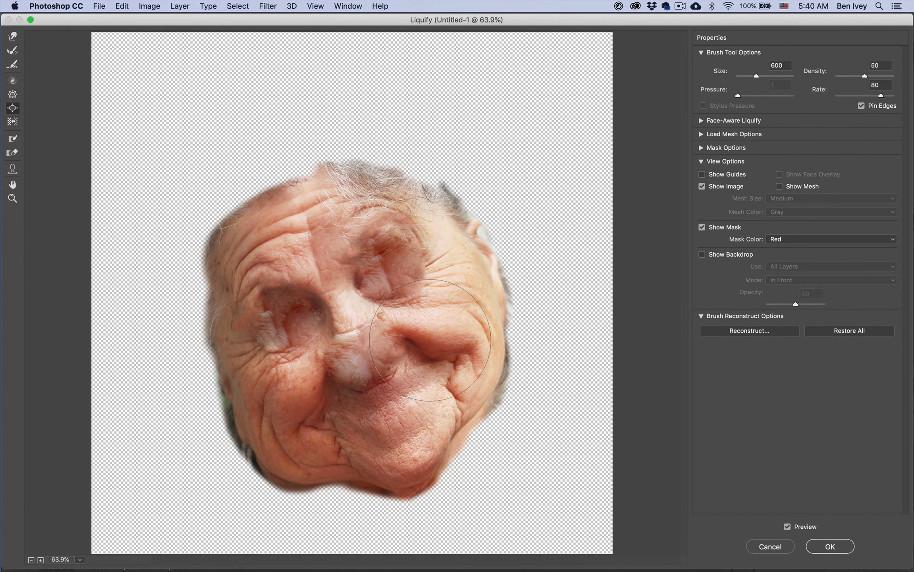
key(bracketright)
key(bracketright)
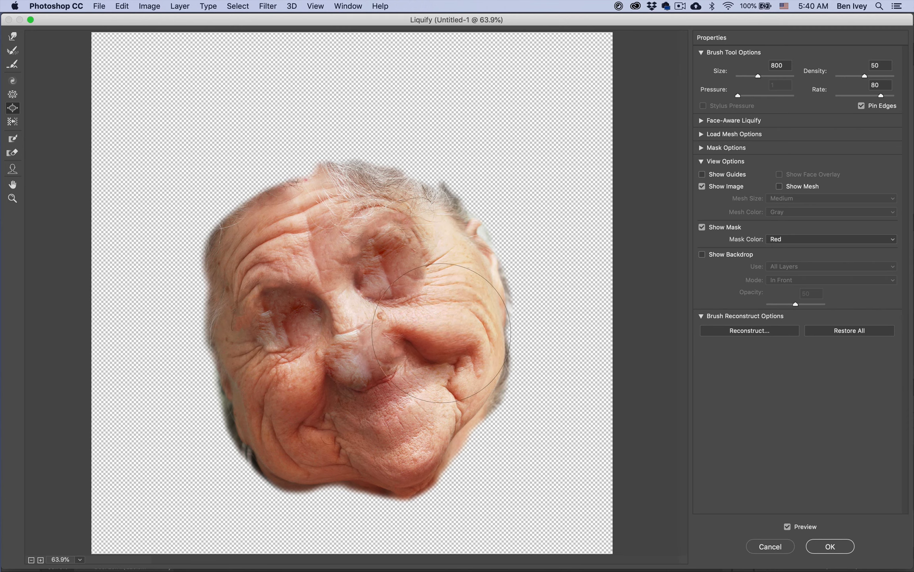
mouse_move(441, 333)
mouse_down()
mouse_move(421, 334)
mouse_move(431, 314)
mouse_move(417, 328)
mouse_up()
mouse_move(282, 391)
mouse_down()
mouse_move(297, 382)
mouse_move(297, 403)
mouse_move(309, 359)
mouse_up()
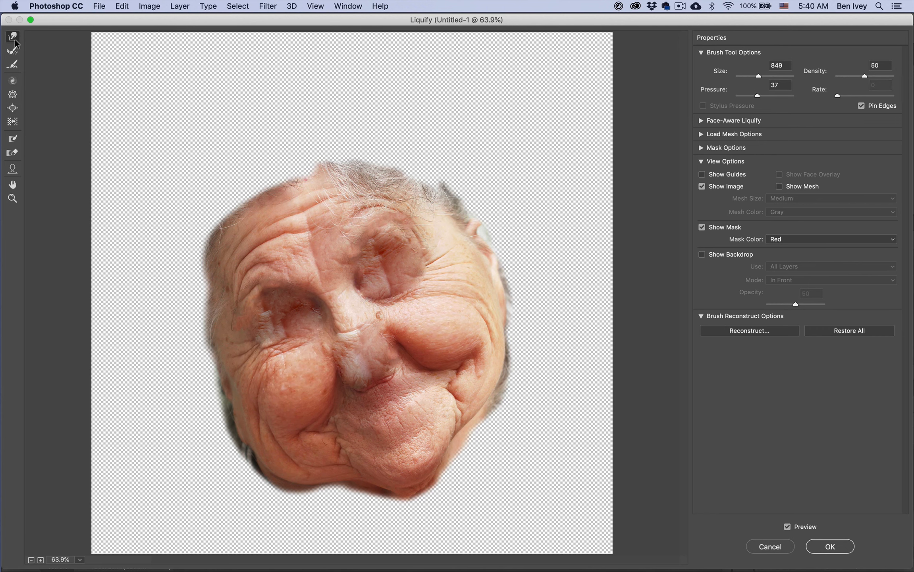
Step: Warp the chin downward into a longer, rounded shape and lift the top of the forehead and hairline slightly
mouse_move(474, 459)
mouse_down()
mouse_move(460, 491)
mouse_move(427, 497)
mouse_move(493, 455)
mouse_move(474, 486)
mouse_move(405, 506)
mouse_move(438, 516)
mouse_move(397, 498)
mouse_move(380, 505)
mouse_up()
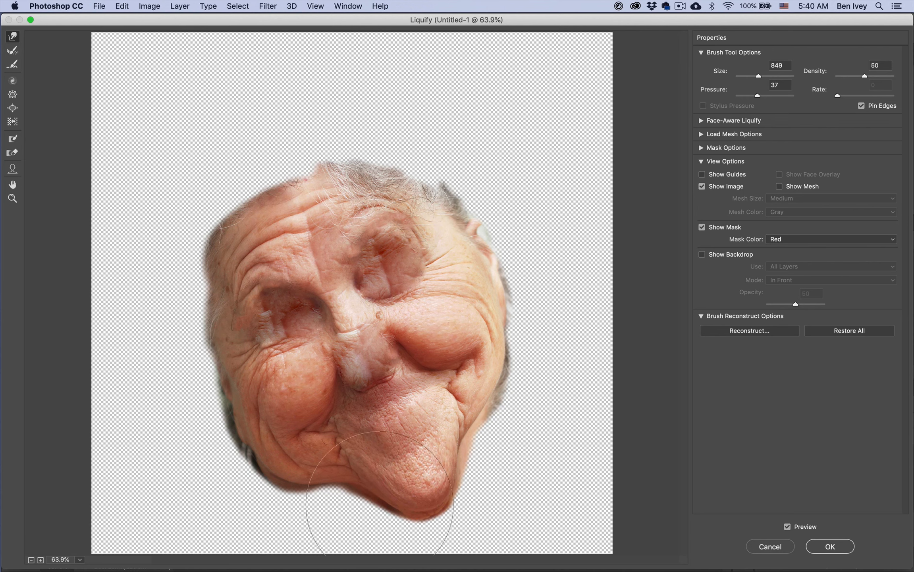
mouse_move(453, 529)
mouse_down()
mouse_move(446, 493)
mouse_move(433, 518)
mouse_move(404, 443)
mouse_move(403, 451)
mouse_move(390, 437)
mouse_move(384, 417)
mouse_move(394, 438)
mouse_move(408, 413)
mouse_up()
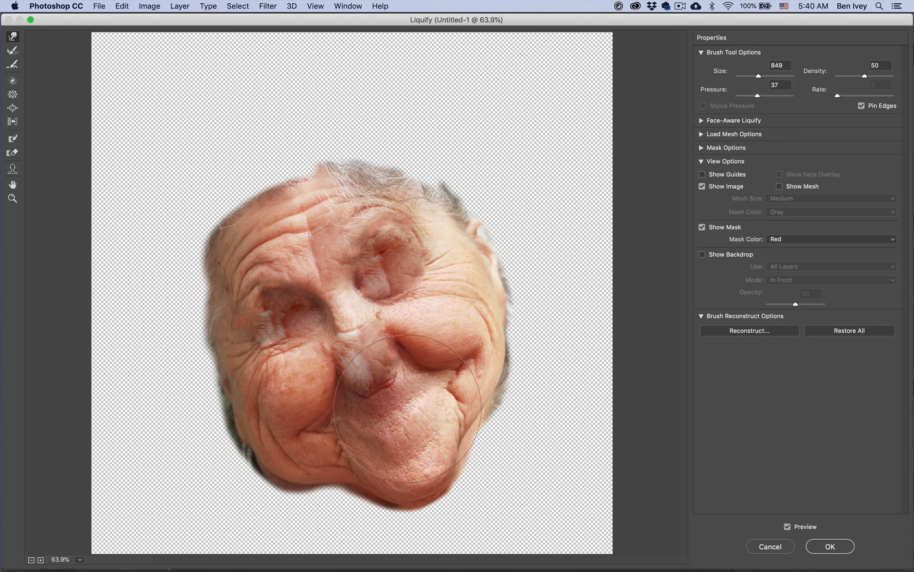
mouse_move(263, 192)
mouse_down()
mouse_move(315, 199)
mouse_move(293, 165)
mouse_move(277, 174)
mouse_move(284, 153)
mouse_move(321, 165)
mouse_move(327, 156)
mouse_move(362, 164)
mouse_up()
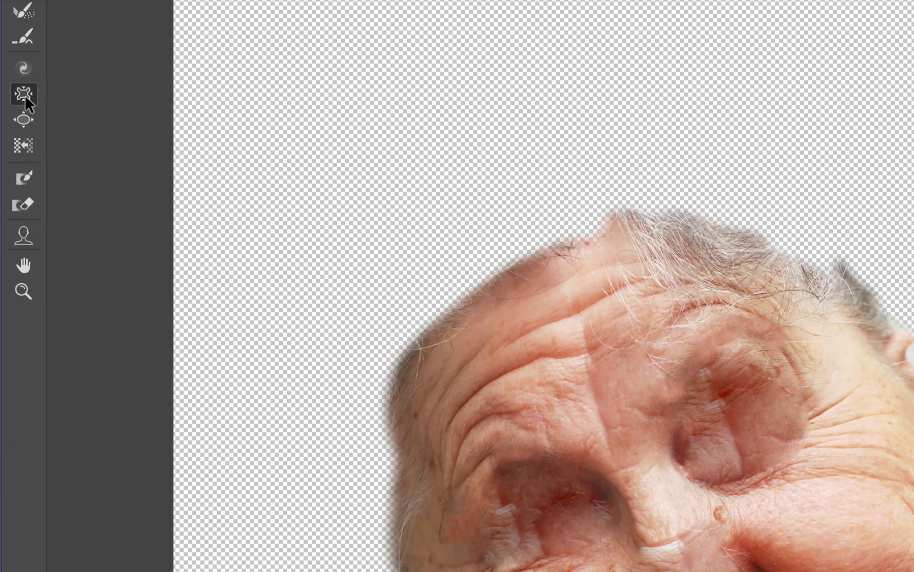
Step: Shrink both eye sockets with the Pucker tool at brush size 849
click(23, 97)
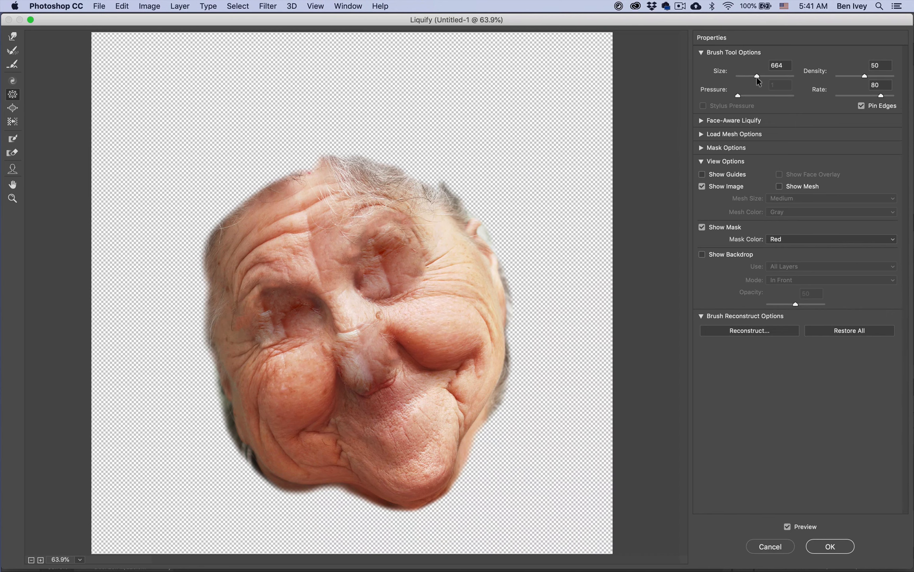
drag(764, 77, 765, 77)
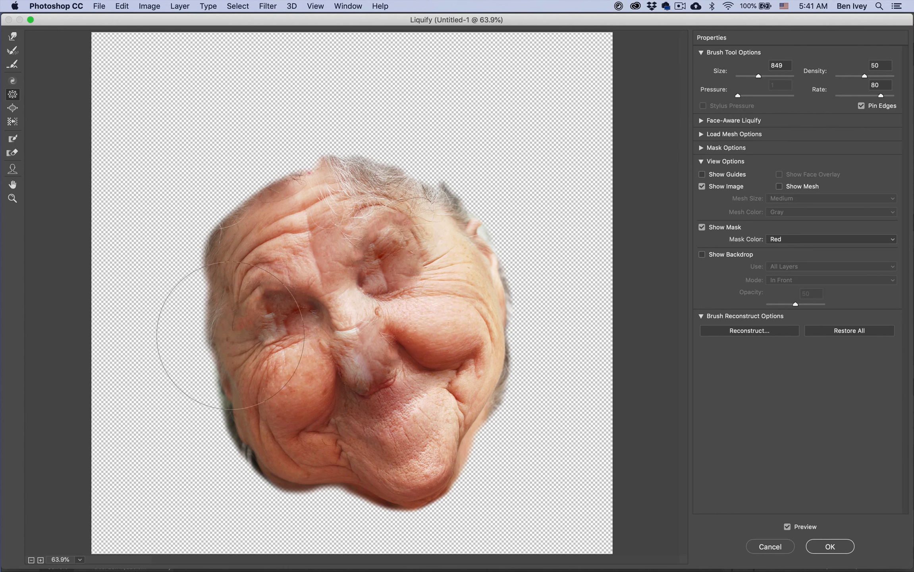
Step: Refine the temples, lower jaw and forehead outline with the Forward Warp tool and apply the Liquify changes
click(12, 37)
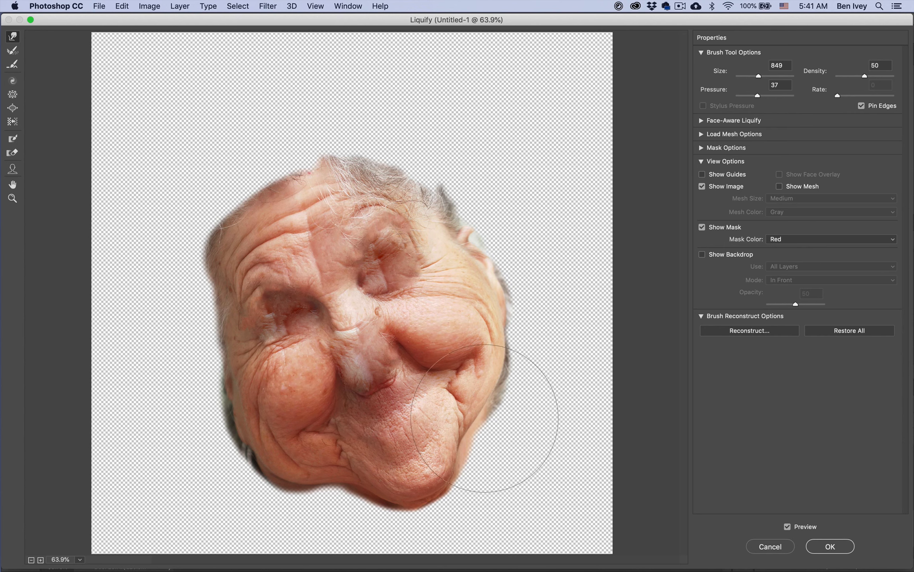
drag(308, 513, 311, 506)
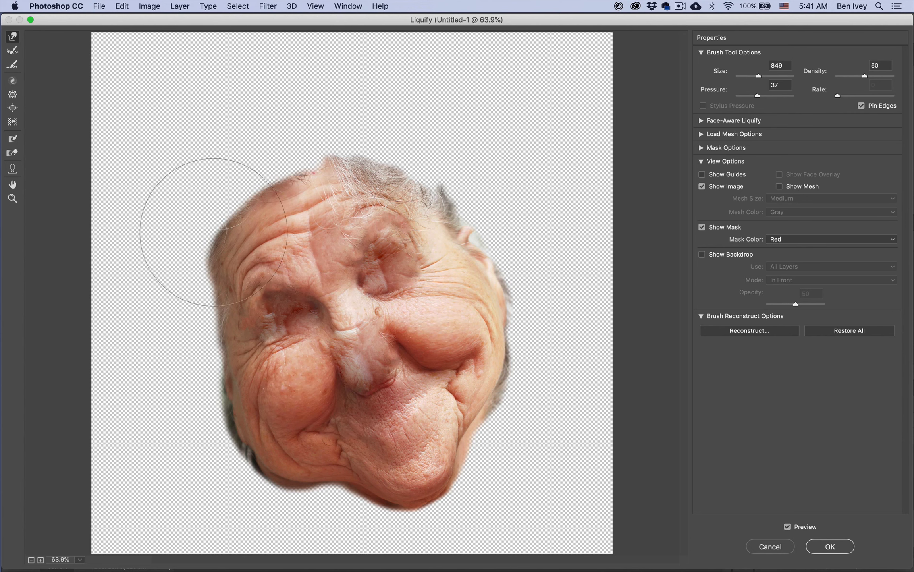
drag(337, 152, 347, 161)
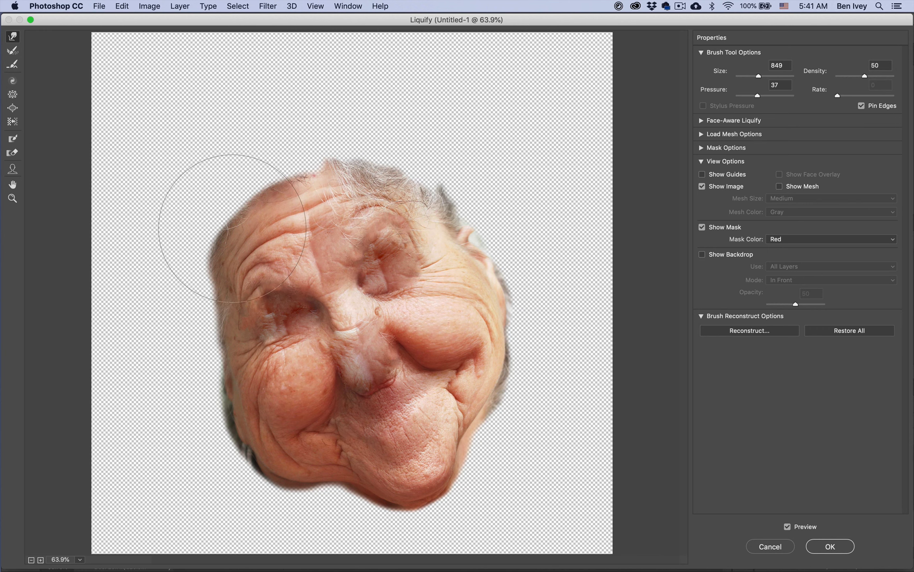
mouse_move(233, 229)
mouse_down()
mouse_move(215, 241)
mouse_move(229, 263)
mouse_move(228, 254)
mouse_move(200, 274)
mouse_move(212, 247)
mouse_up()
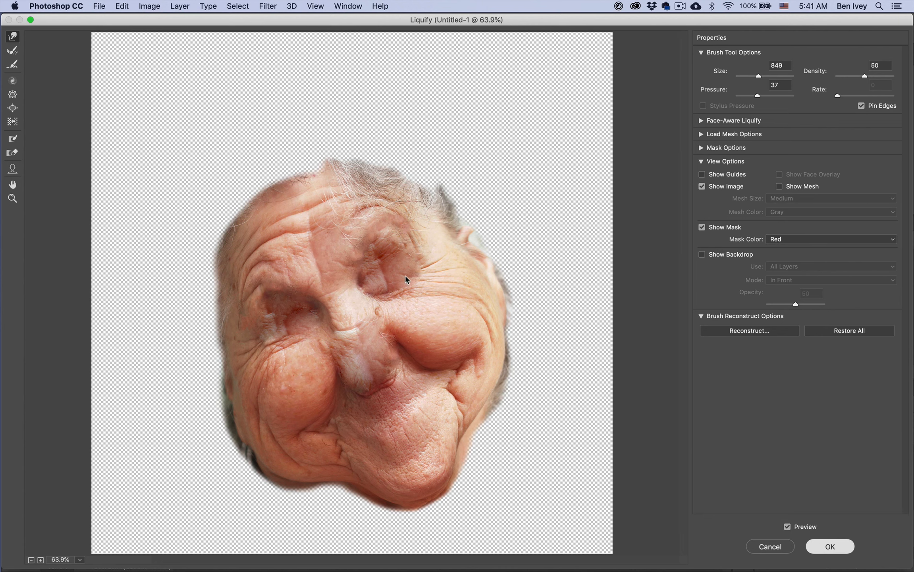
key(Return)
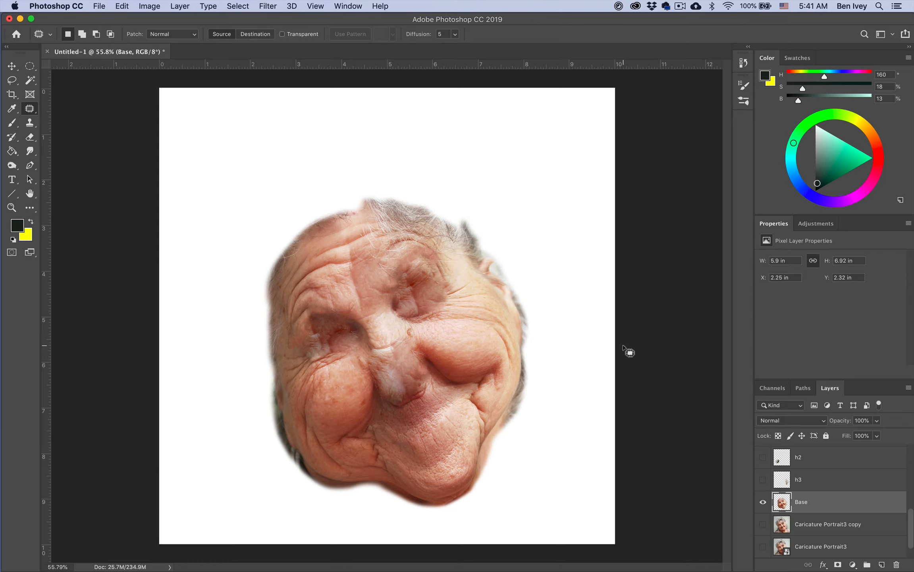
Step: Switch to the Move tool and deselect the Base layer
key(v)
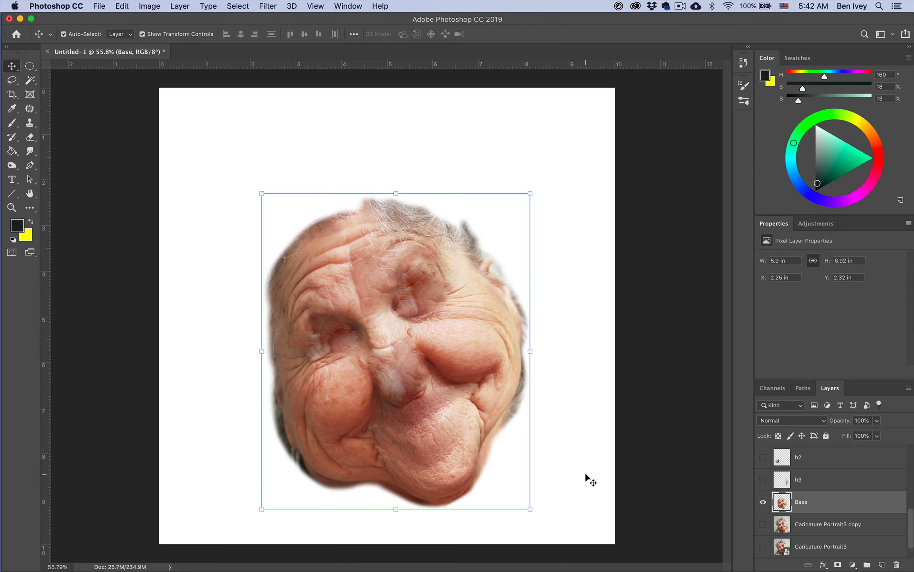
click(604, 463)
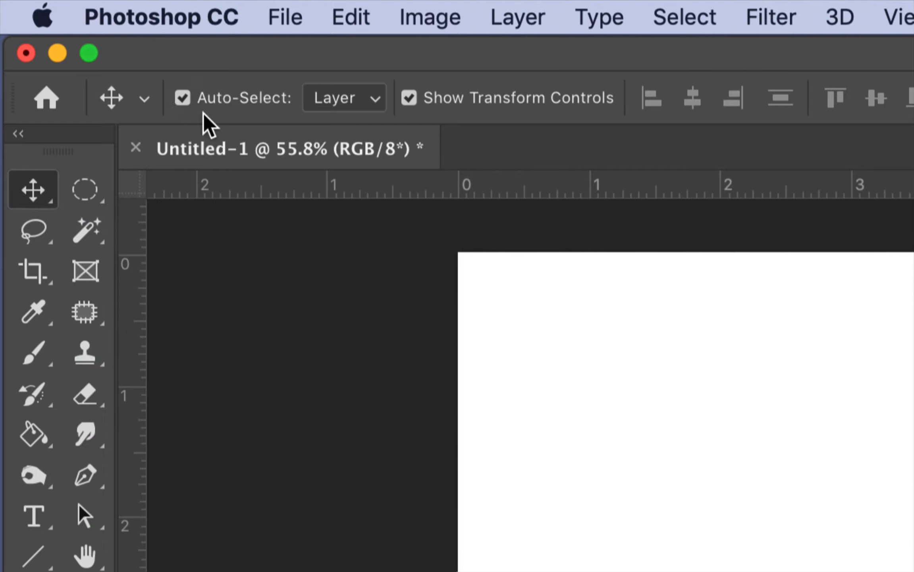
Step: Keep the Move tool's Auto-Select set to Layer and make the Right Eye layer visible and selected
click(352, 102)
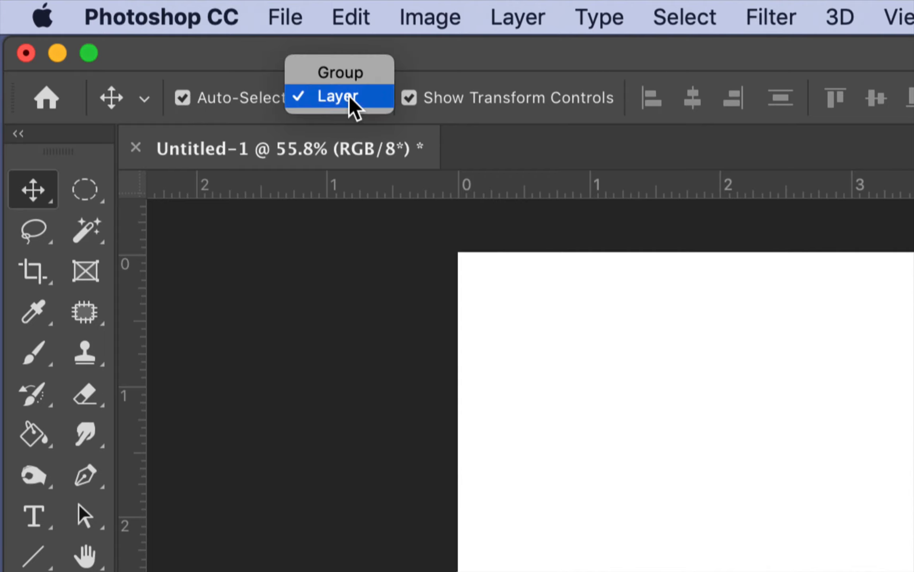
click(351, 98)
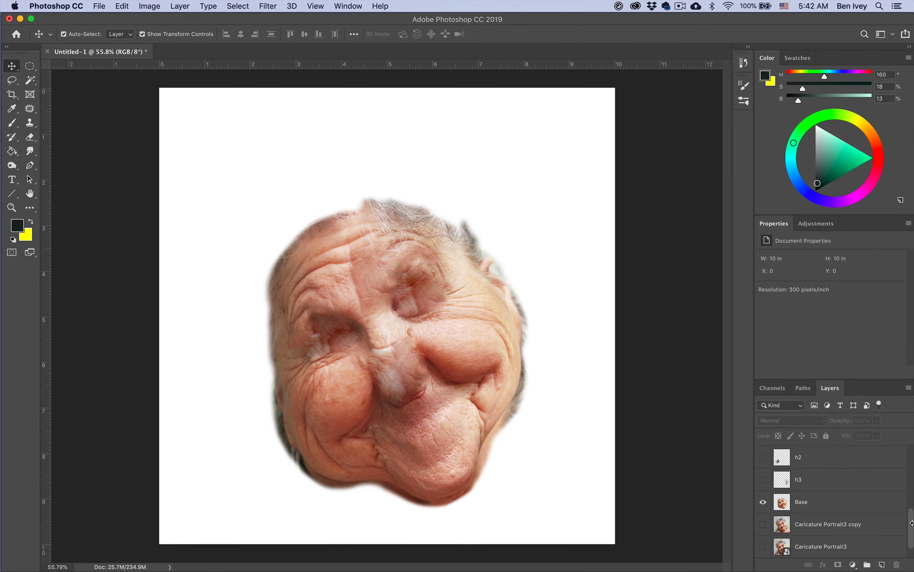
scroll(874, 511, up, 5)
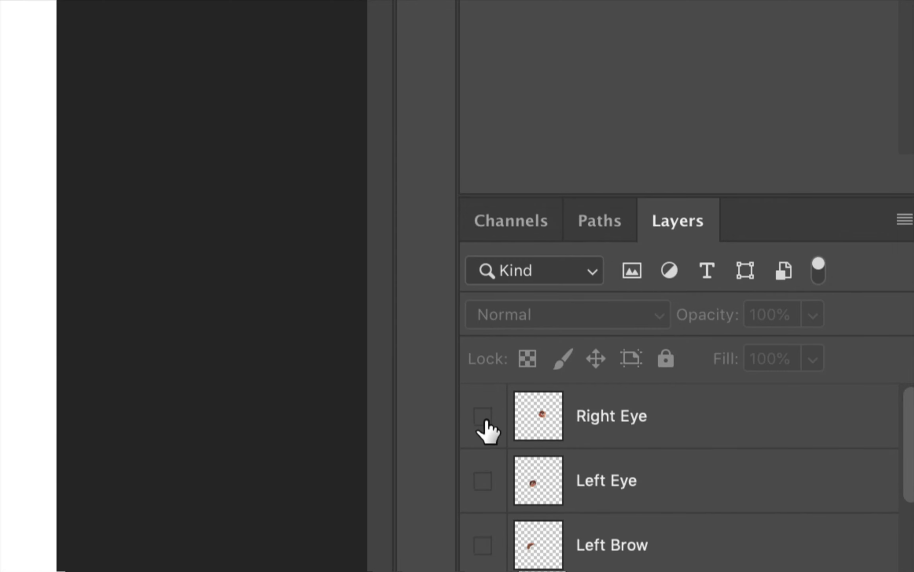
click(484, 417)
click(642, 416)
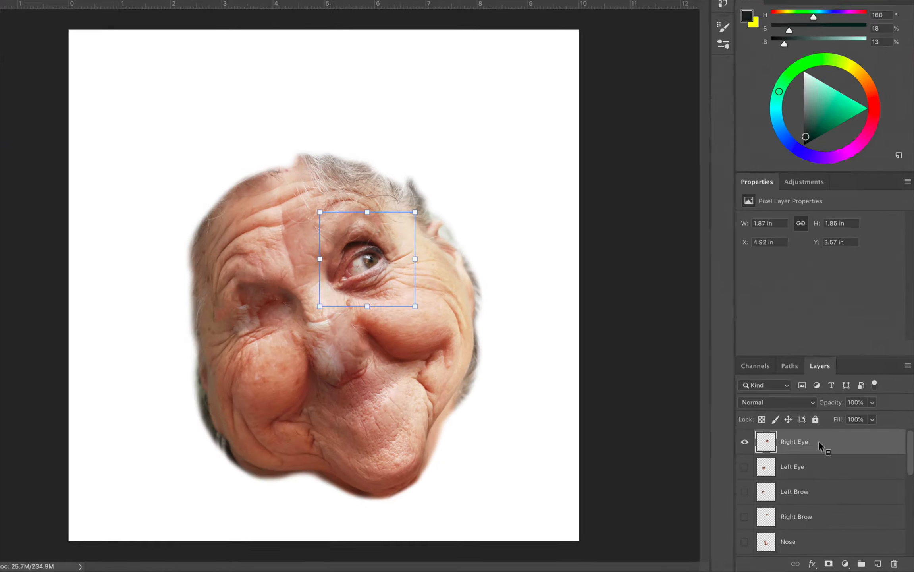
Step: Scale the Right Eye layer down to about 70%, position it within its socket, commit the transform and clear the layer selection
scroll(384, 389, up, 5)
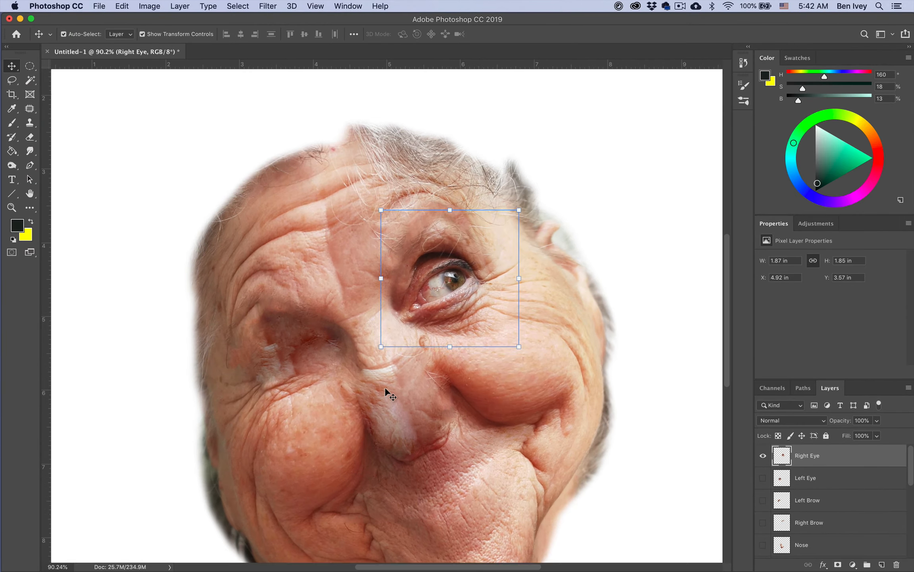
scroll(385, 388, down, 2)
scroll(385, 388, down, 4)
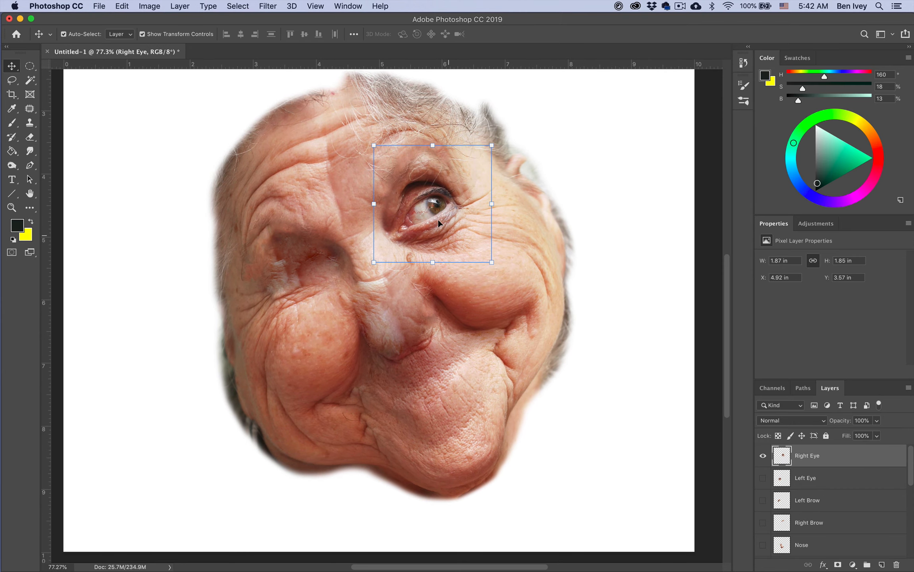
mouse_move(434, 218)
mouse_down()
mouse_move(427, 213)
mouse_move(466, 204)
mouse_move(437, 220)
mouse_move(424, 216)
mouse_move(448, 205)
mouse_move(427, 214)
mouse_move(464, 217)
mouse_move(542, 193)
mouse_move(447, 218)
mouse_up()
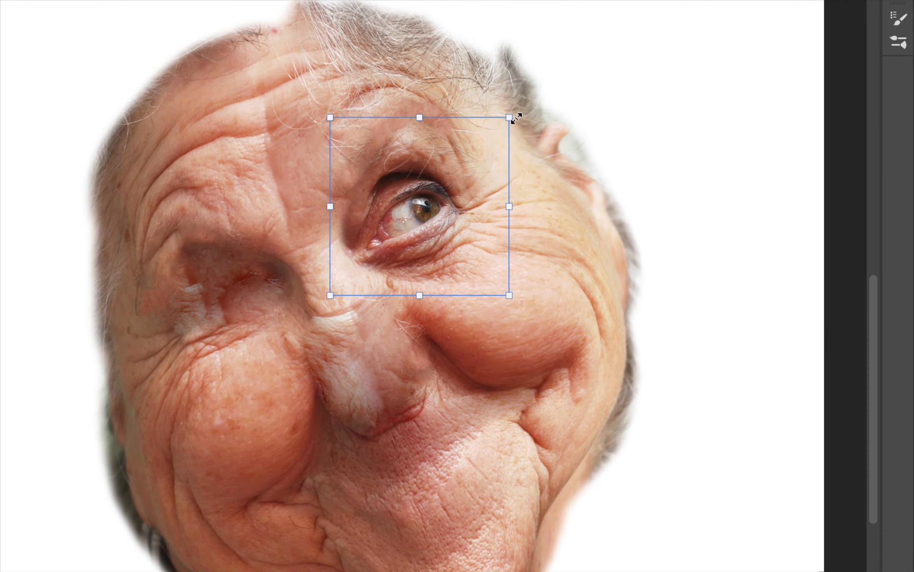
drag(517, 120, 469, 178)
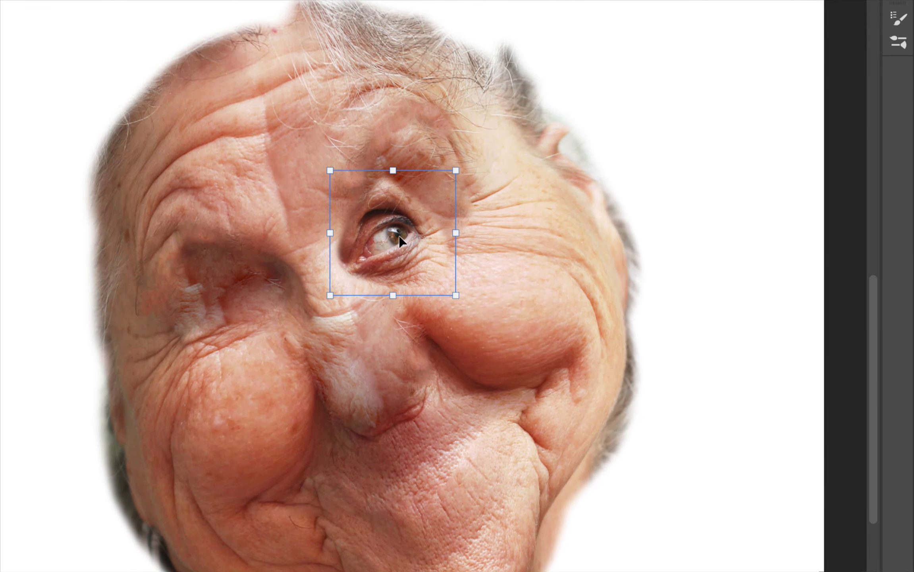
mouse_move(399, 237)
mouse_down()
mouse_move(434, 232)
mouse_move(406, 219)
mouse_up()
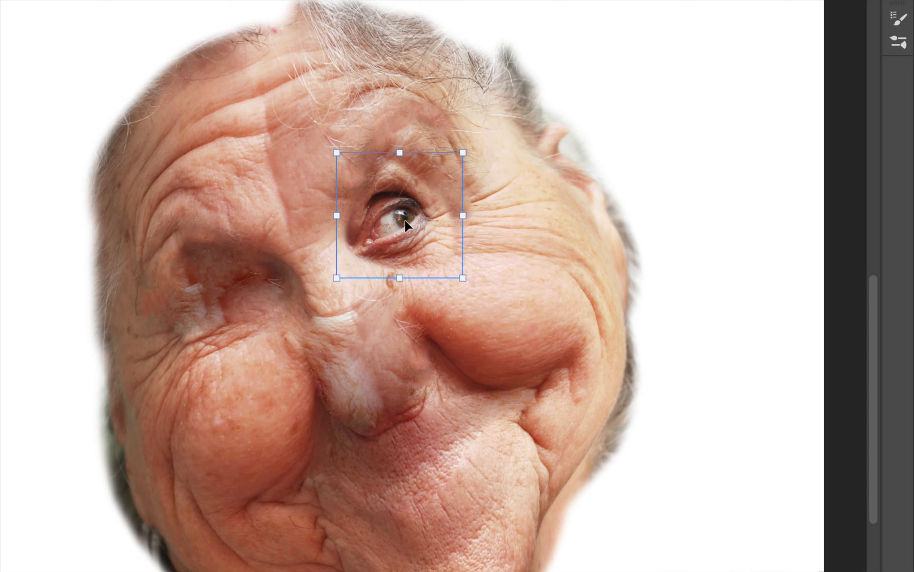
scroll(405, 219, down, 5)
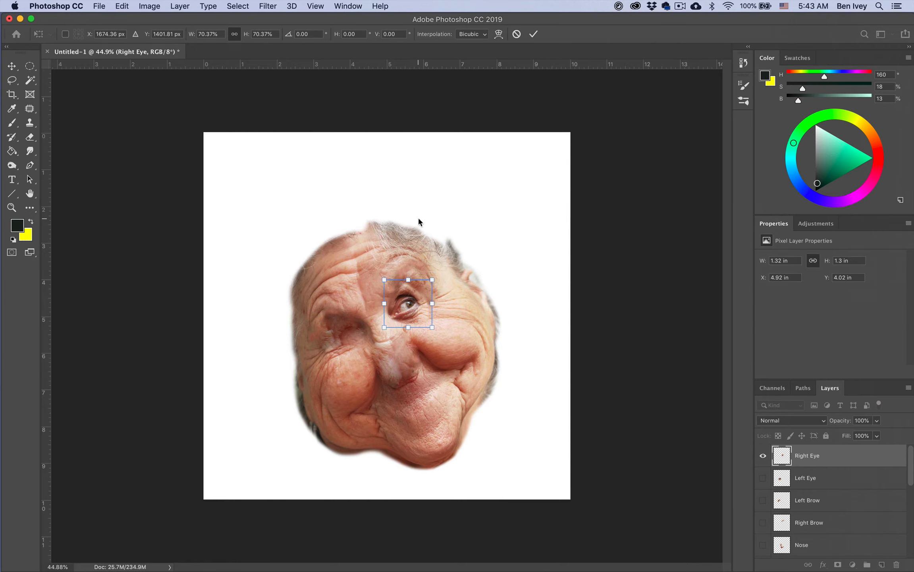
key(Return)
click(468, 356)
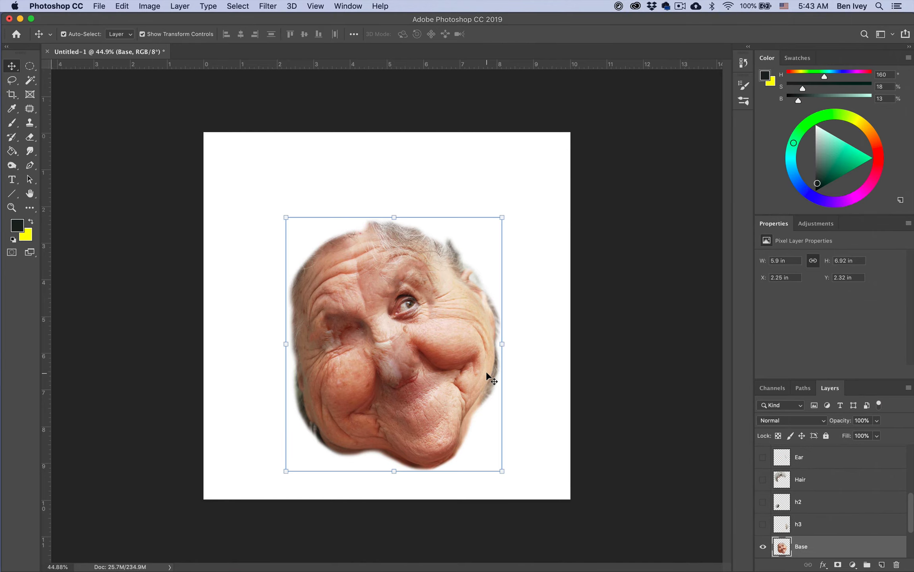
click(532, 395)
Step: Show the Left Eye layer, shrink it to about 1.22 by 1.19 in within its socket, and deselect it
scroll(902, 520, up, 5)
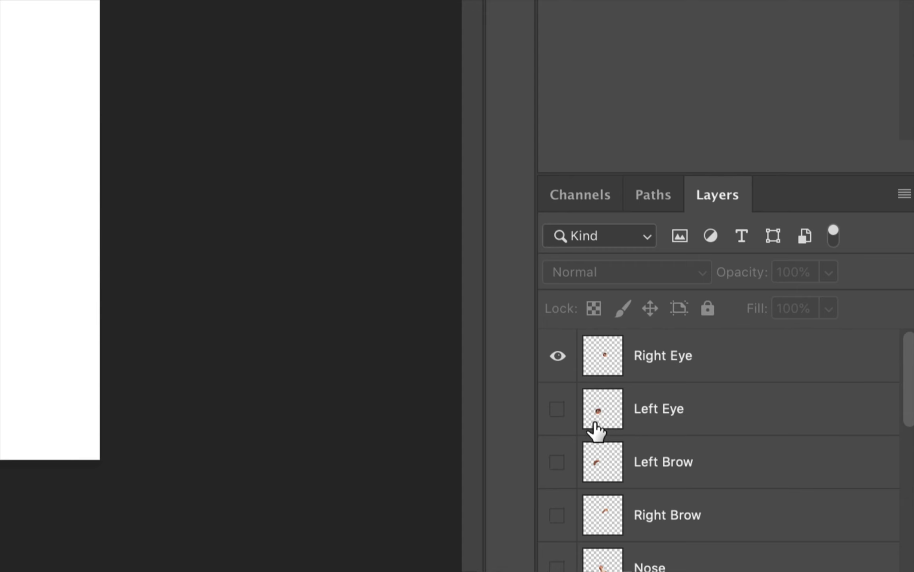
click(558, 410)
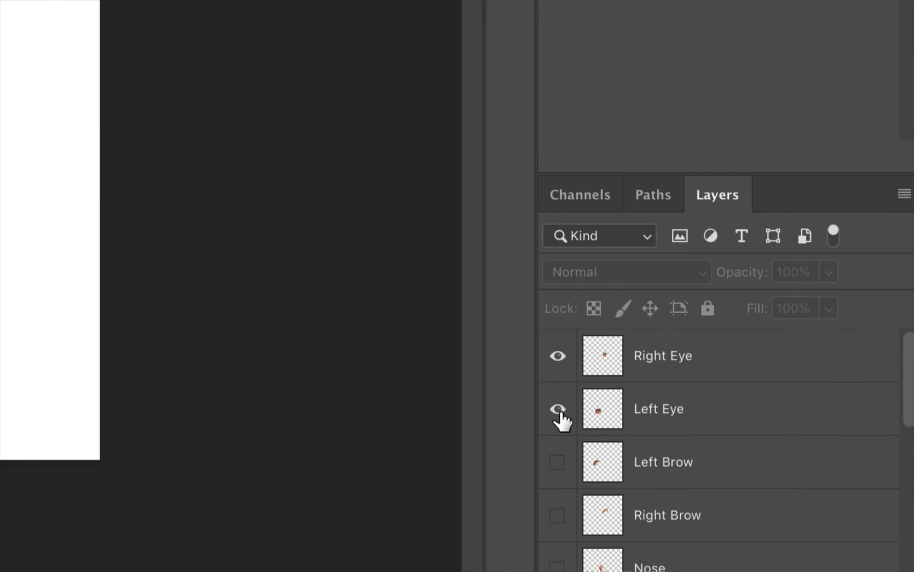
click(676, 413)
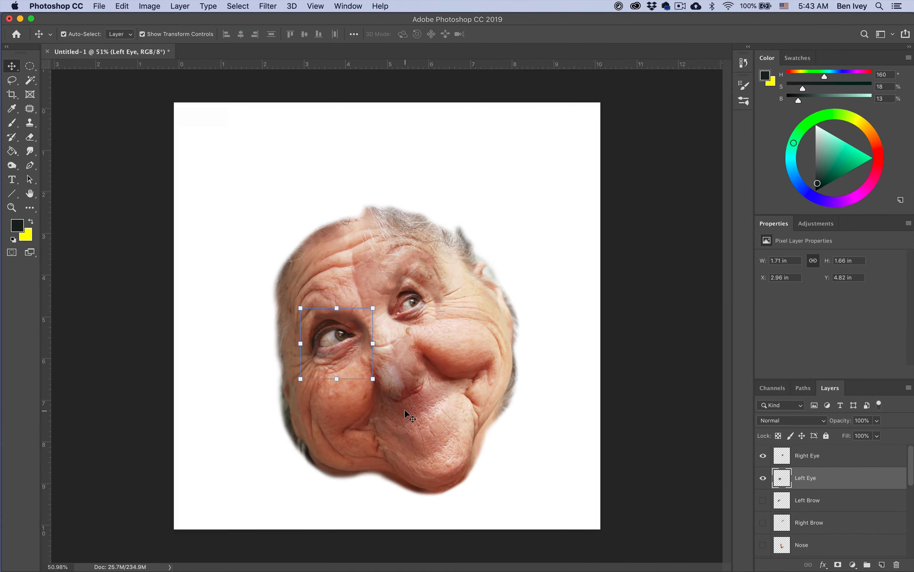
scroll(405, 409, up, 5)
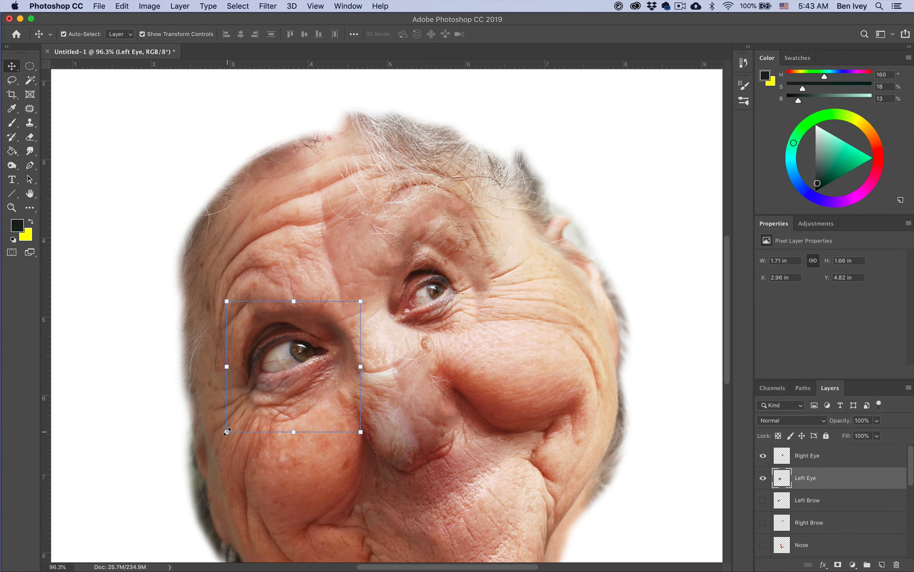
drag(227, 432, 292, 371)
key(Return)
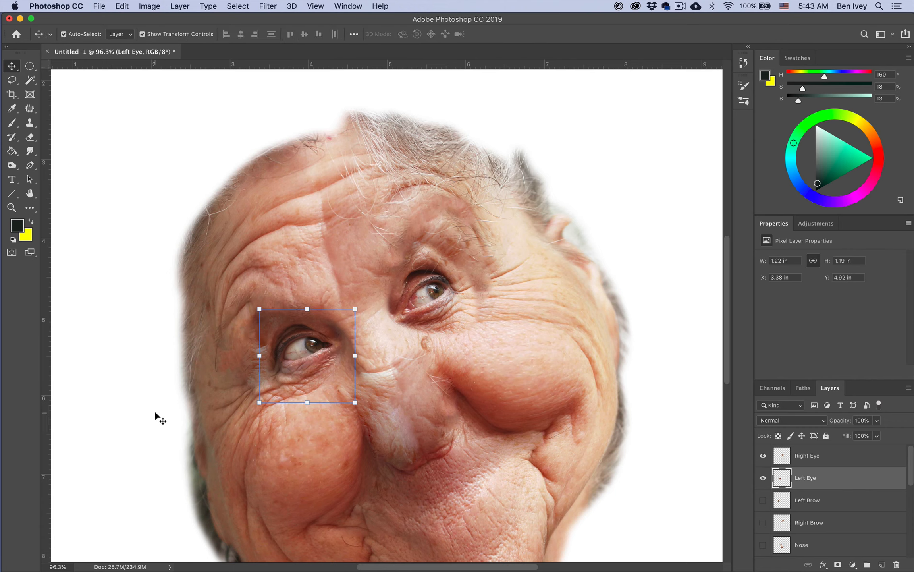
click(148, 407)
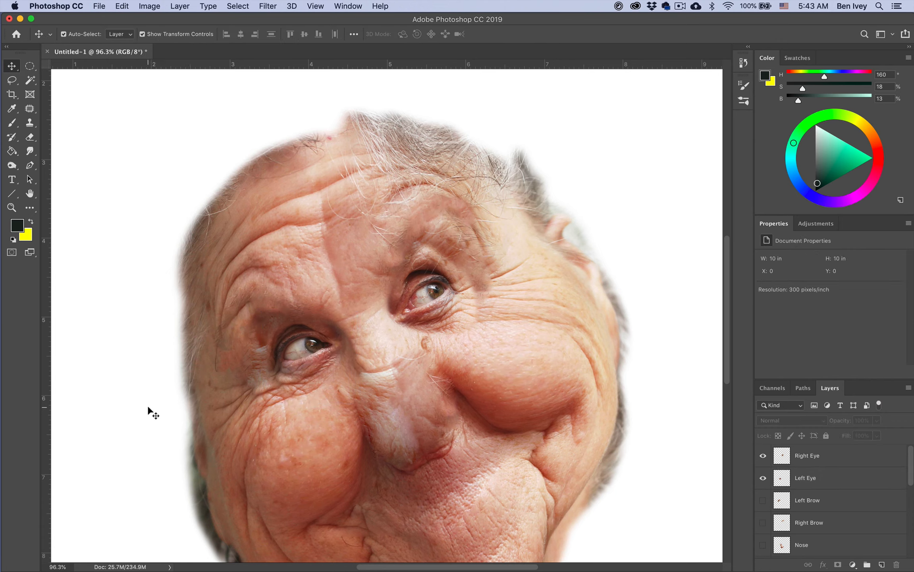
Step: Enlarge the Right Eye layer slightly, commit the transform and deselect the layer
click(424, 286)
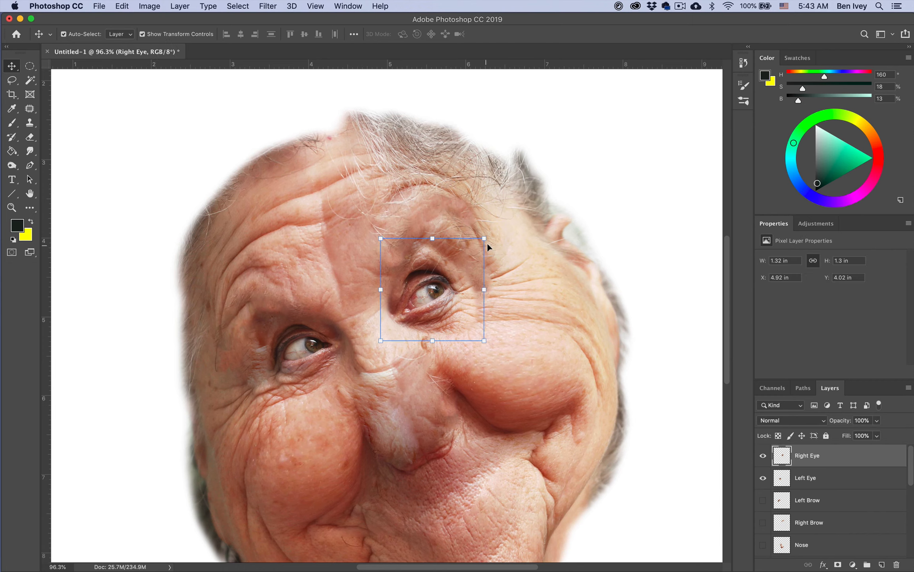
drag(487, 243, 491, 231)
key(Return)
click(683, 162)
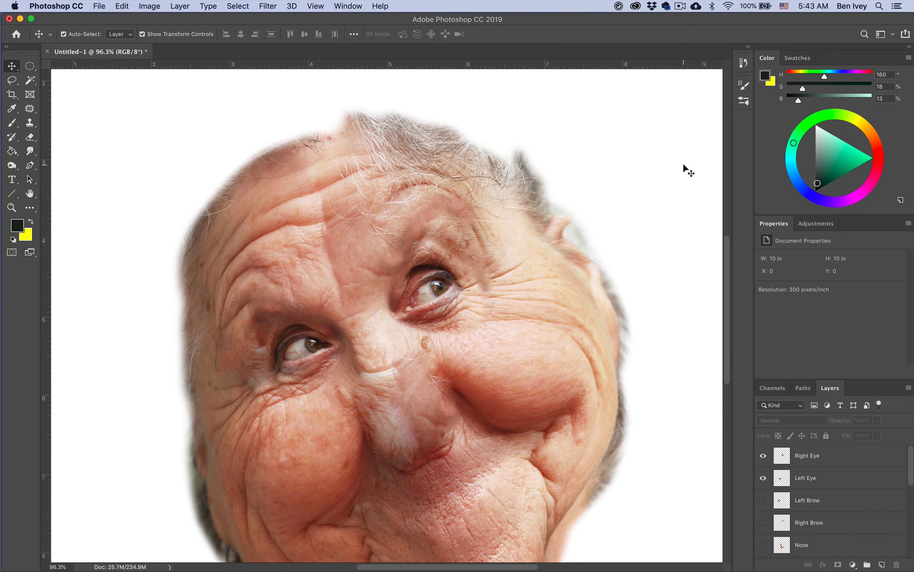
Step: Show the Left Brow layer, enlarge it to about 127% and position it above the left eye
click(763, 500)
drag(239, 330, 257, 304)
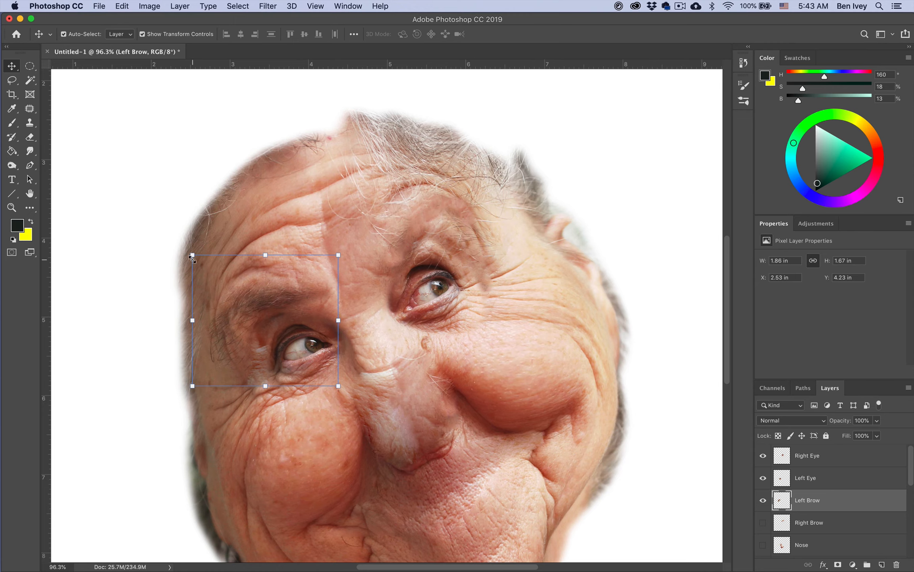
drag(192, 258, 167, 233)
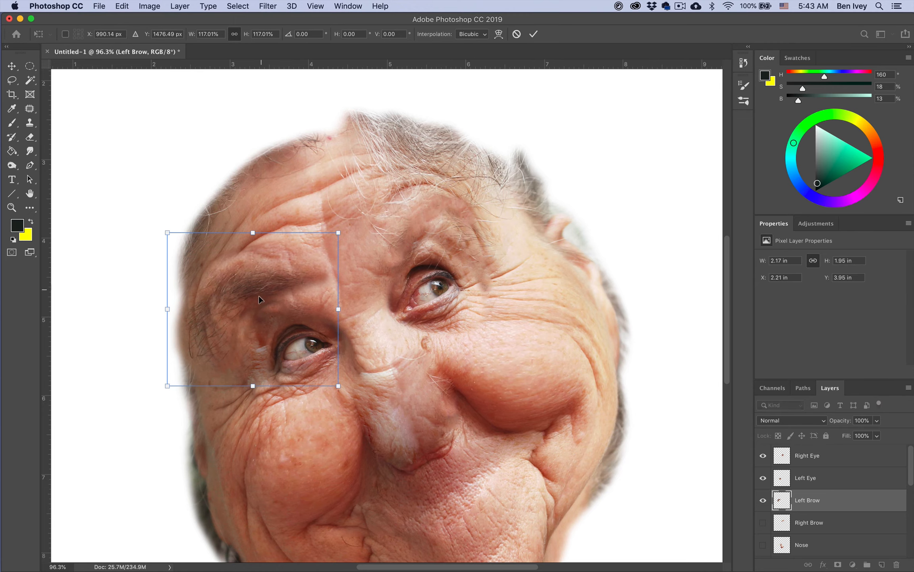
drag(259, 297, 268, 311)
drag(352, 249, 369, 240)
drag(303, 283, 302, 279)
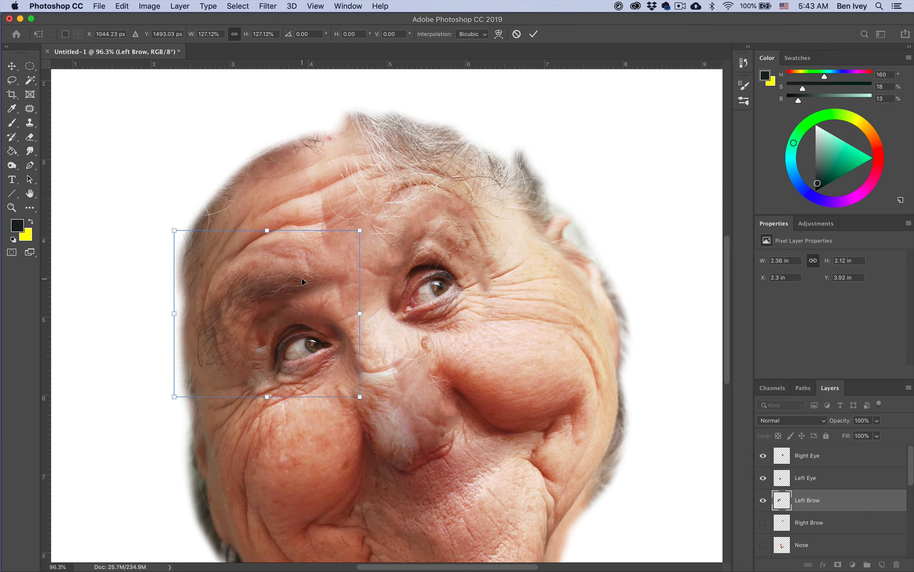
key(Return)
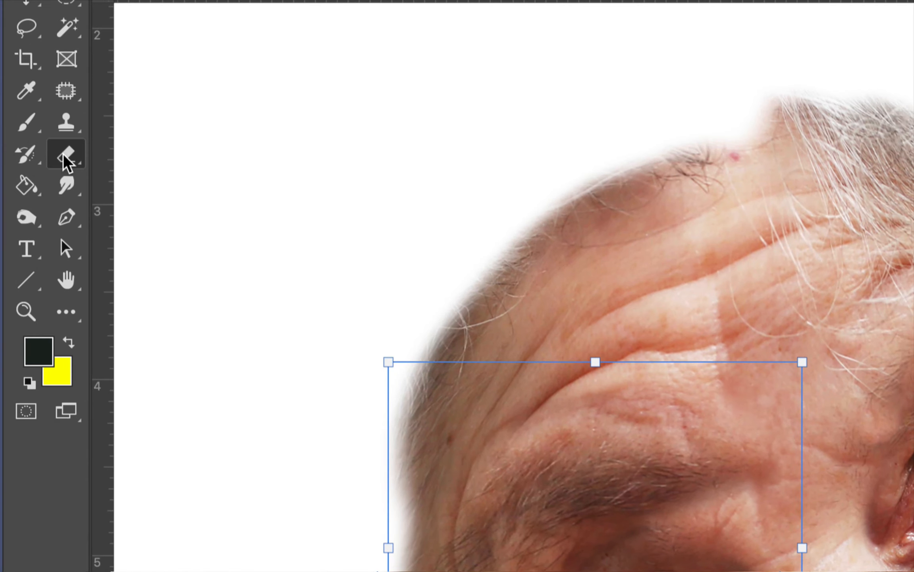
Step: Set up the Eraser with a Soft Round brush at 100 px, 0% hardness and 17% opacity
click(30, 138)
click(119, 153)
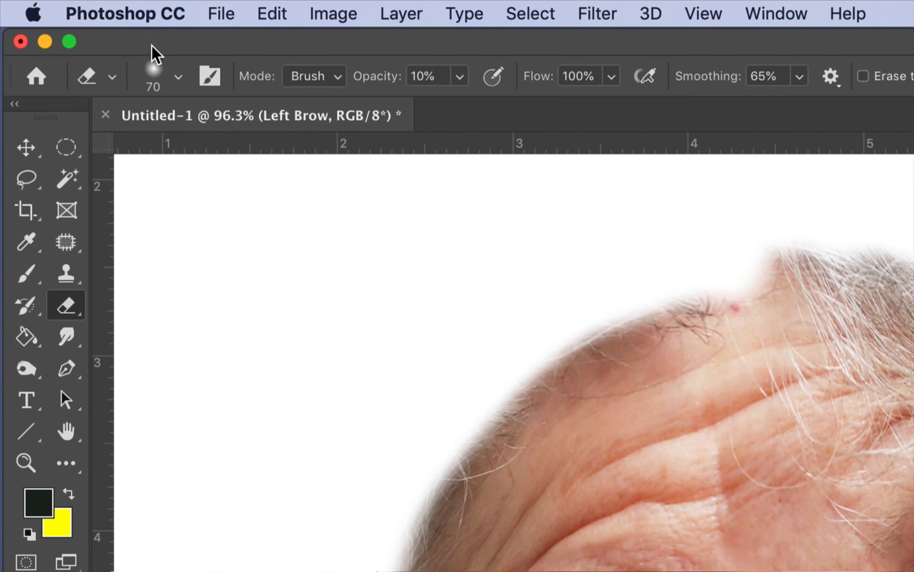
click(177, 78)
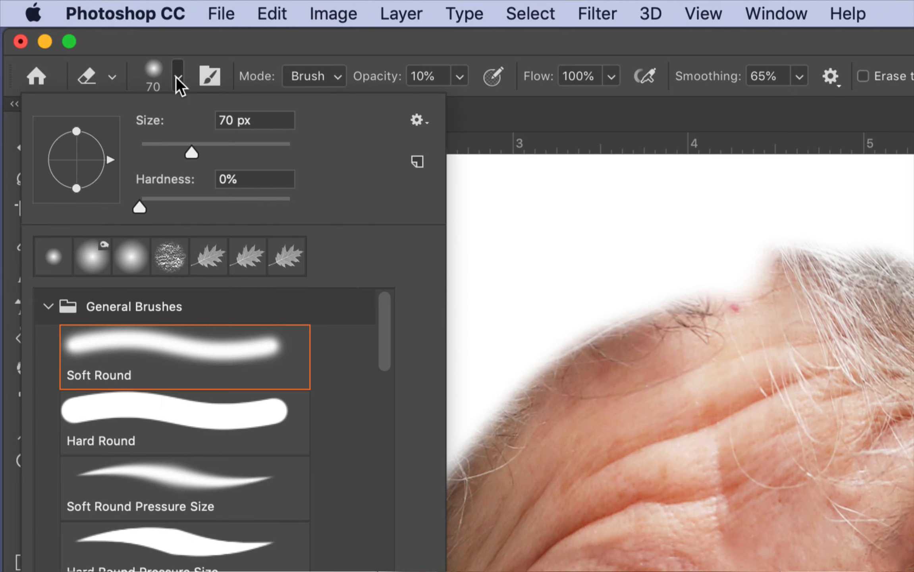
drag(189, 153, 205, 159)
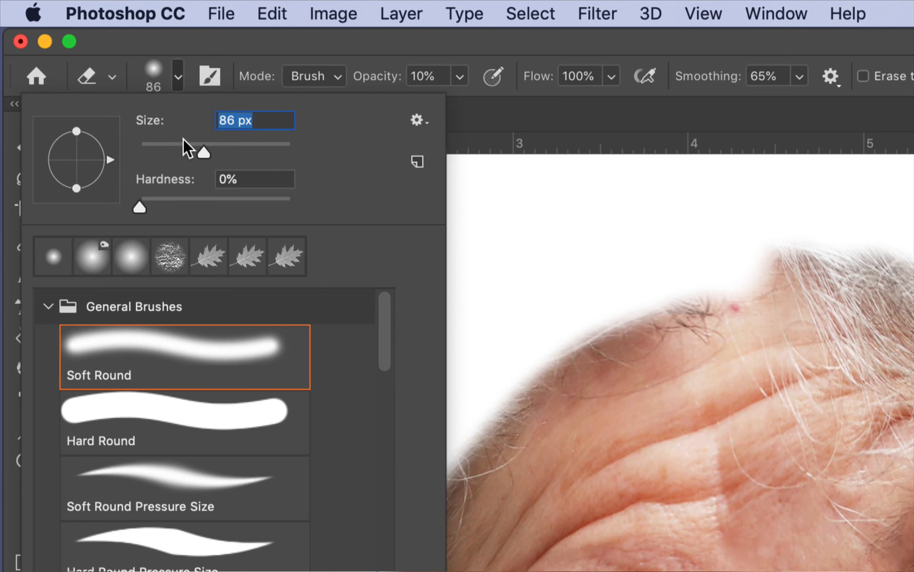
drag(203, 153, 220, 153)
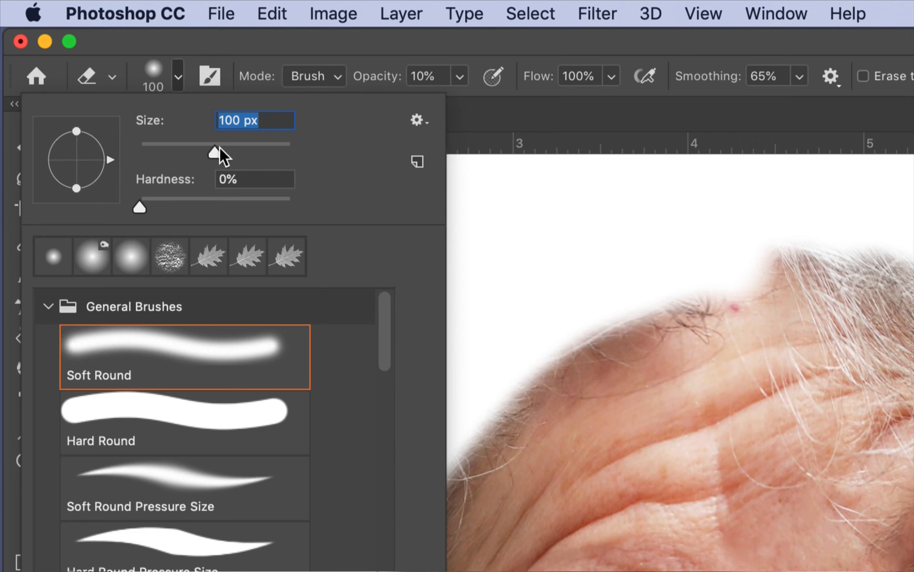
click(251, 42)
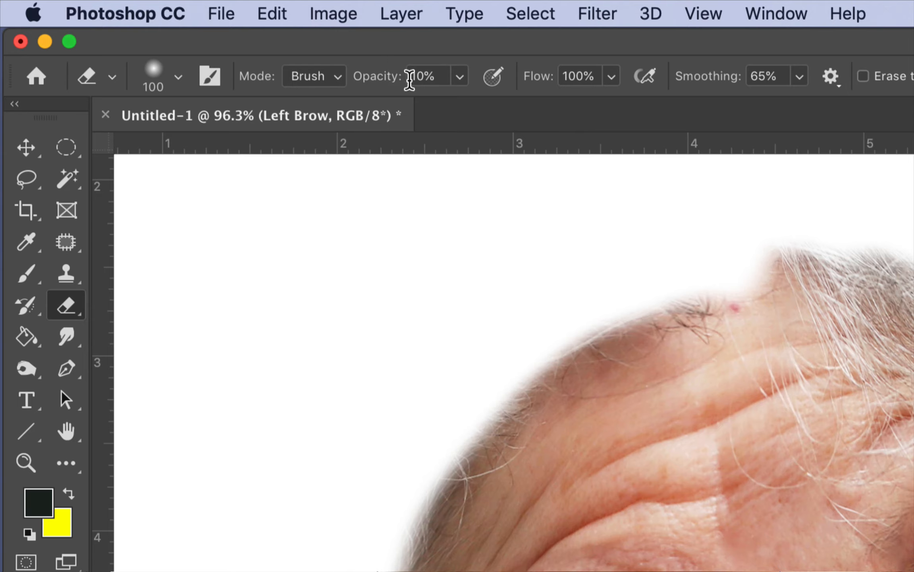
click(461, 80)
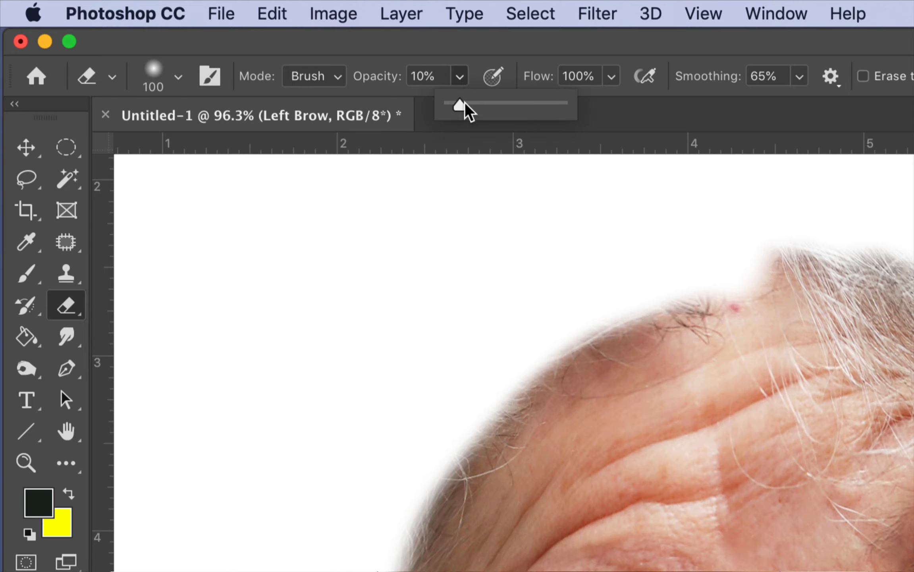
drag(467, 113, 471, 115)
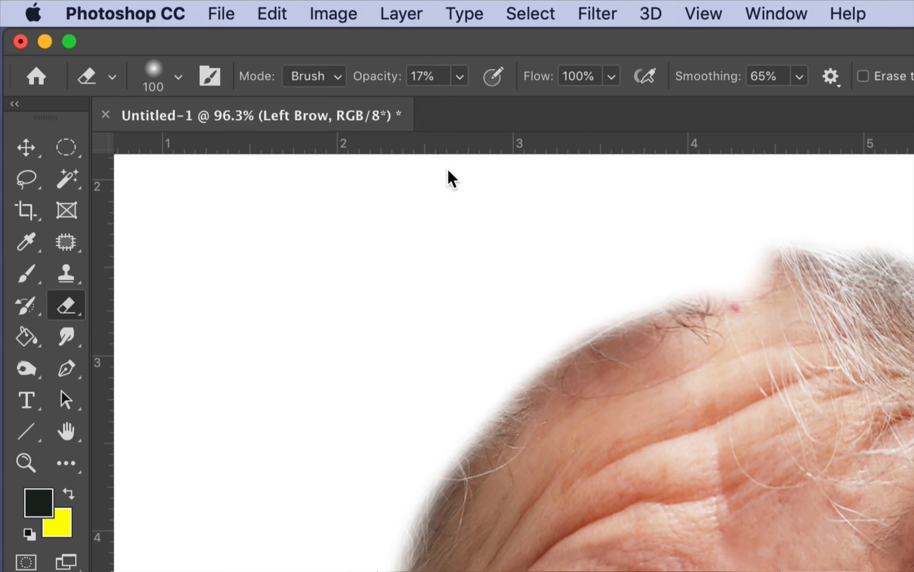
Step: Softly erase the edges of the Left Brow layer to blend it into the forehead, and switch back to the Move tool
scroll(249, 303, up, 5)
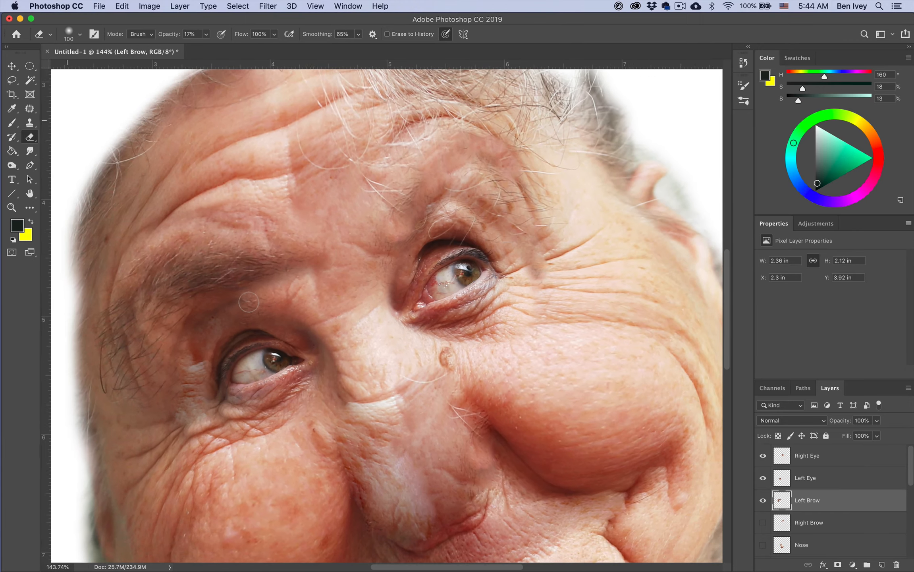
drag(312, 260, 292, 239)
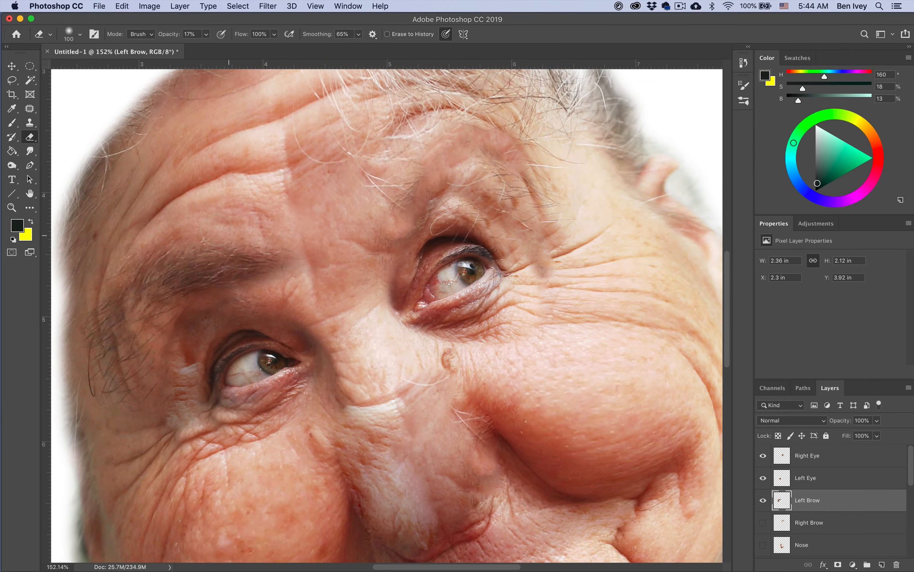
scroll(257, 249, down, 5)
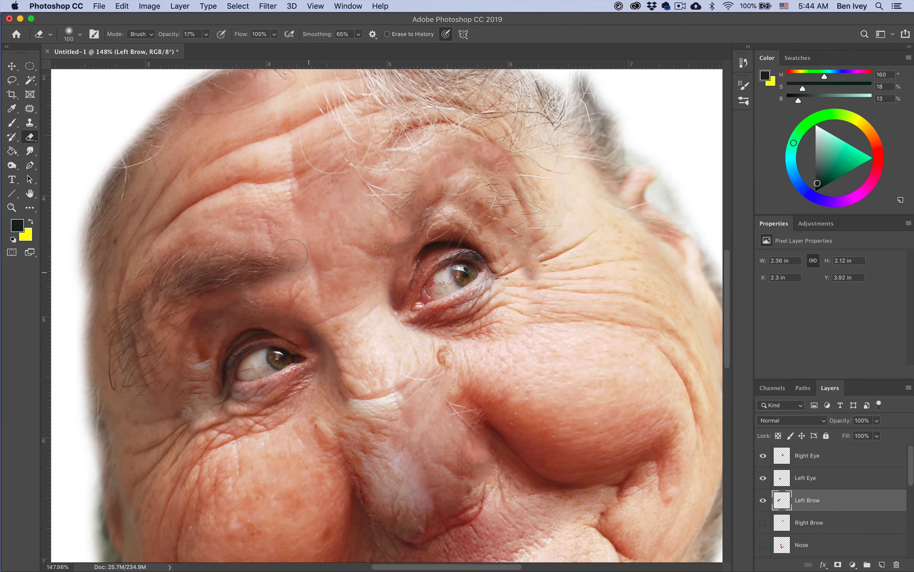
scroll(358, 327, down, 3)
scroll(357, 326, right, 2)
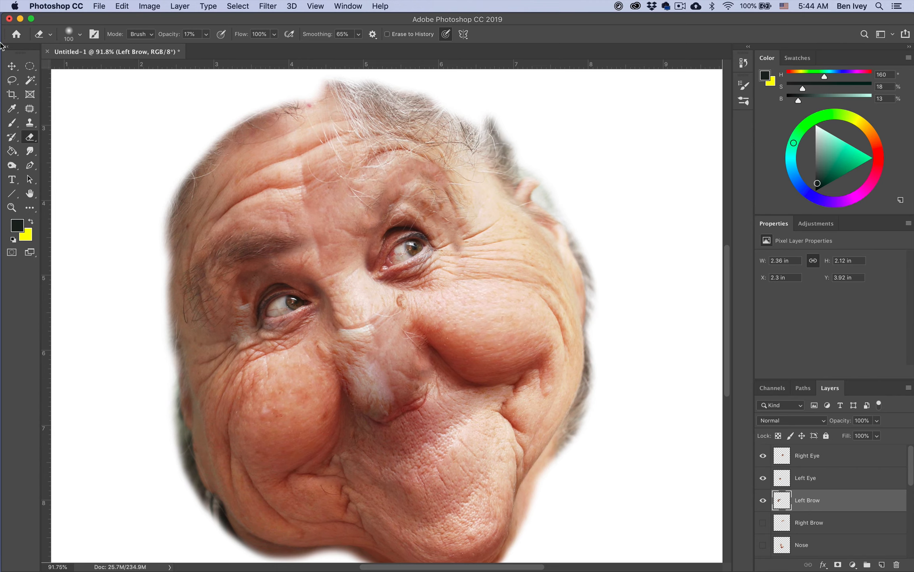
click(11, 65)
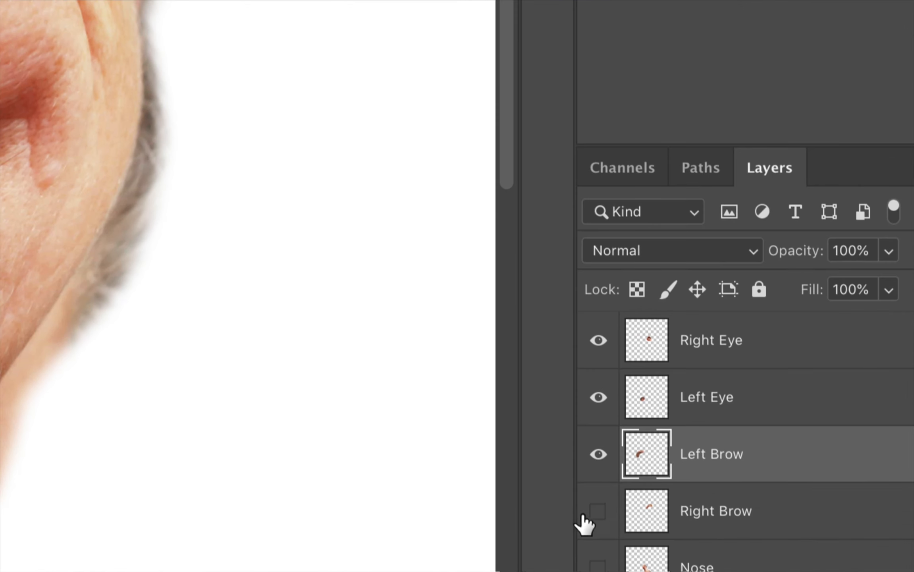
Step: Show the Right Brow layer, enlarge it to about 110% width and 129% height above the right eye, and commit and deselect it
click(763, 523)
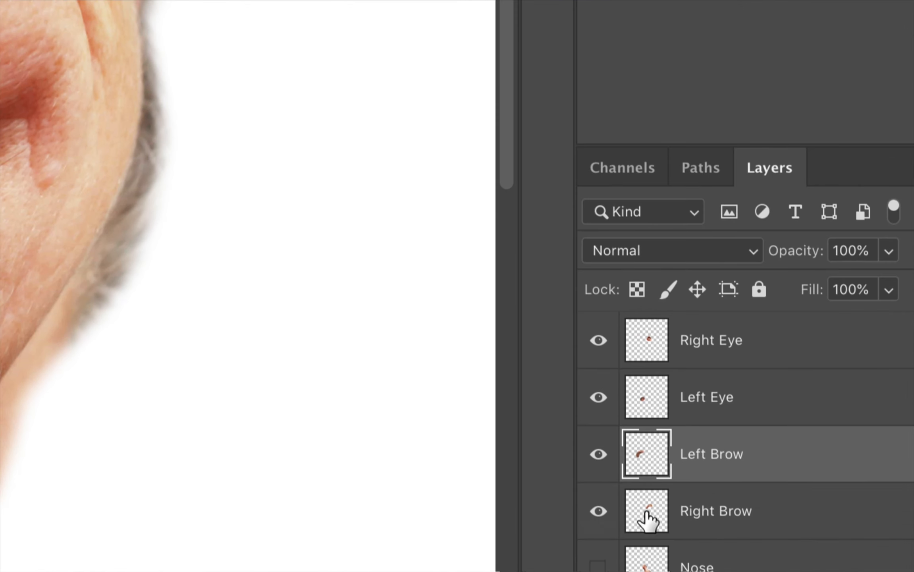
click(710, 519)
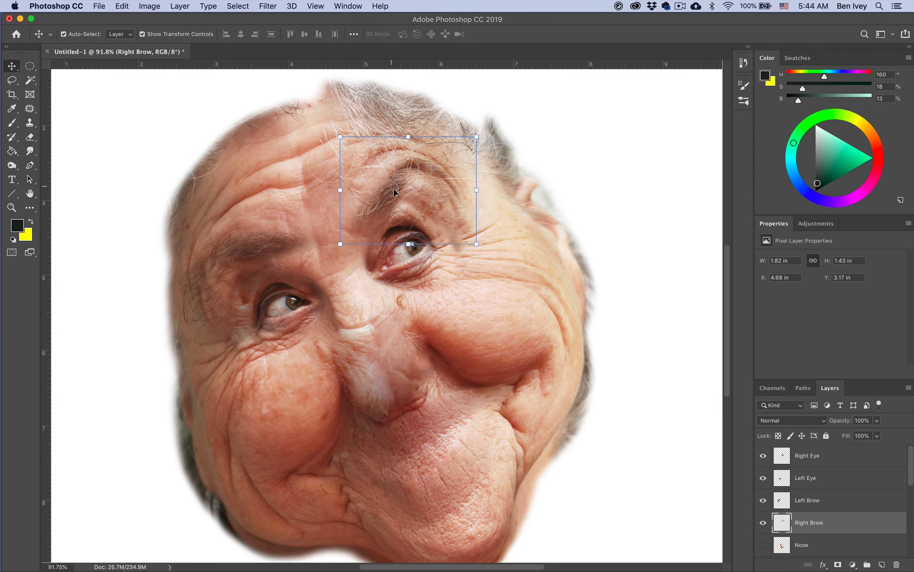
mouse_move(394, 188)
mouse_down()
mouse_move(367, 200)
mouse_move(382, 193)
mouse_up()
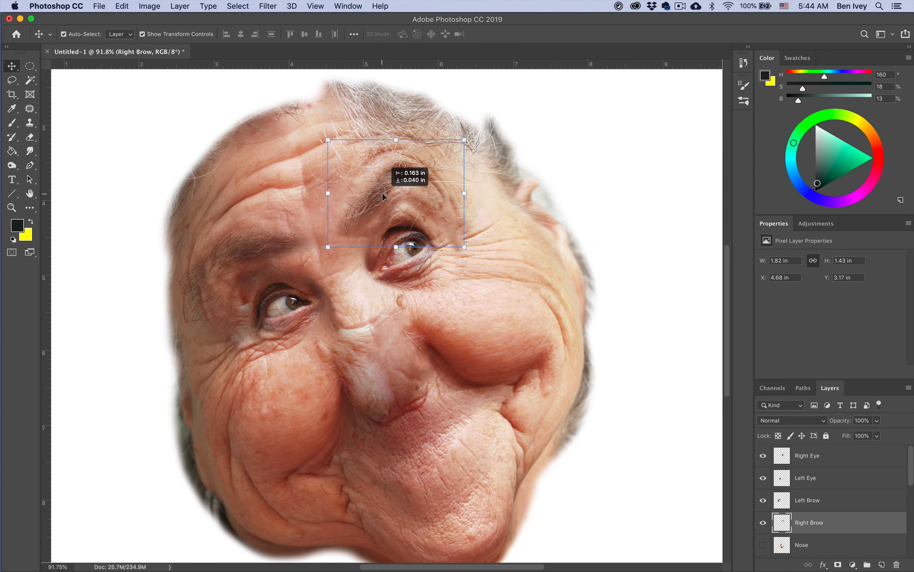
click(464, 140)
drag(463, 140, 502, 110)
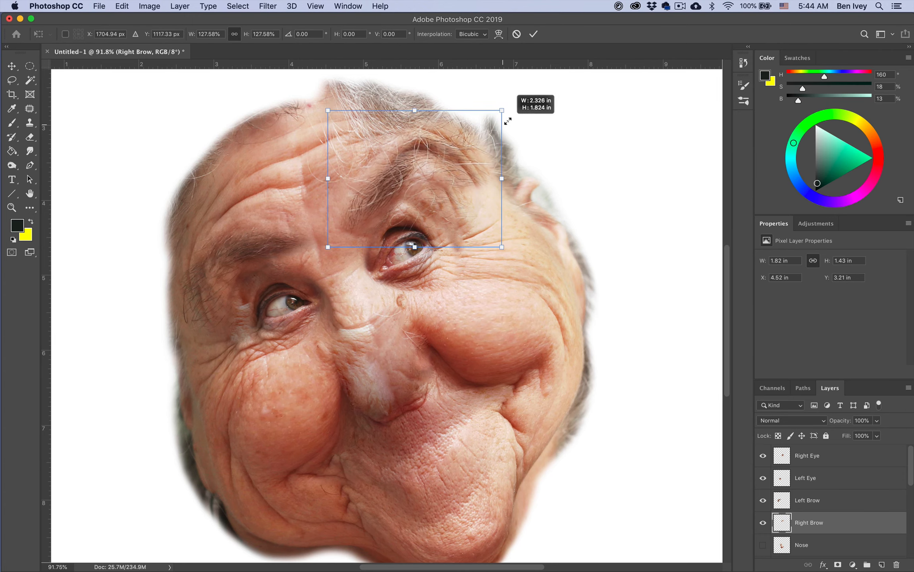
drag(435, 167, 424, 170)
drag(491, 182, 441, 175)
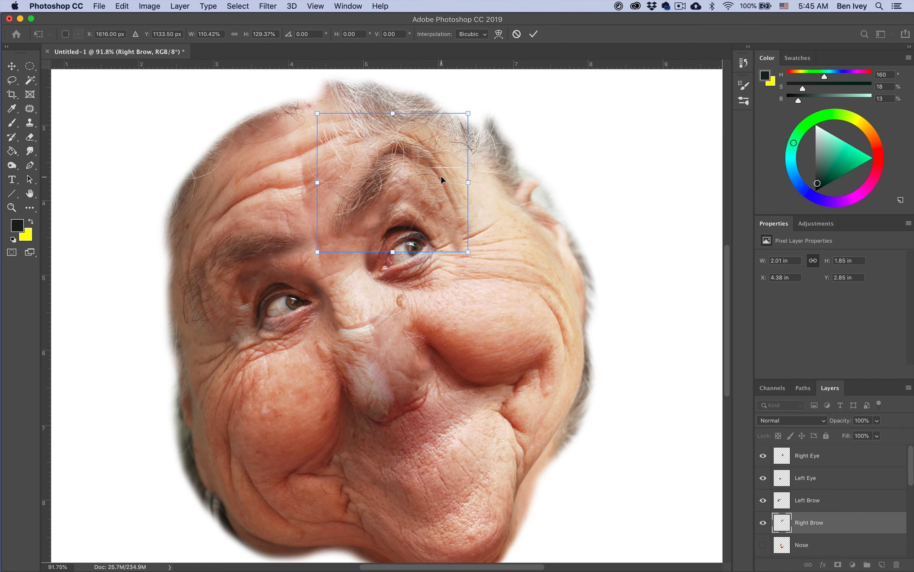
key(Return)
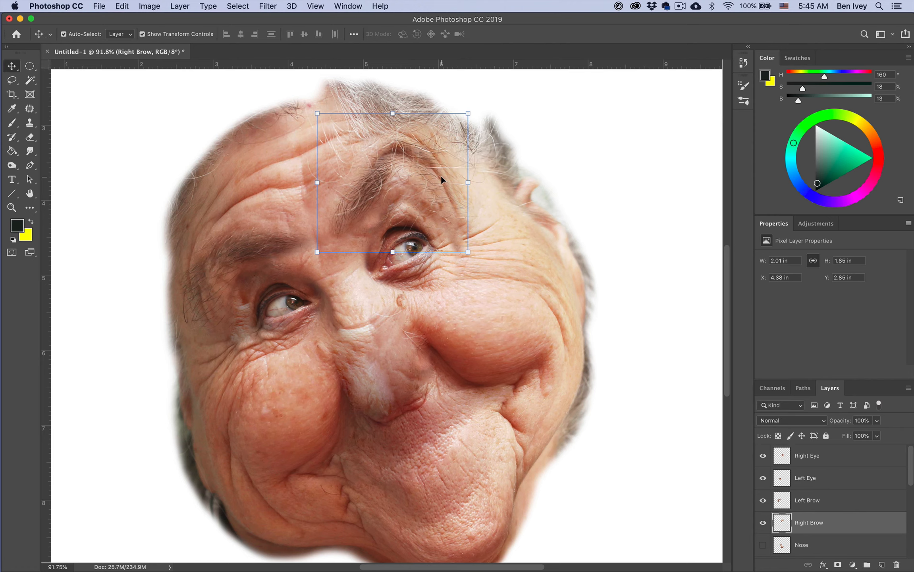
click(597, 205)
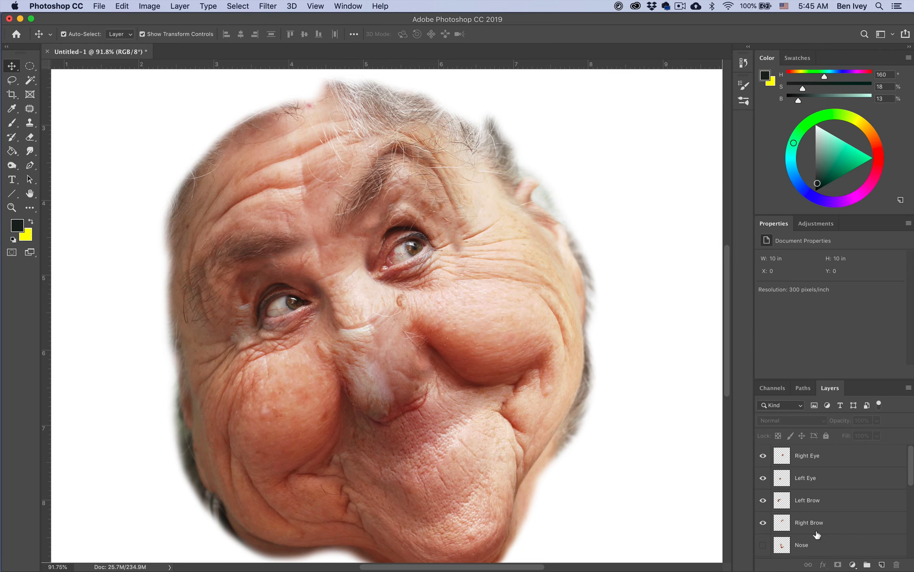
Step: Show the Nose layer, enlarge it to about 121% width and 116% height, and move it up between the cheeks
click(763, 545)
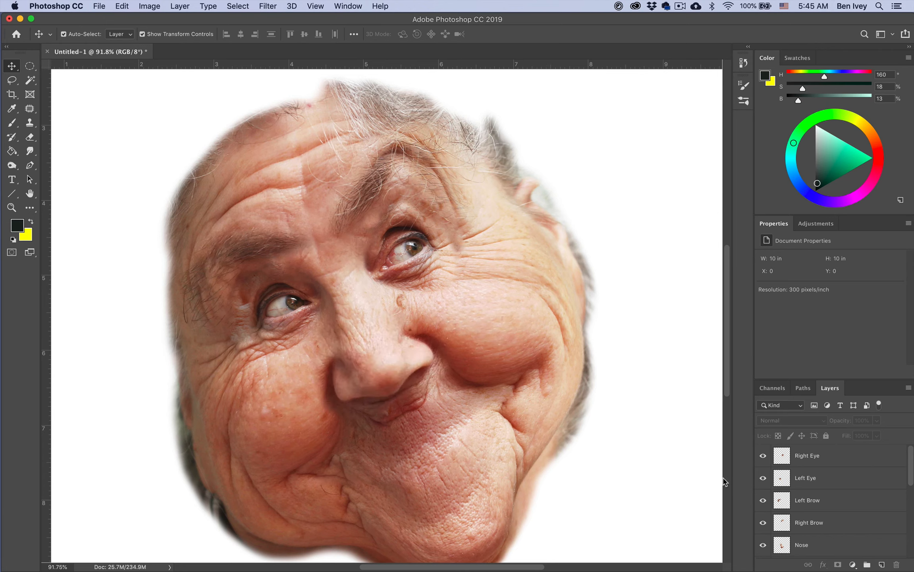
click(372, 361)
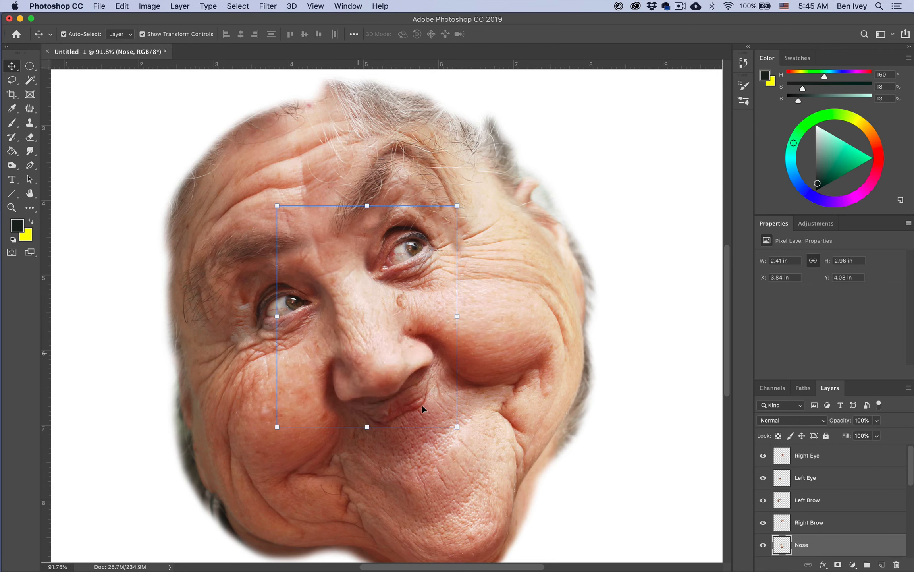
drag(458, 427, 496, 463)
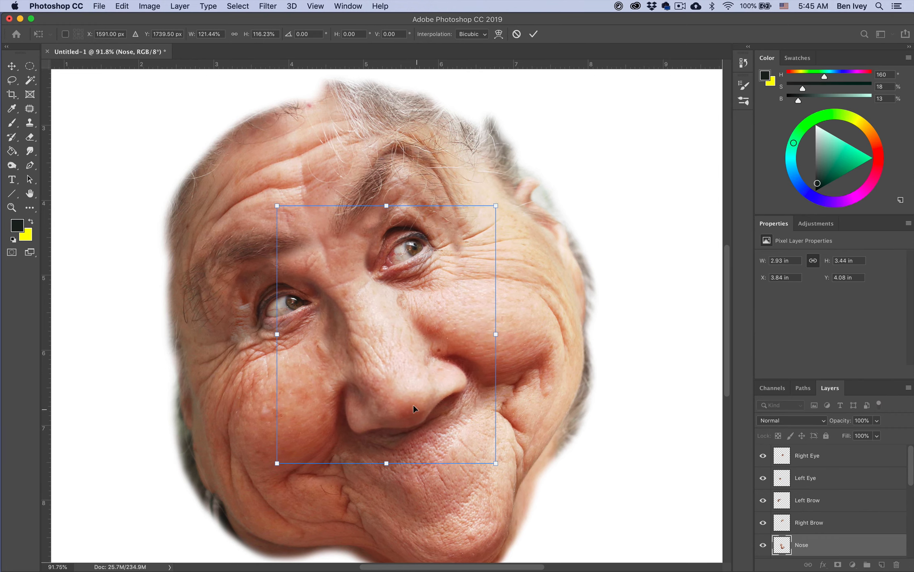
drag(412, 406, 402, 386)
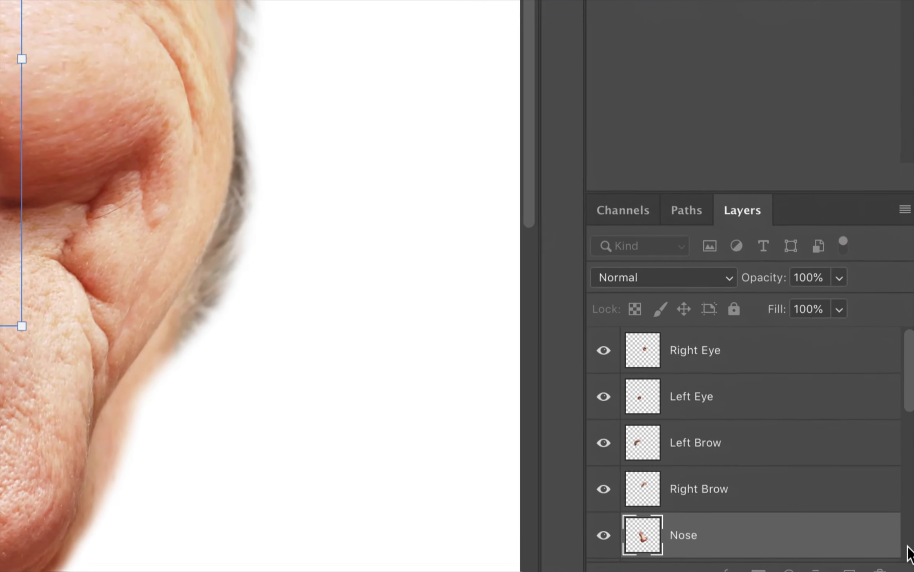
Step: Bring the Nose layer to the top of the layer stack and fine-tune its position on the face
drag(739, 541, 726, 339)
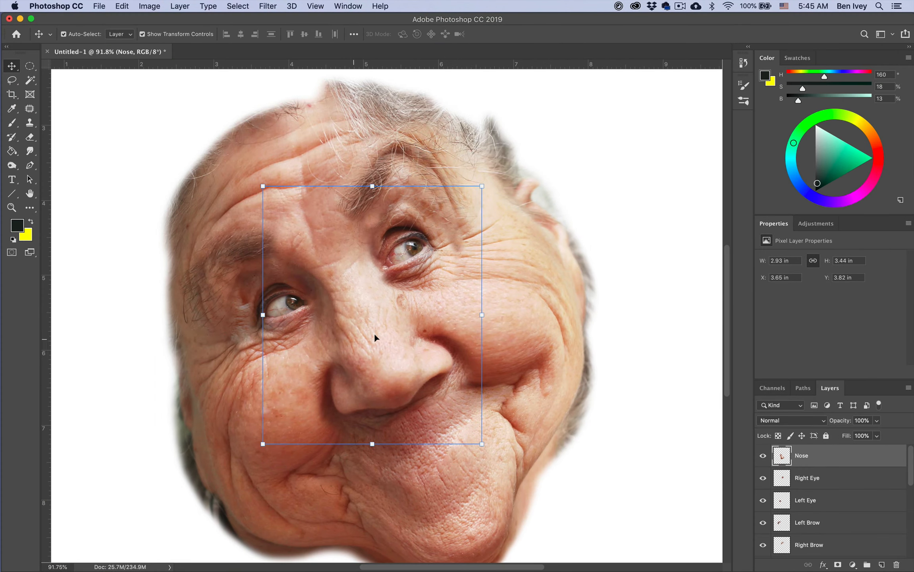
mouse_move(375, 338)
mouse_down()
mouse_move(402, 332)
mouse_move(375, 321)
mouse_move(374, 334)
mouse_move(366, 306)
mouse_move(376, 341)
mouse_up()
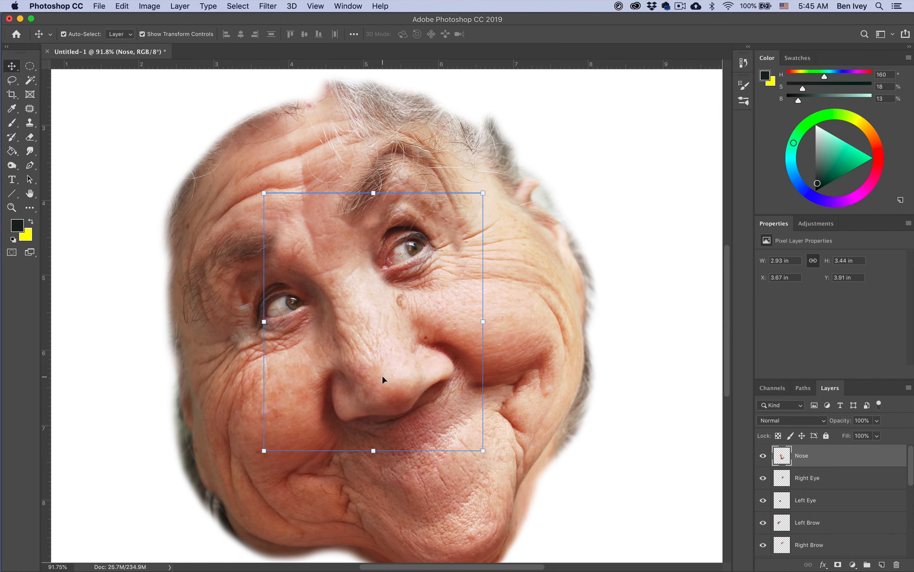
scroll(382, 376, down, 3)
drag(397, 380, 400, 383)
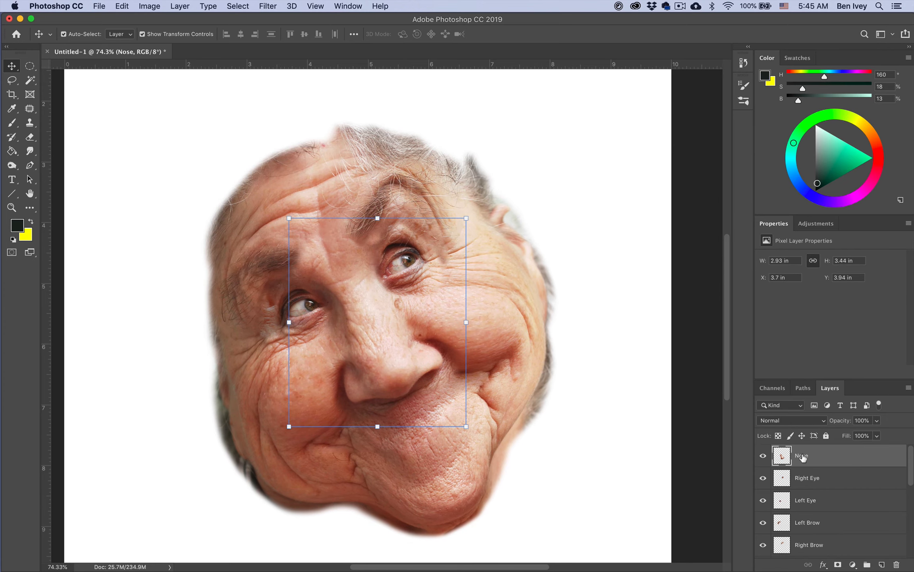
Step: Open the Nose layer in the Liquify filter and swell the nose tip with the Bloat tool at brush size 800
click(268, 6)
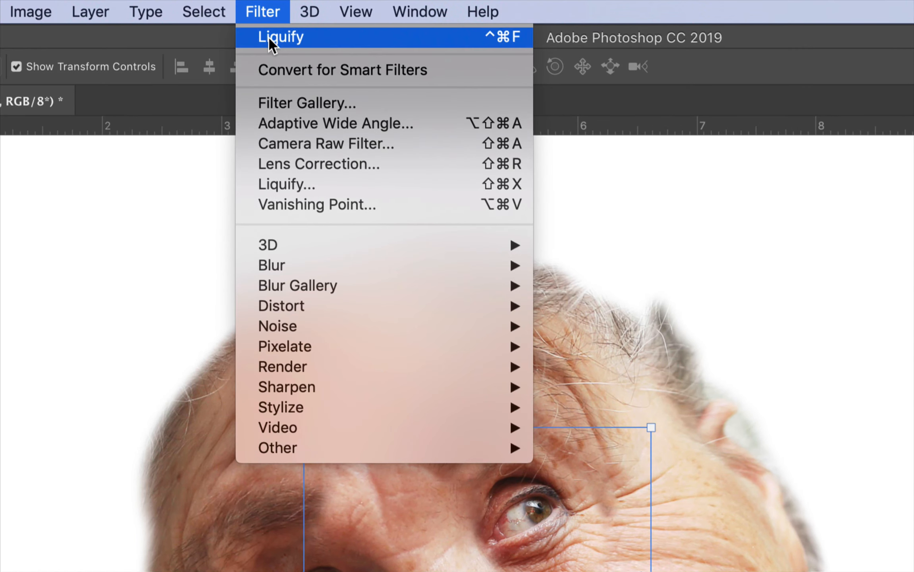
click(292, 185)
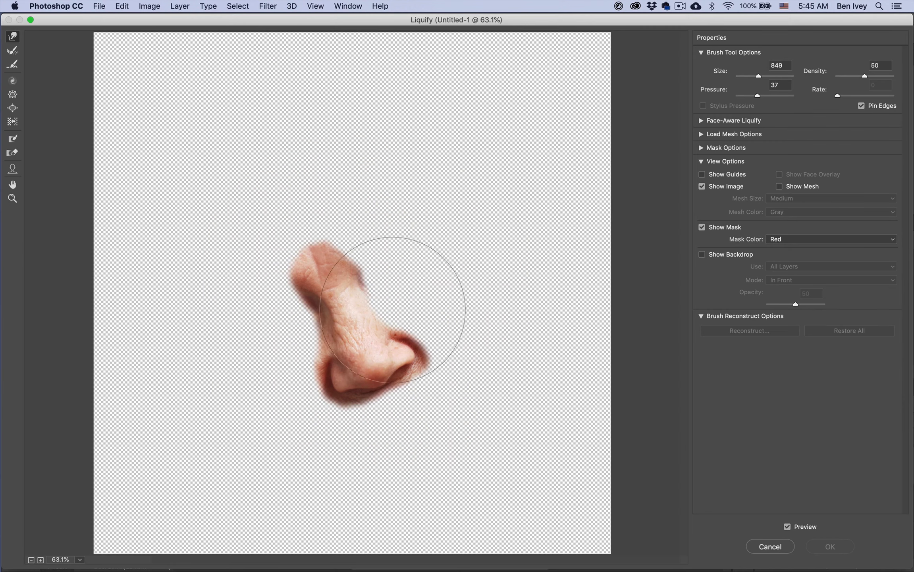
click(14, 110)
mouse_move(369, 373)
mouse_down()
mouse_move(378, 354)
mouse_move(352, 359)
mouse_move(369, 364)
mouse_move(379, 382)
mouse_up()
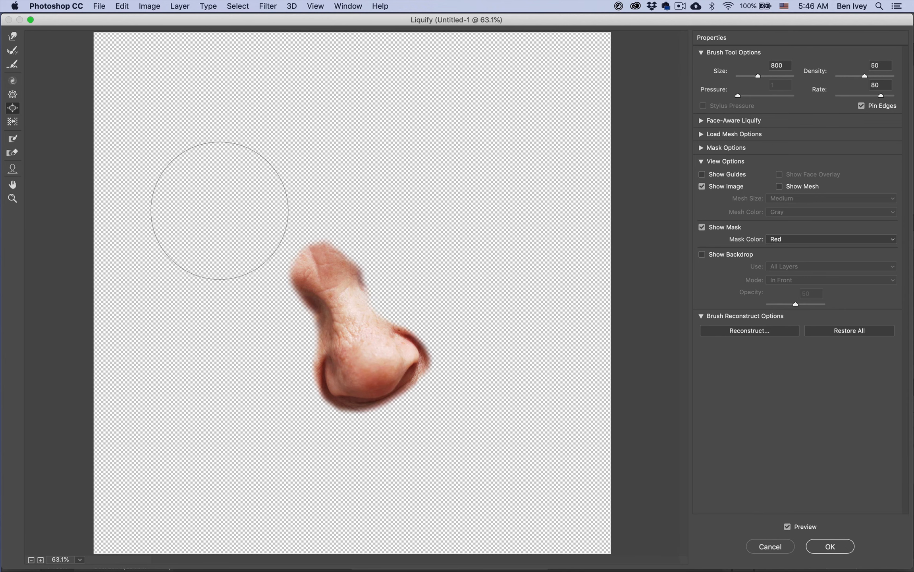
Step: Stretch the upper bridge of the nose upward and slim its sides with the Forward Warp tool, and apply the Liquify changes
click(12, 36)
mouse_move(333, 249)
mouse_down()
mouse_move(320, 251)
mouse_move(314, 294)
mouse_up()
drag(372, 279, 369, 280)
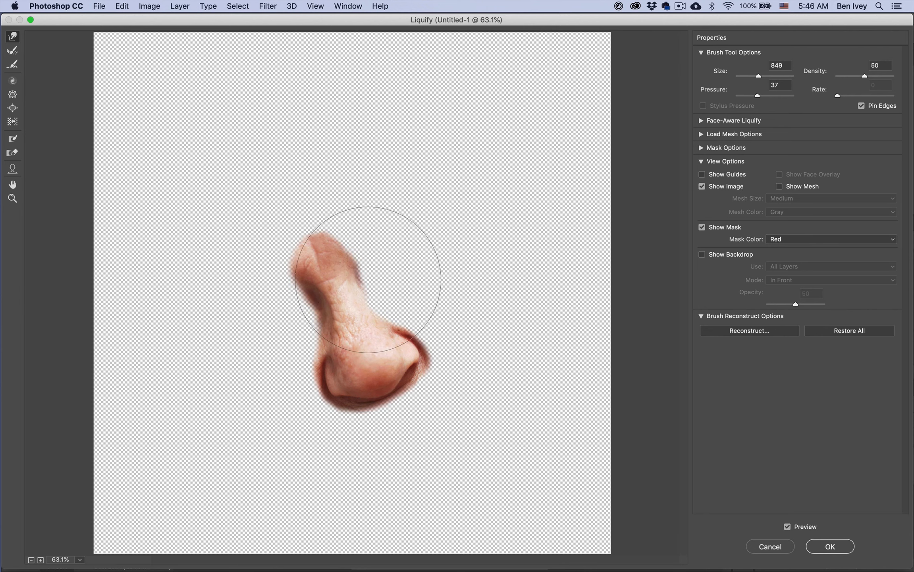
drag(322, 248, 323, 235)
drag(378, 271, 371, 274)
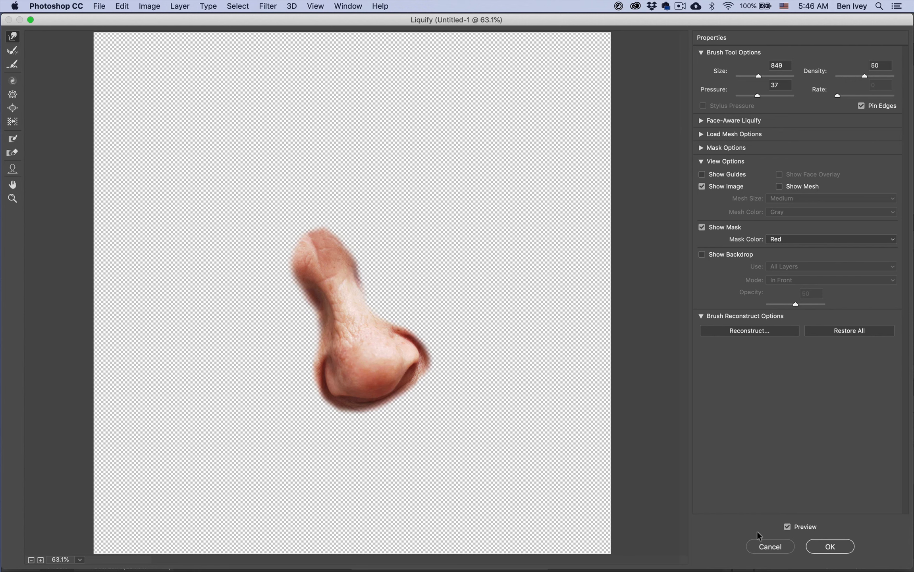
click(830, 547)
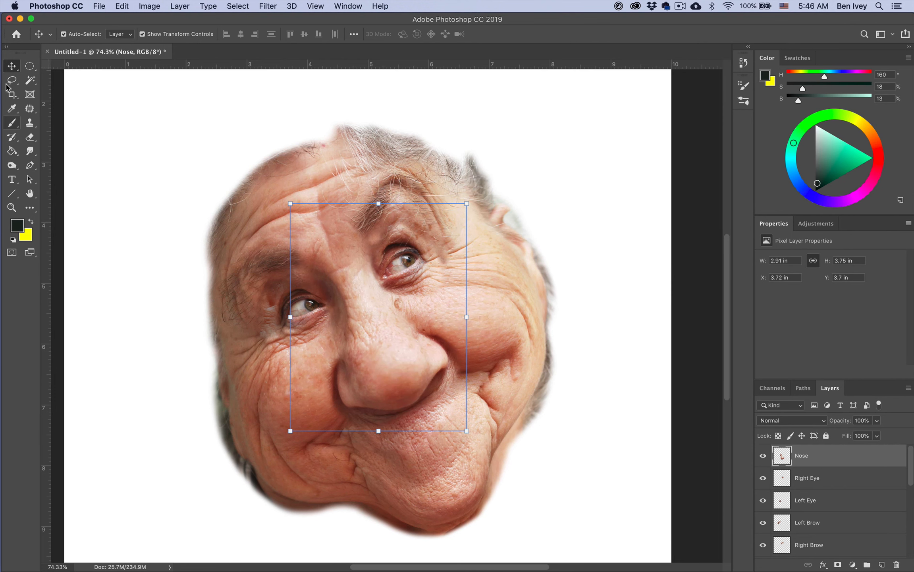
Step: Softly erase the edges of the Nose layer with the Eraser at 200 px and 17% opacity to blend it into the face
click(116, 159)
click(391, 342)
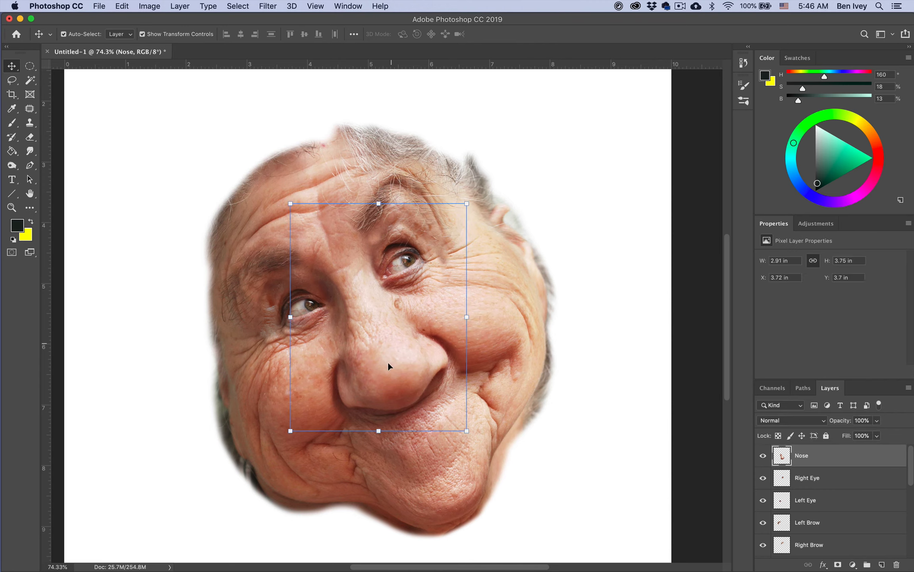
click(30, 137)
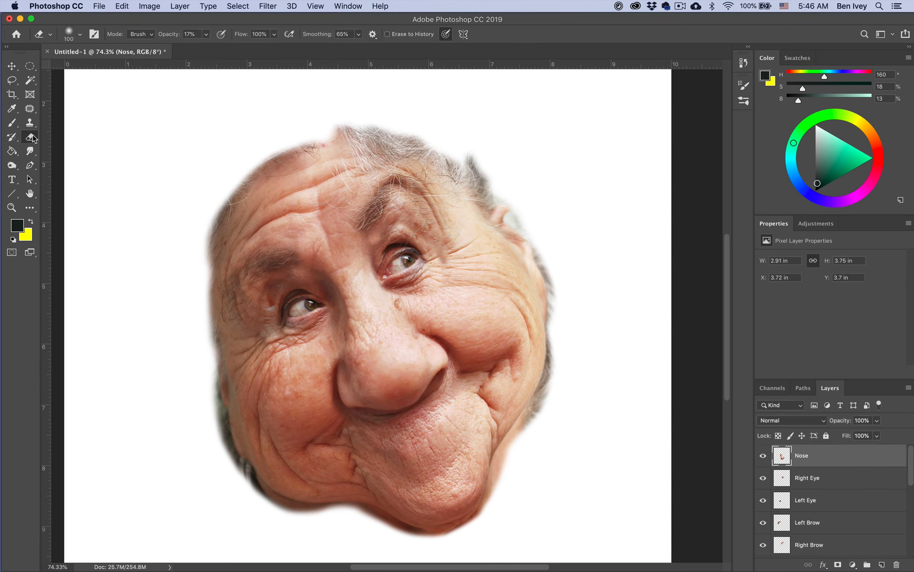
key(bracketright)
key(bracketright)
key(bracketright)
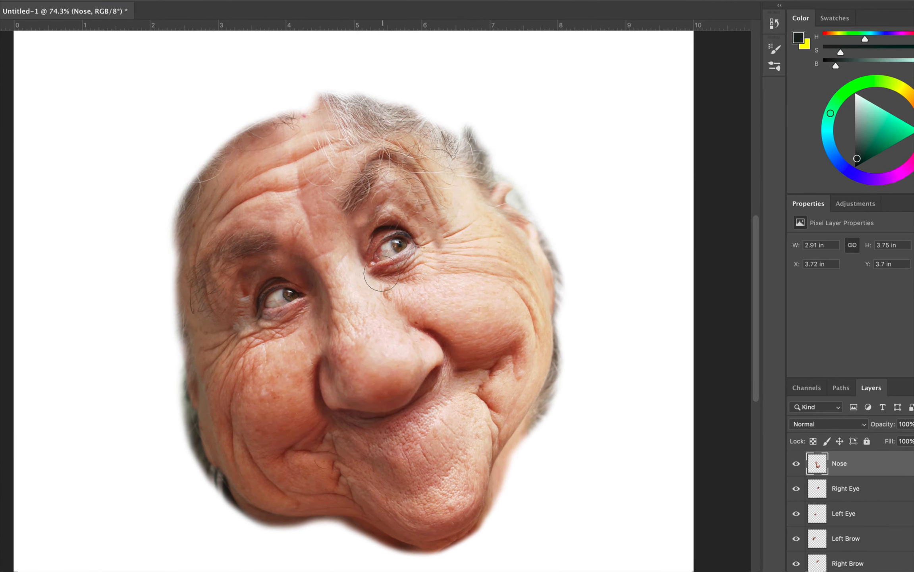
drag(382, 274, 392, 293)
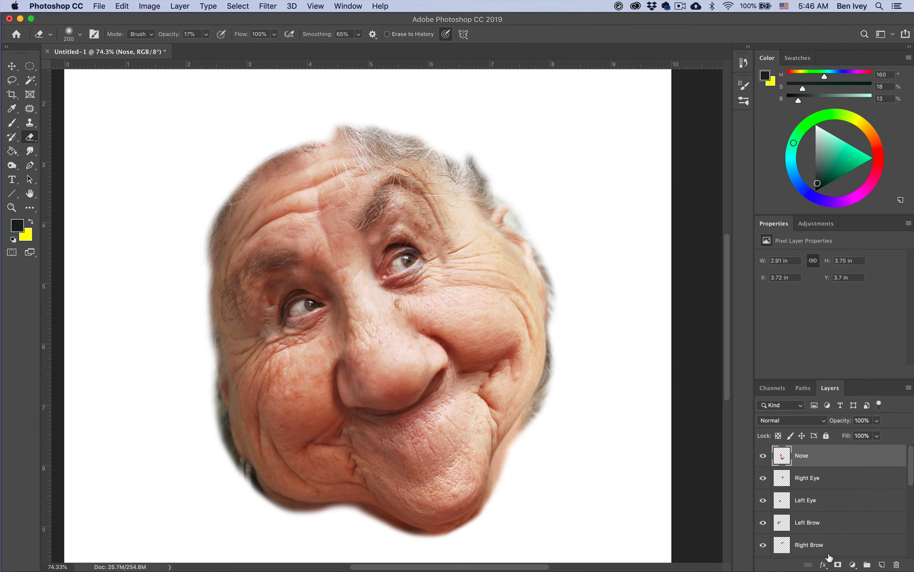
Step: Show the Mouth layer and move it with the Move tool so the lips sit just below the nose
scroll(830, 524, down, 4)
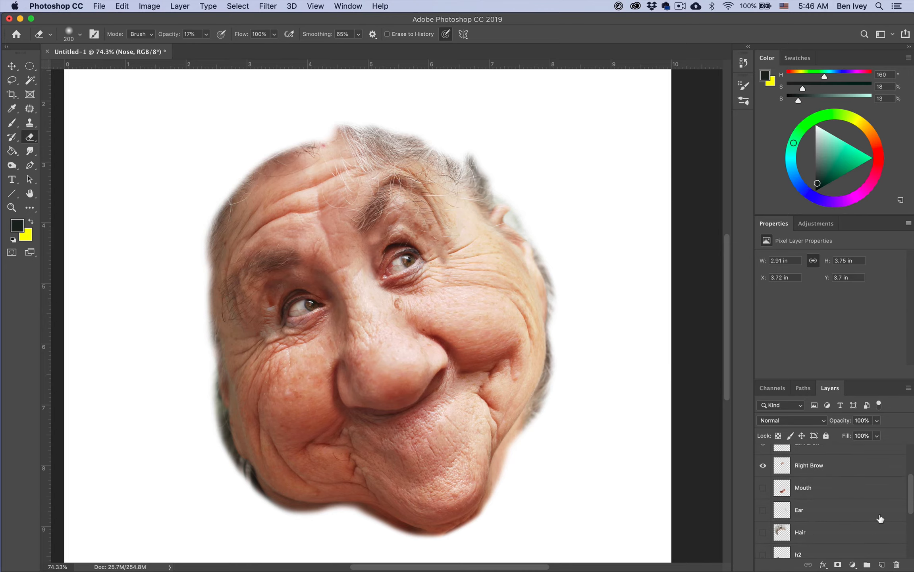
key(v)
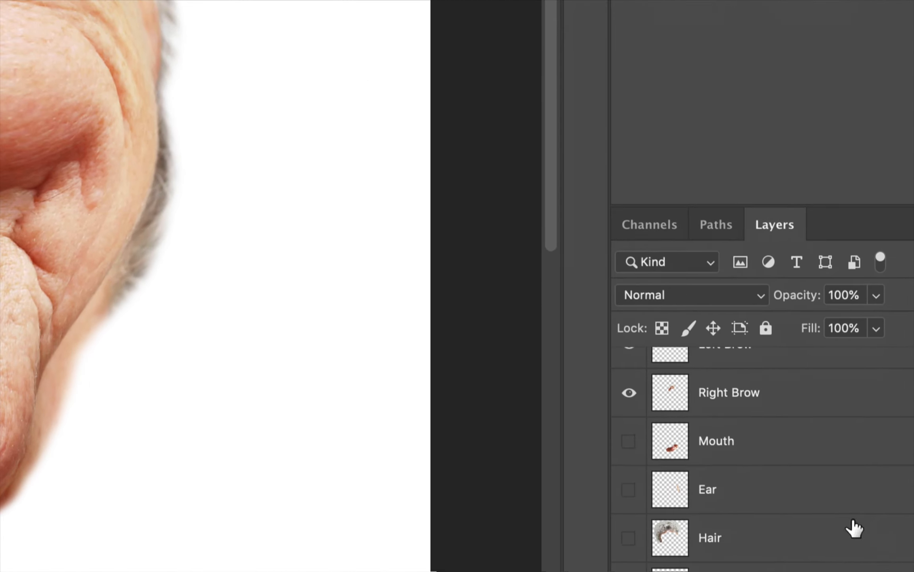
click(763, 488)
click(826, 494)
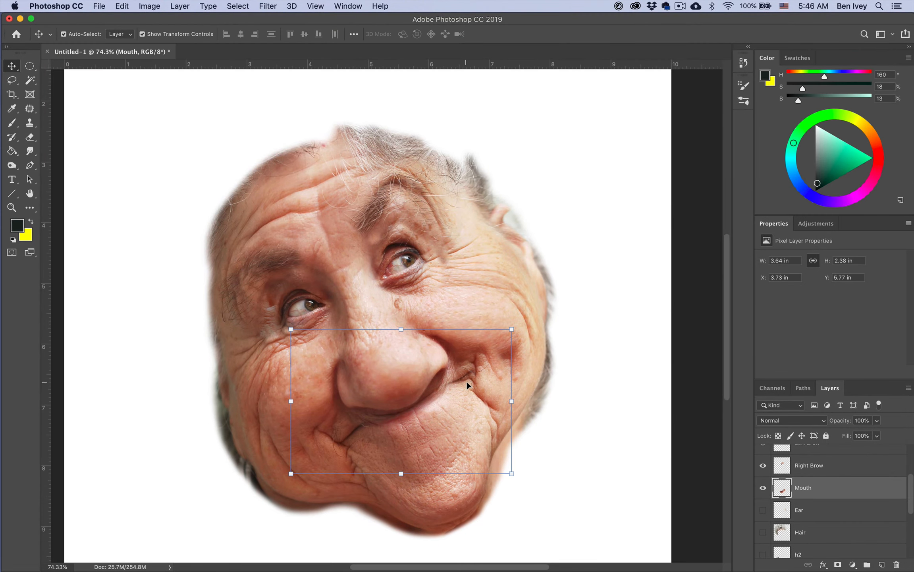
drag(465, 373, 480, 400)
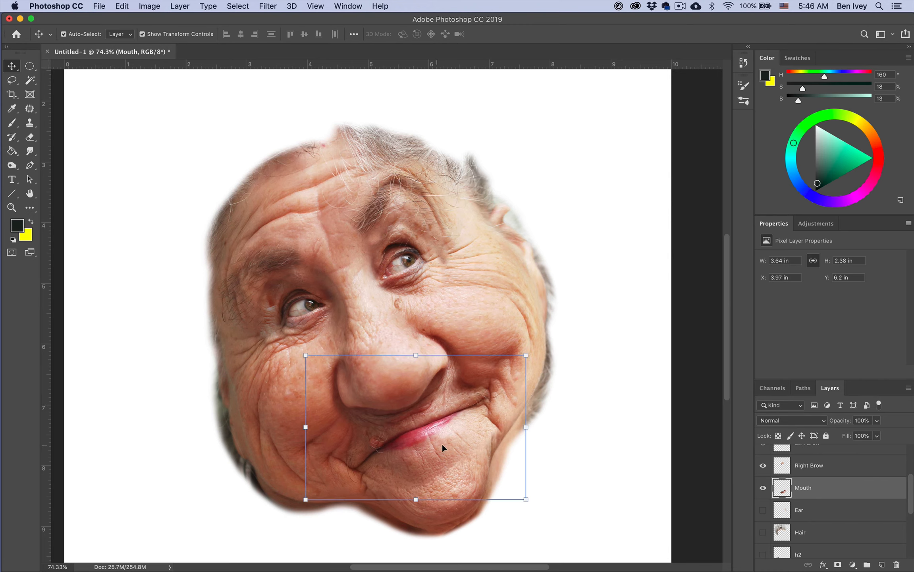
drag(409, 446, 405, 444)
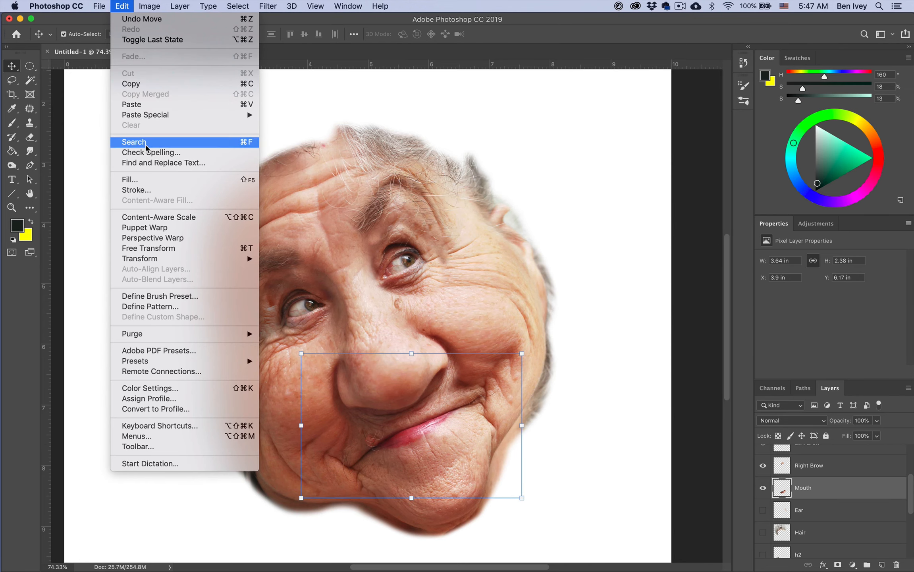
Step: Start a Warp transform on the Mouth layer, pulling the lips down toward the chin and bowing the mesh's left edge outward
mouse_move(161, 263)
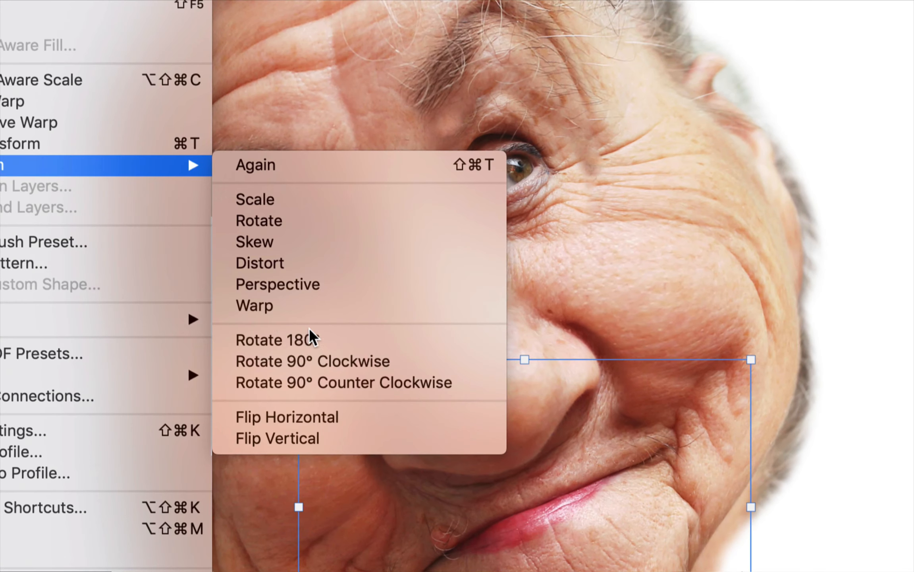
click(283, 312)
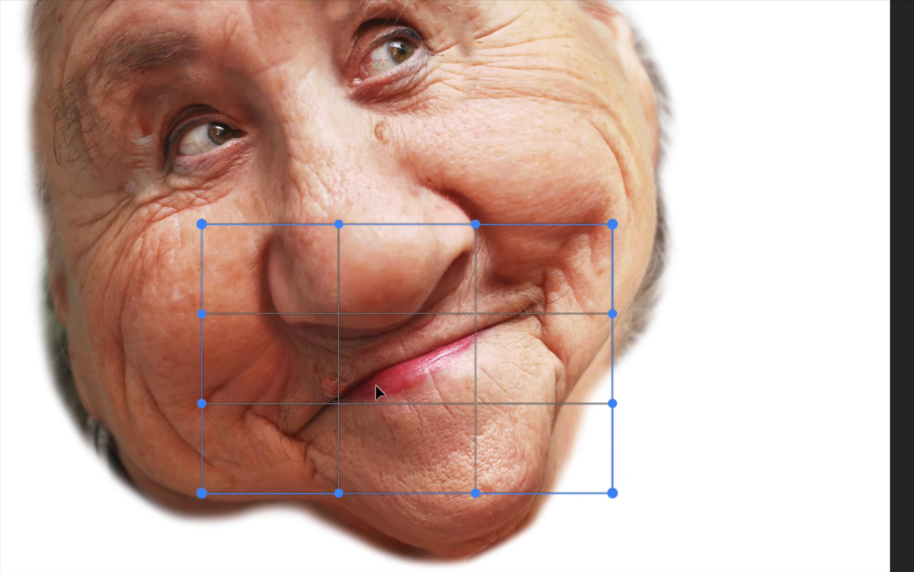
drag(375, 386, 418, 427)
drag(197, 402, 145, 329)
drag(199, 309, 109, 247)
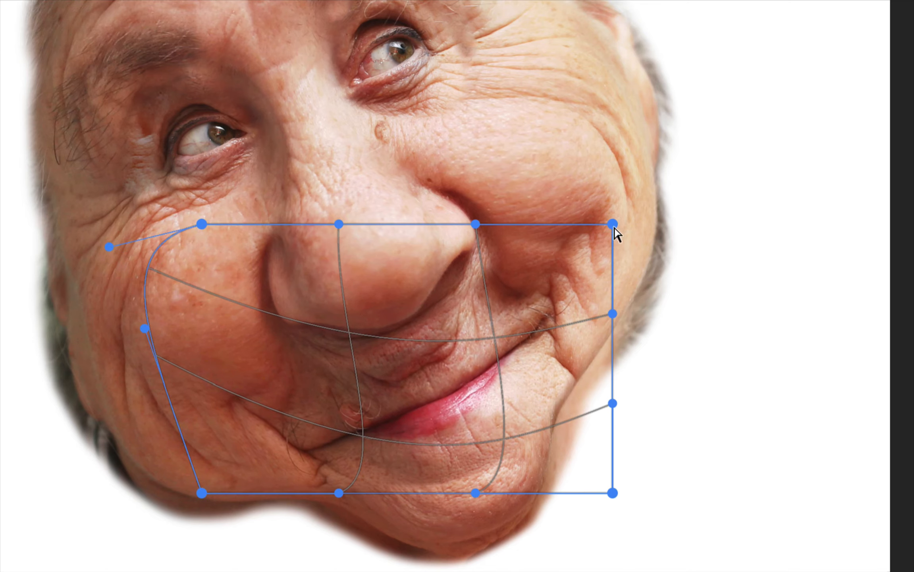
Step: Reshape the mouth warp's four corners and pull its right edge inward and up to curve the smile, and apply the warp
drag(614, 225, 572, 98)
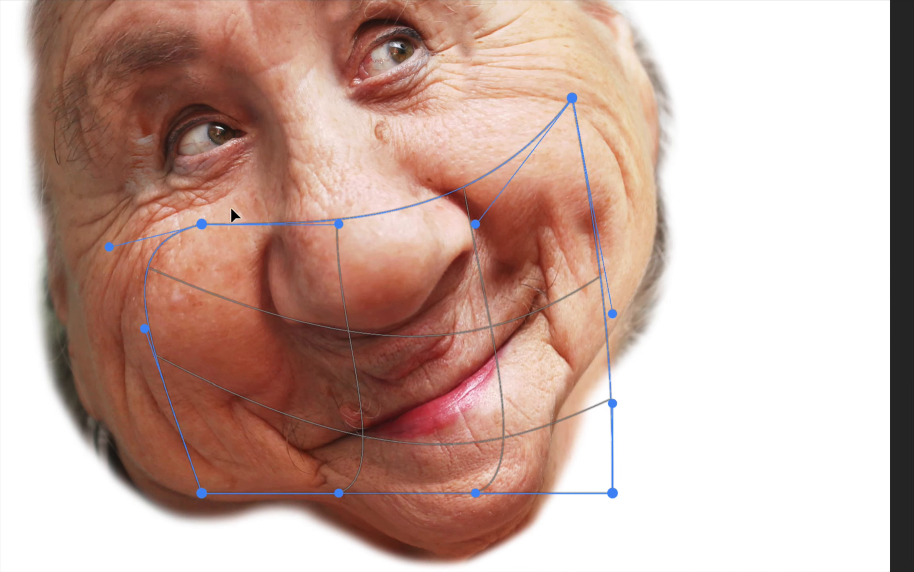
drag(201, 225, 266, 288)
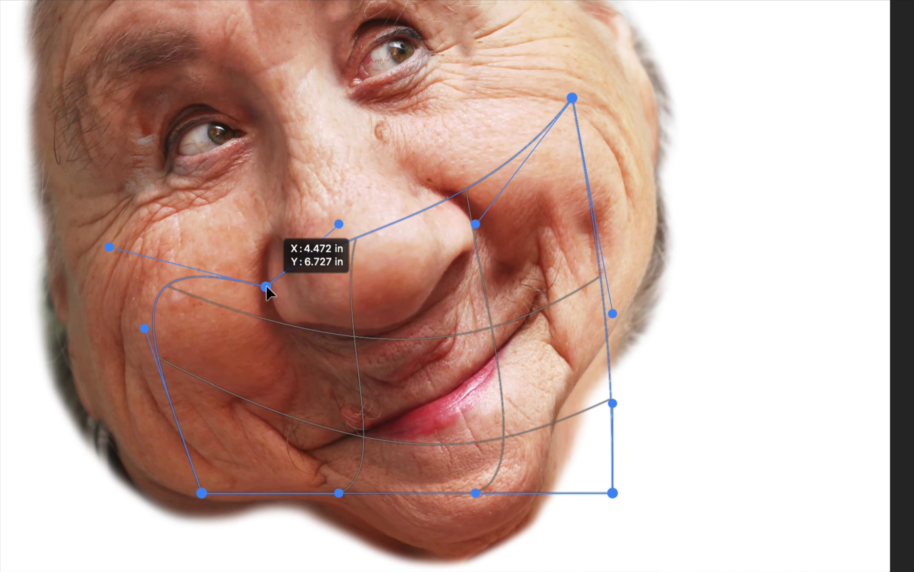
drag(306, 419, 291, 403)
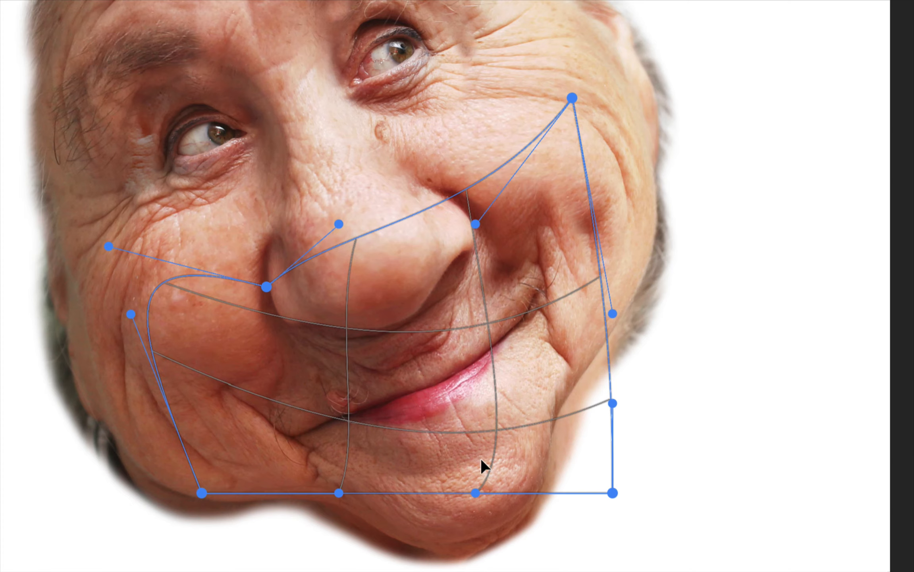
drag(198, 495, 174, 441)
drag(618, 496, 623, 434)
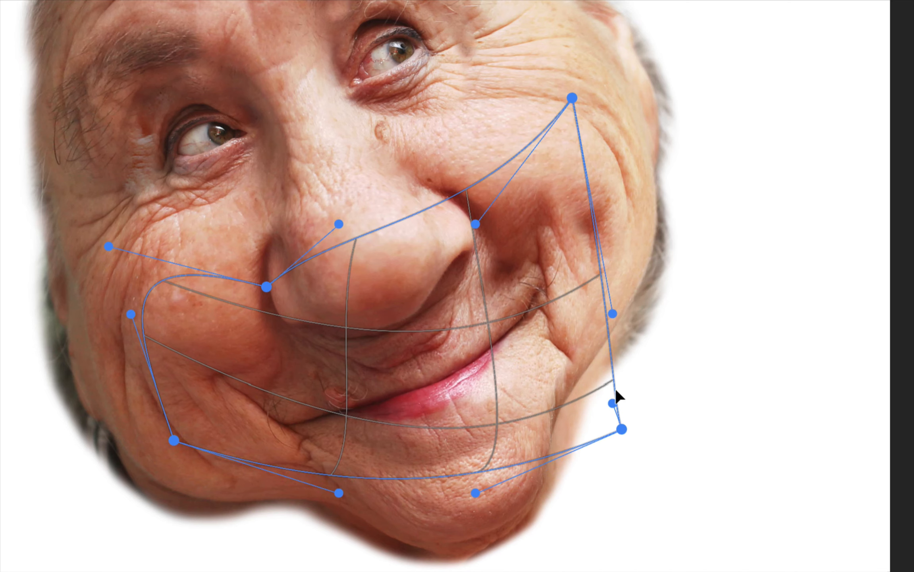
drag(612, 391, 560, 302)
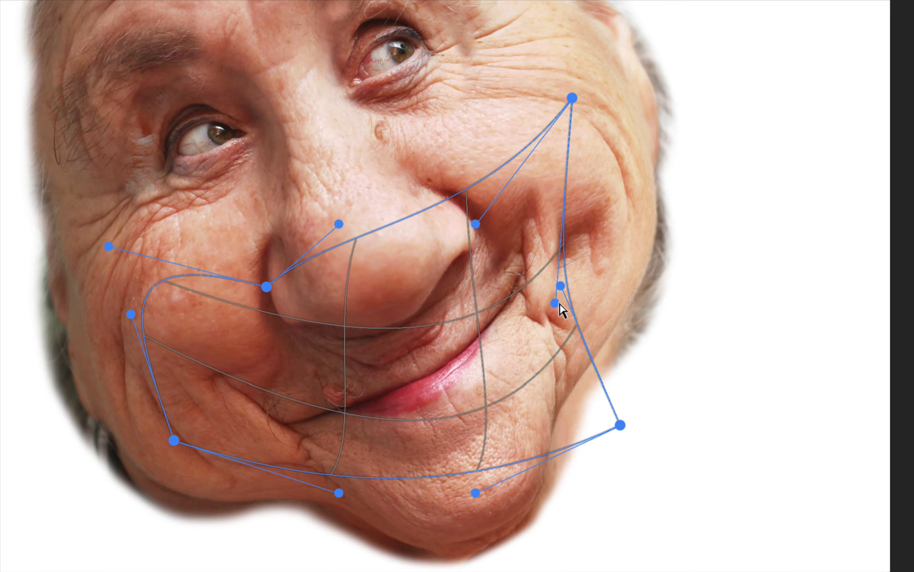
key(Return)
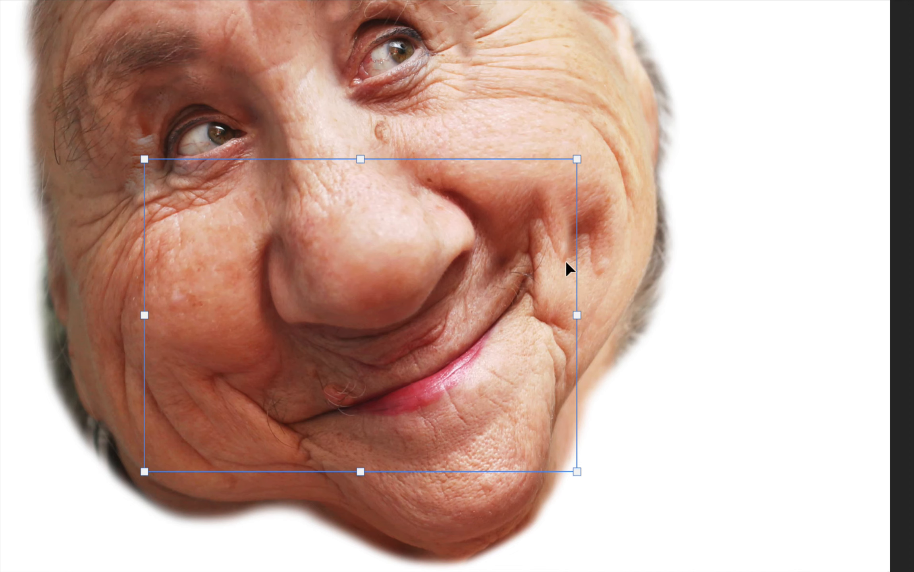